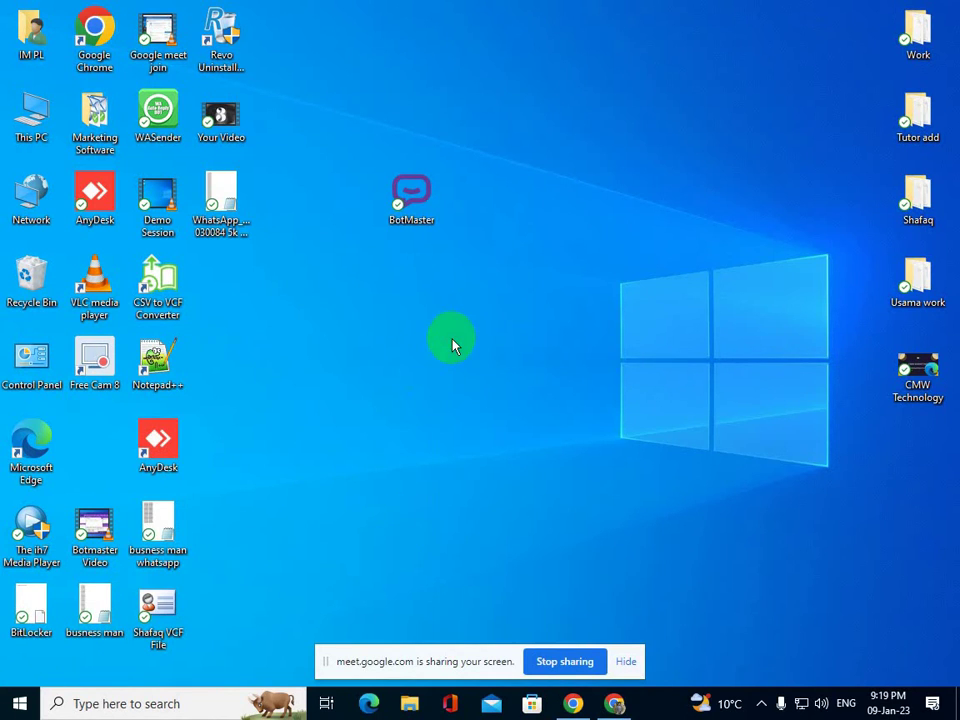
# - Launch BotMaster from its desktop icon and let it load logged in to WhatsApp
pyautogui.doubleClick(418, 217)
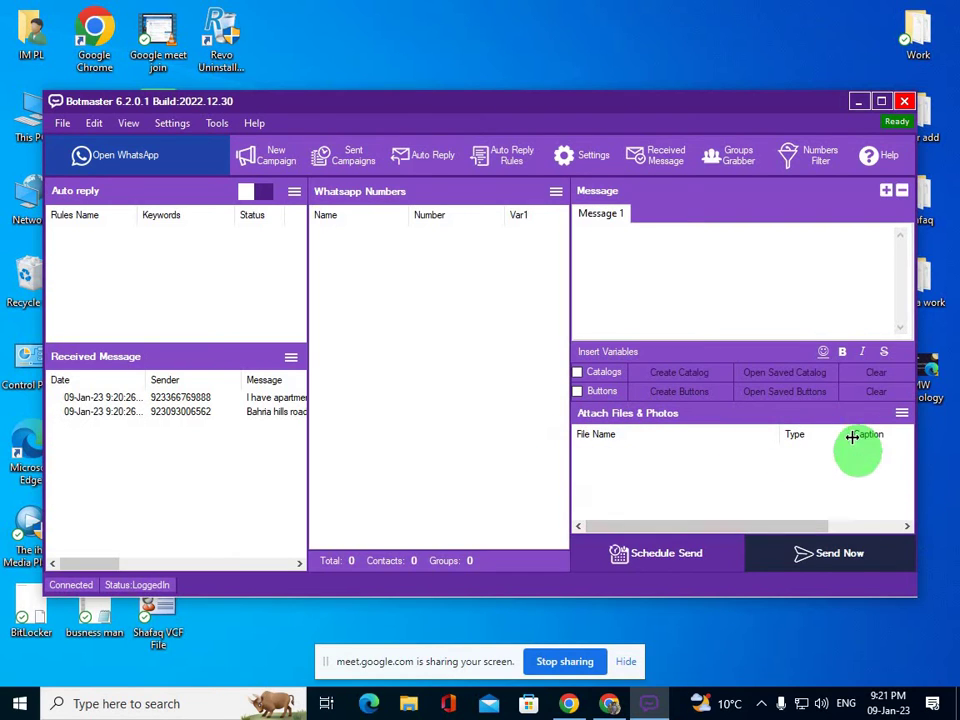
pyautogui.click(901, 413)
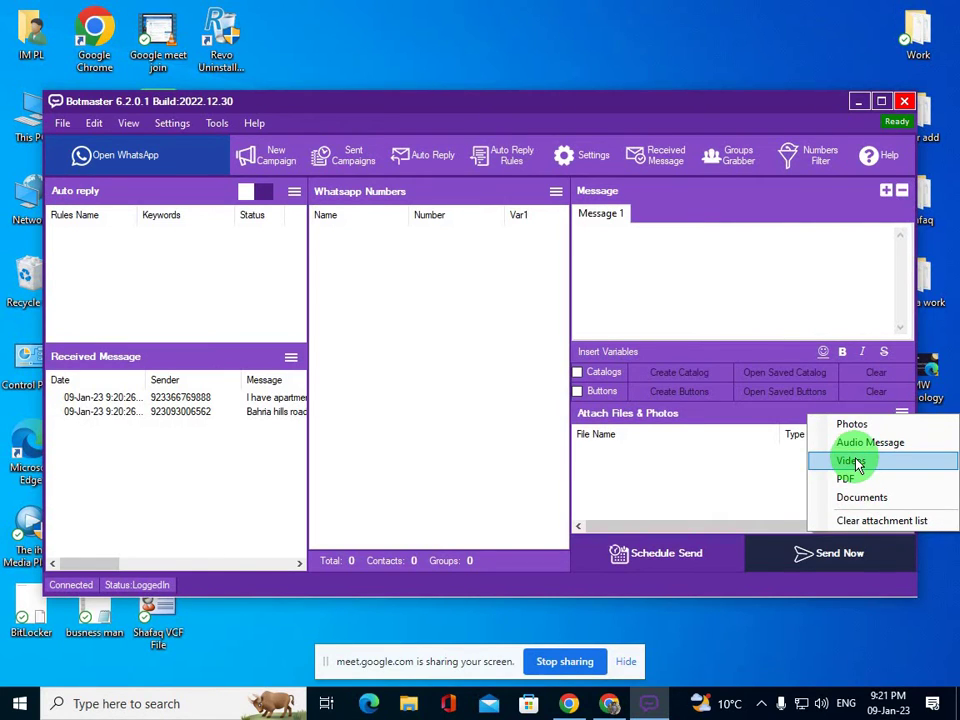
pyautogui.click(762, 480)
pyautogui.click(852, 432)
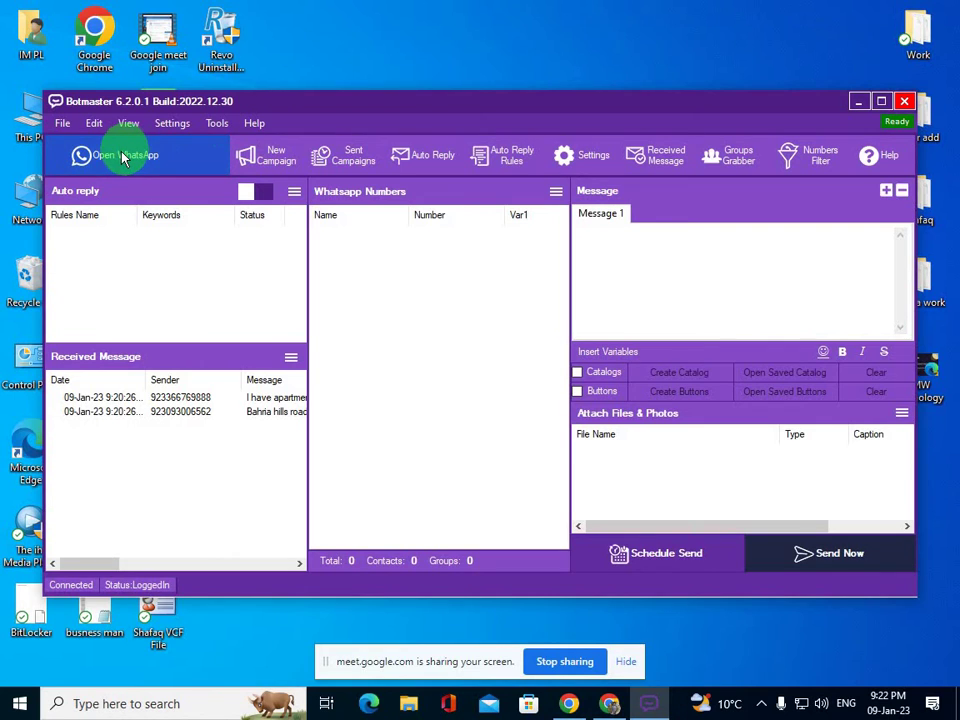
# - Log out of the linked WhatsApp account and close the WhatsApp window
pyautogui.click(150, 161)
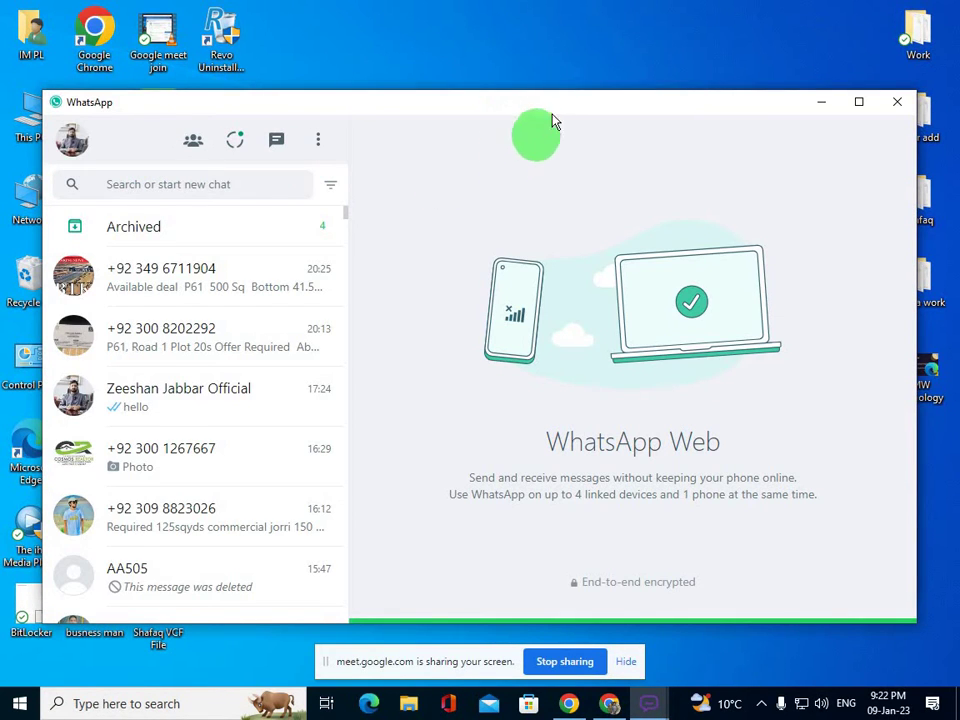
pyautogui.moveTo(551, 136); pyautogui.dragTo(552, 186)
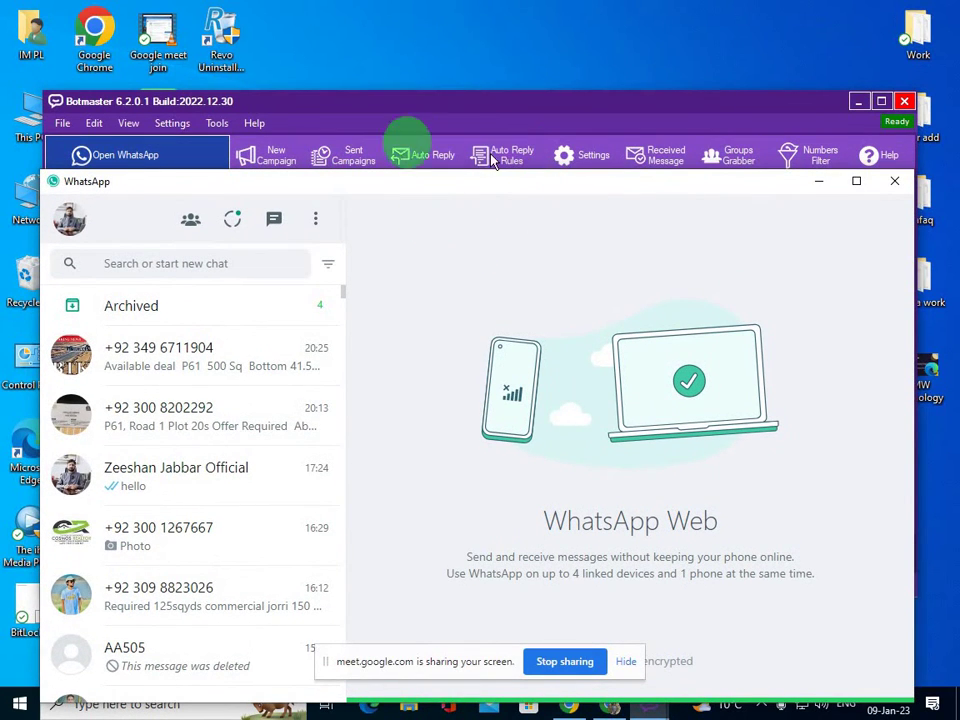
pyautogui.click(315, 228)
pyautogui.click(272, 403)
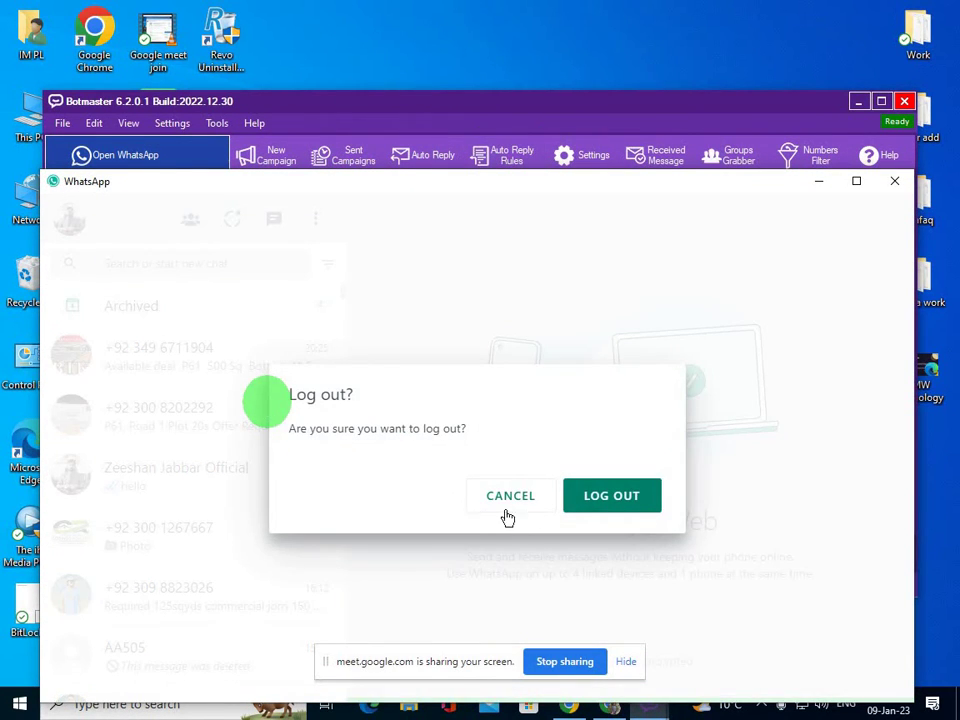
pyautogui.click(579, 503)
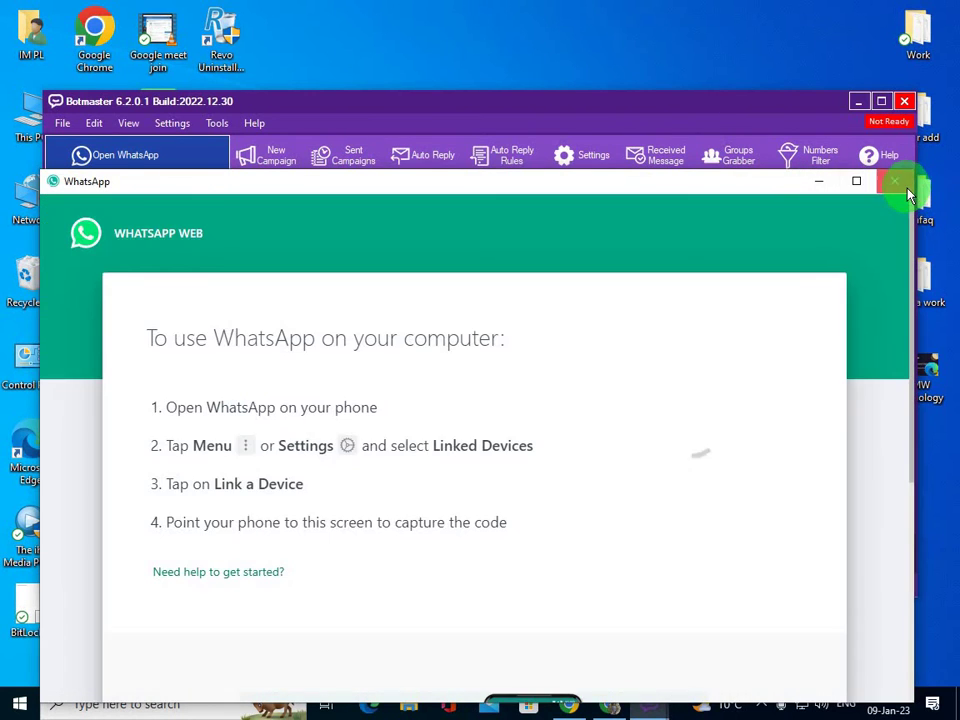
pyautogui.click(894, 181)
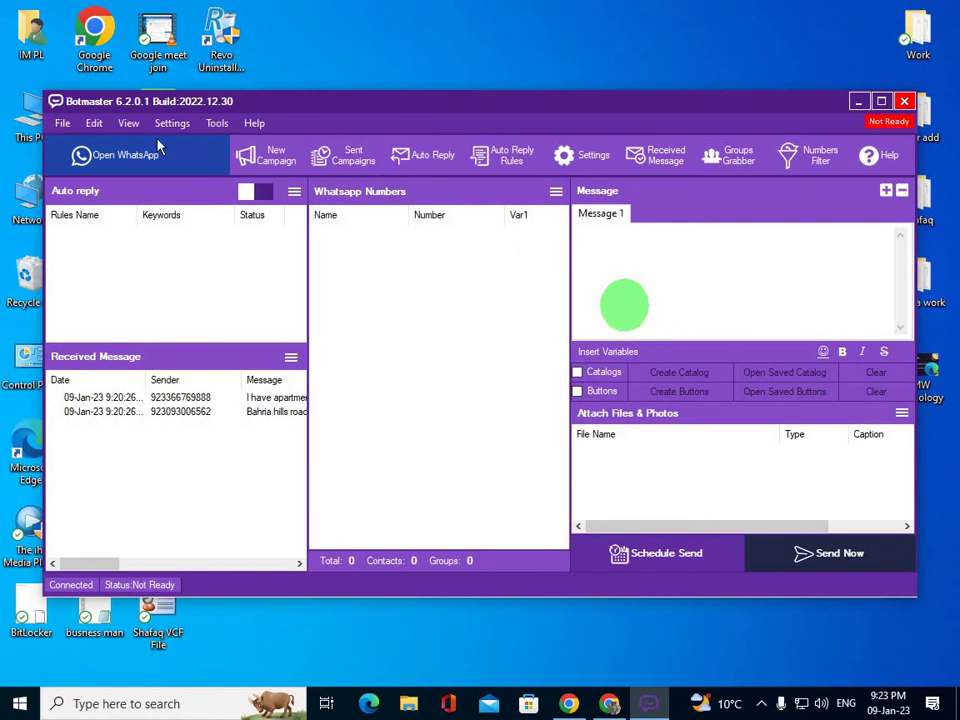
# - Relink WhatsApp by scanning the QR code, then minimize the WhatsApp window
pyautogui.click(90, 154)
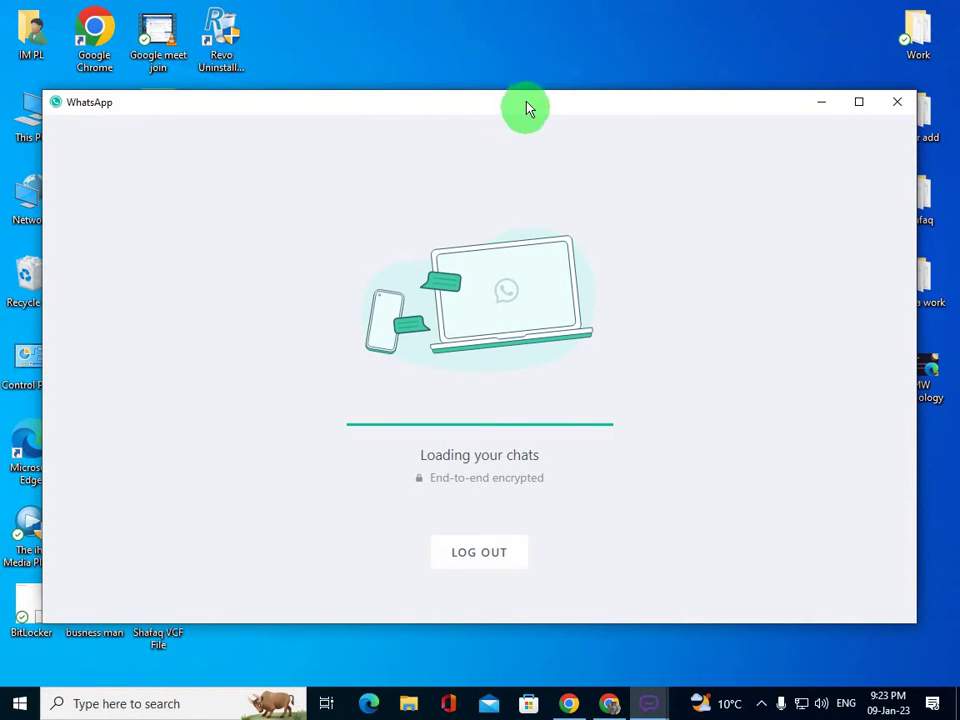
pyautogui.moveTo(527, 107); pyautogui.dragTo(546, 194)
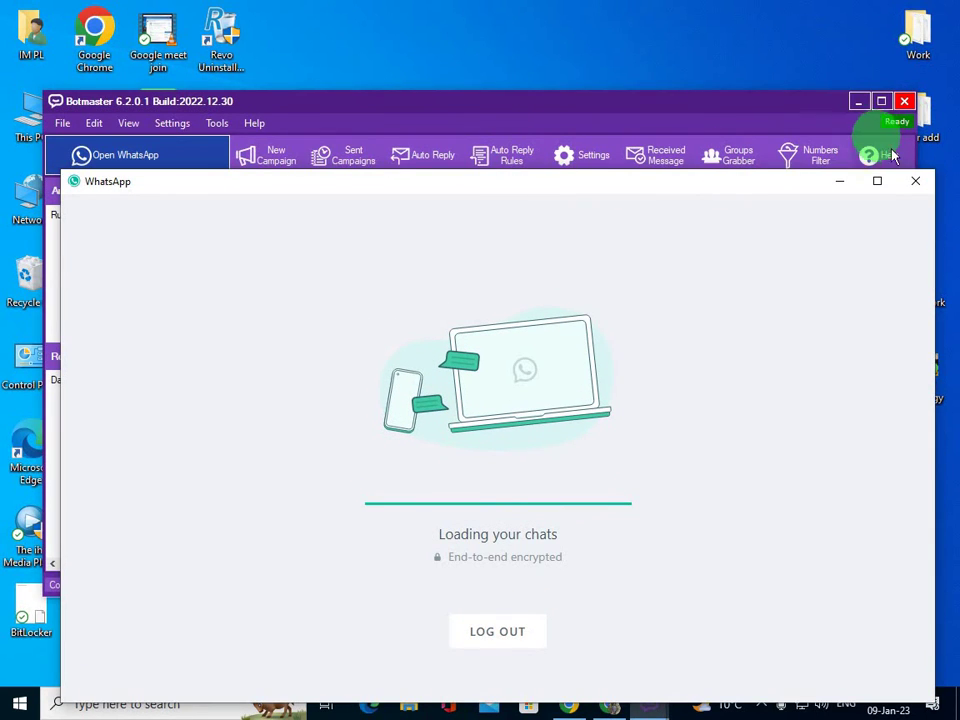
pyautogui.click(840, 190)
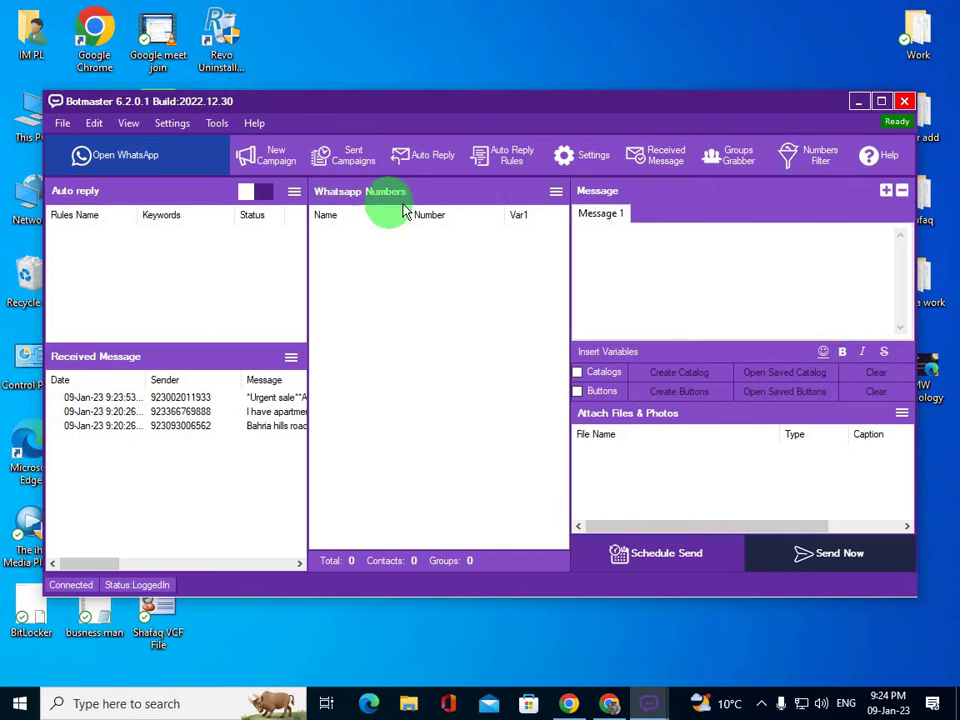
# - Show the import choices from the WhatsApp Numbers hamburger menu
pyautogui.click(554, 191)
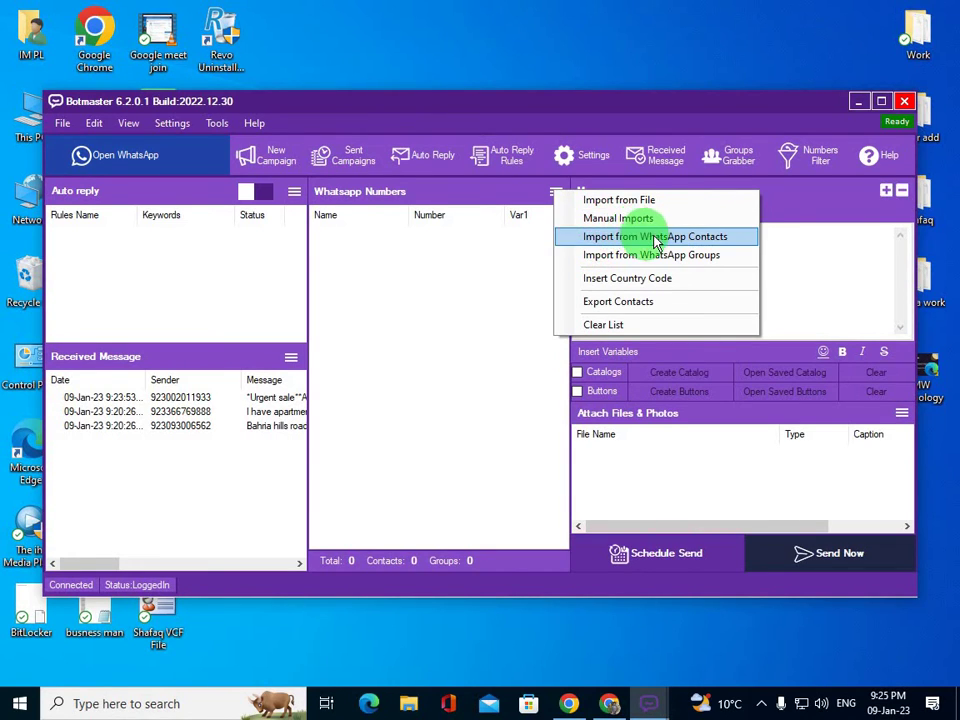
# - Import all 5962 WhatsApp contacts into the numbers list and scroll through them
pyautogui.click(652, 237)
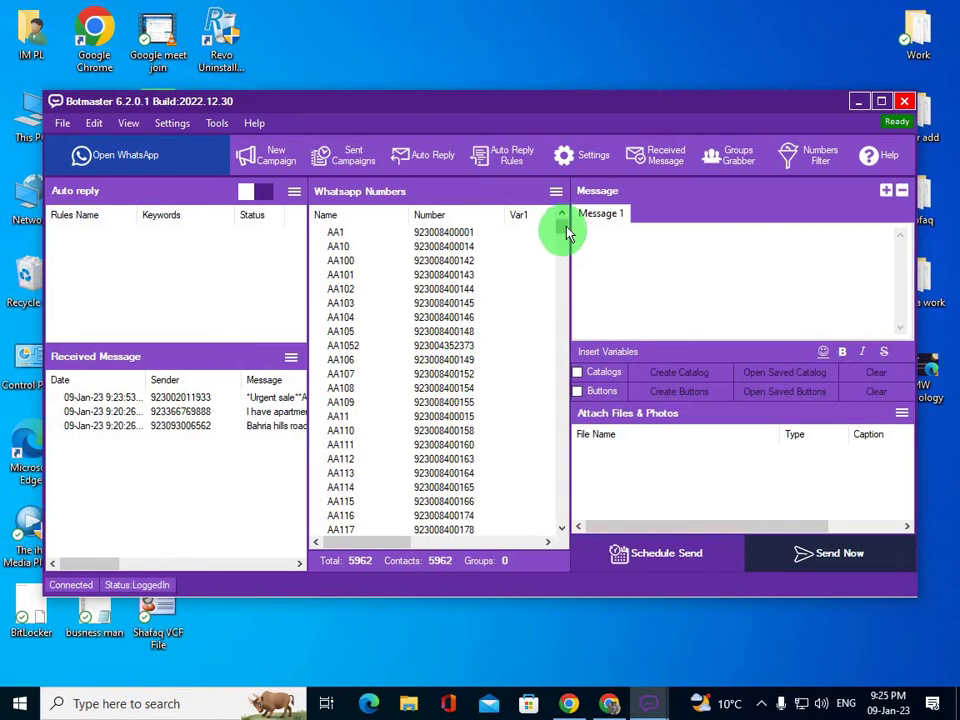
pyautogui.moveTo(563, 232); pyautogui.dragTo(545, 553)
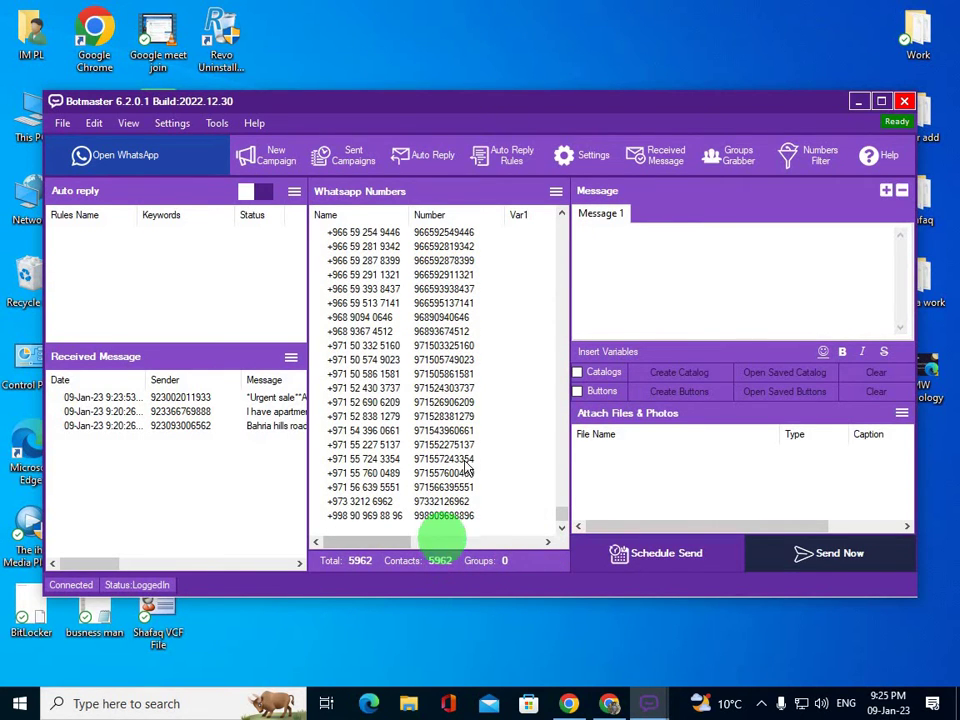
pyautogui.moveTo(557, 523); pyautogui.dragTo(521, 516)
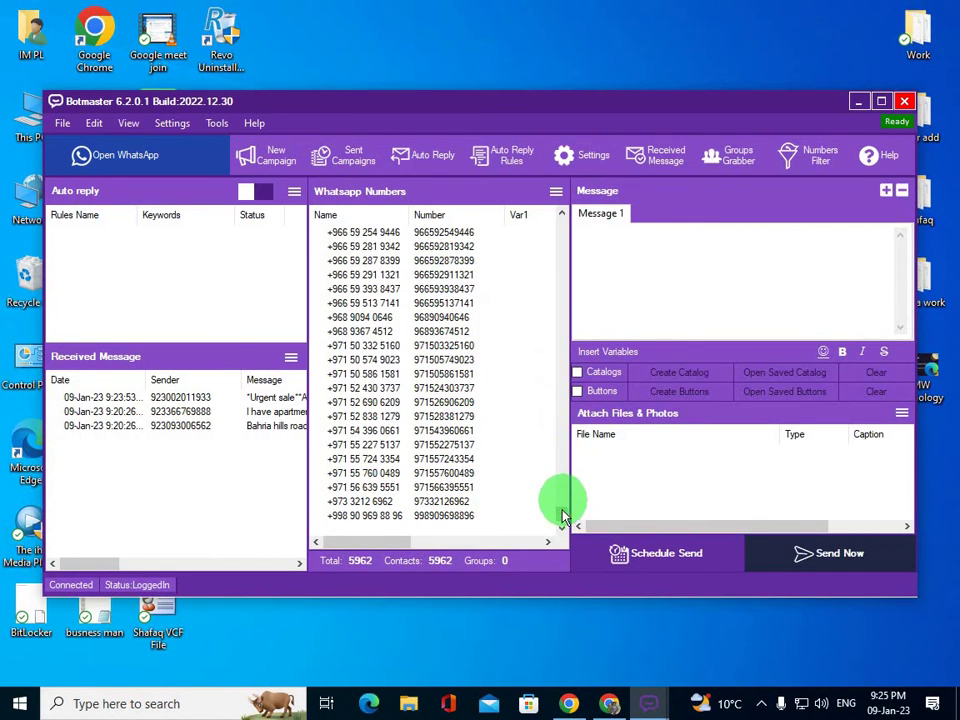
pyautogui.moveTo(561, 504); pyautogui.dragTo(561, 223)
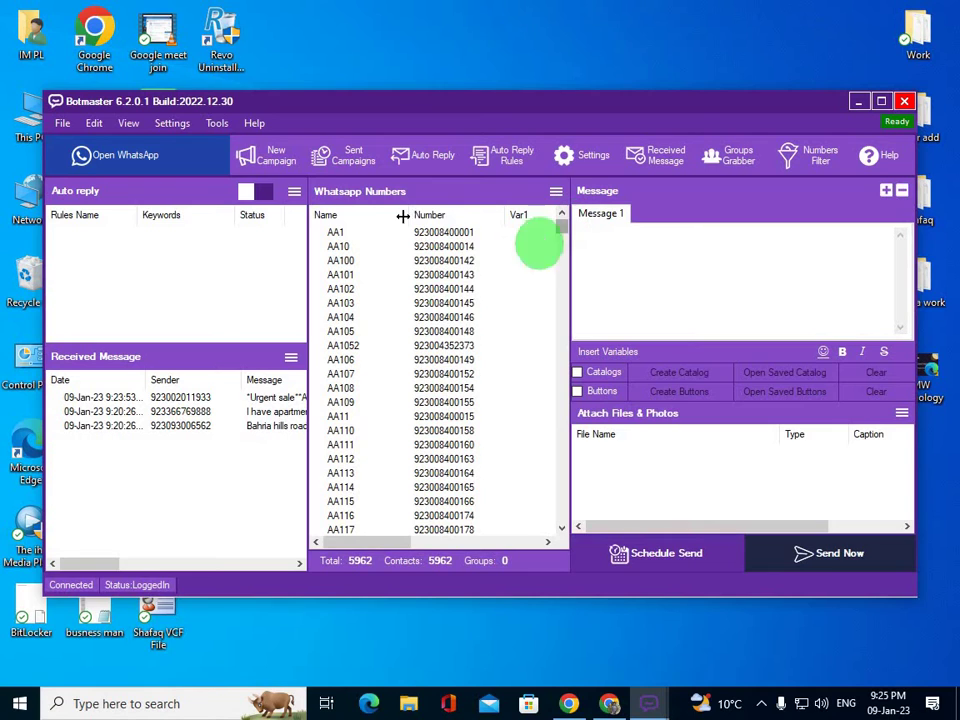
# - Clear the WhatsApp Numbers list and confirm
pyautogui.click(556, 191)
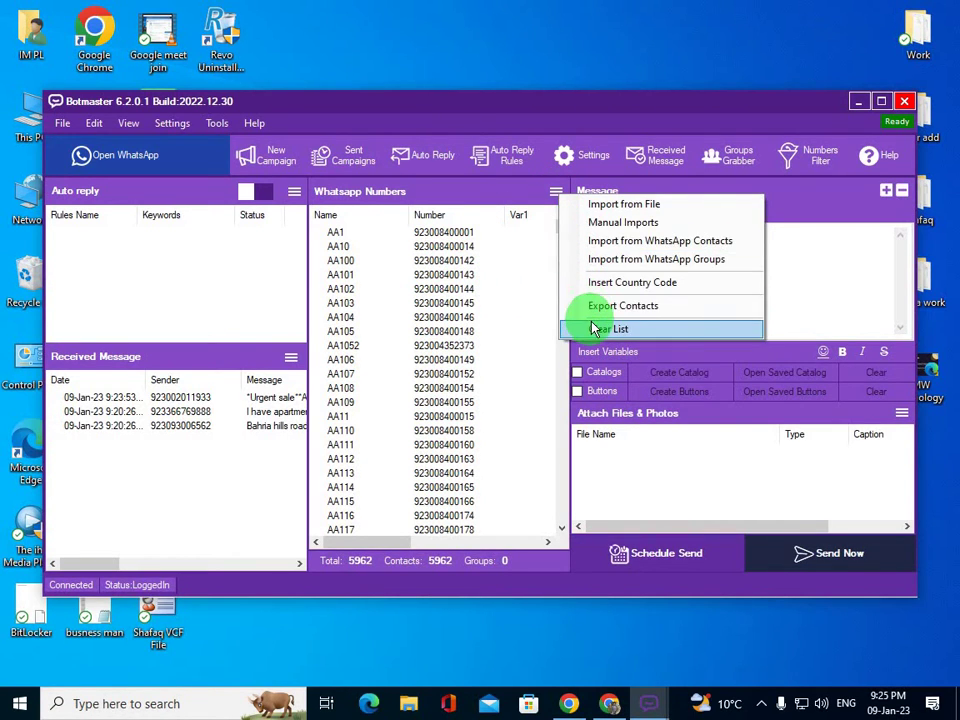
pyautogui.click(600, 328)
pyautogui.click(508, 420)
# - Import the 14 WhatsApp groups and widen the Name column to show full group names
pyautogui.click(556, 191)
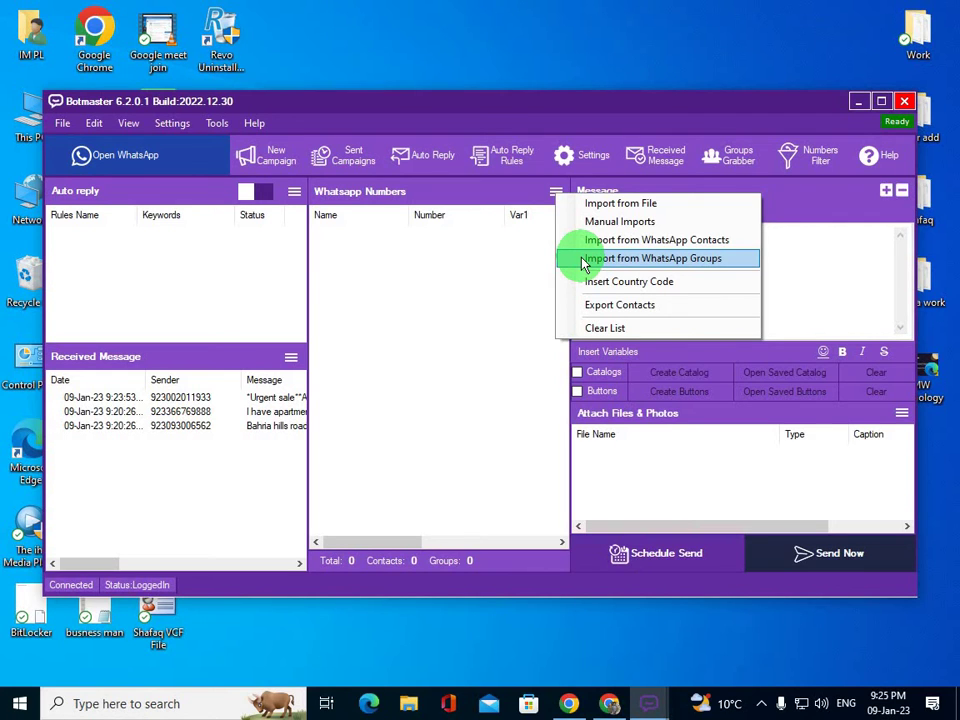
pyautogui.click(583, 258)
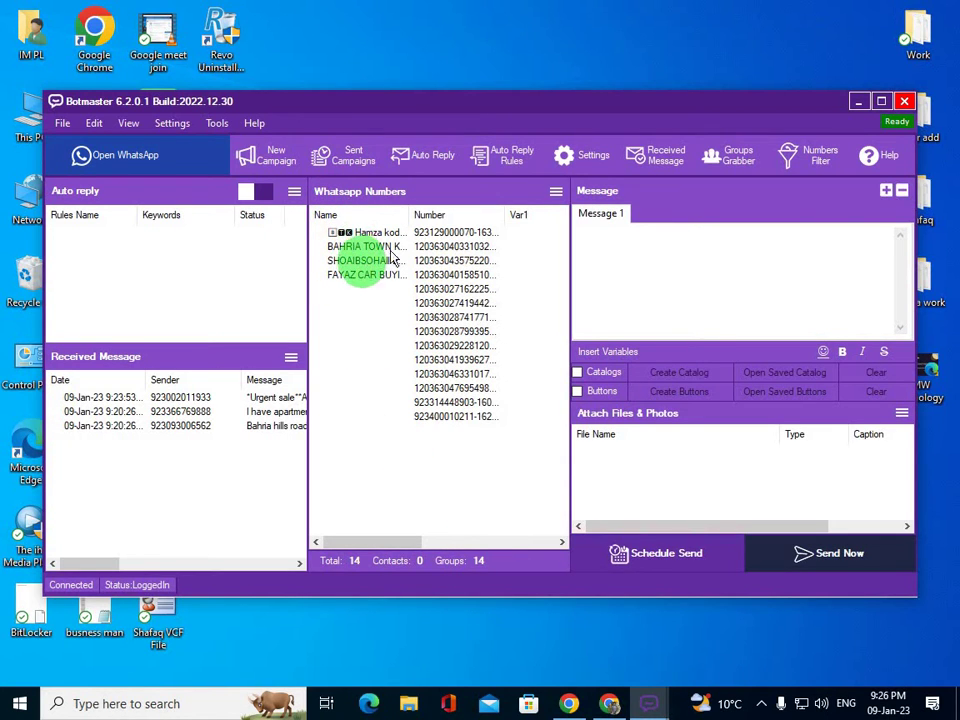
pyautogui.moveTo(436, 214); pyautogui.dragTo(465, 212)
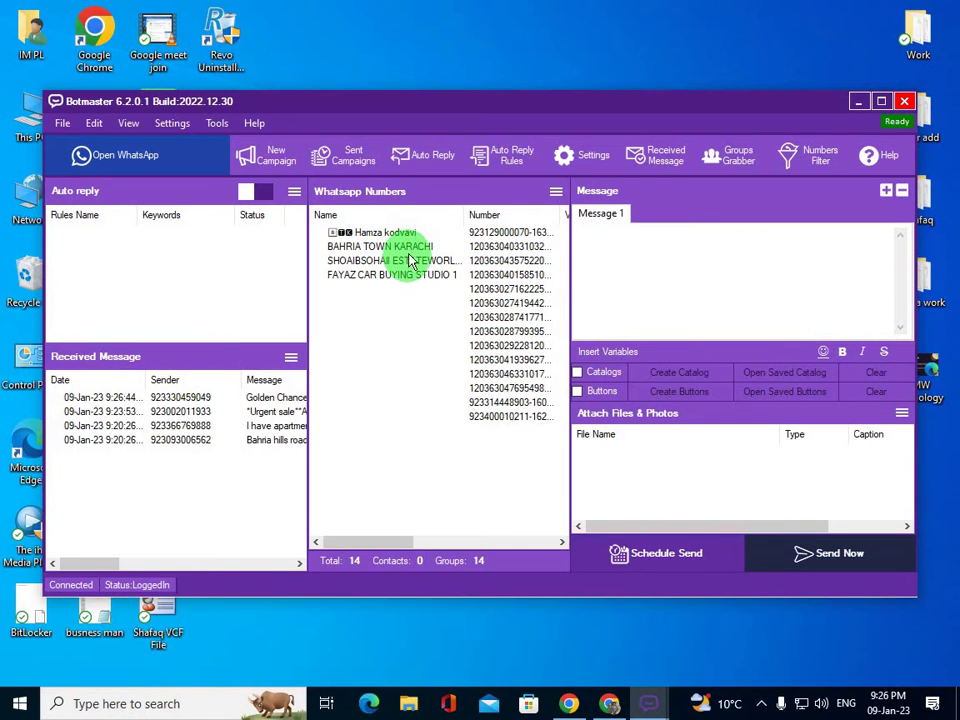
# - Clear the numbers list with Clear List and Yes, leaving 0 total, contacts and groups
pyautogui.click(555, 194)
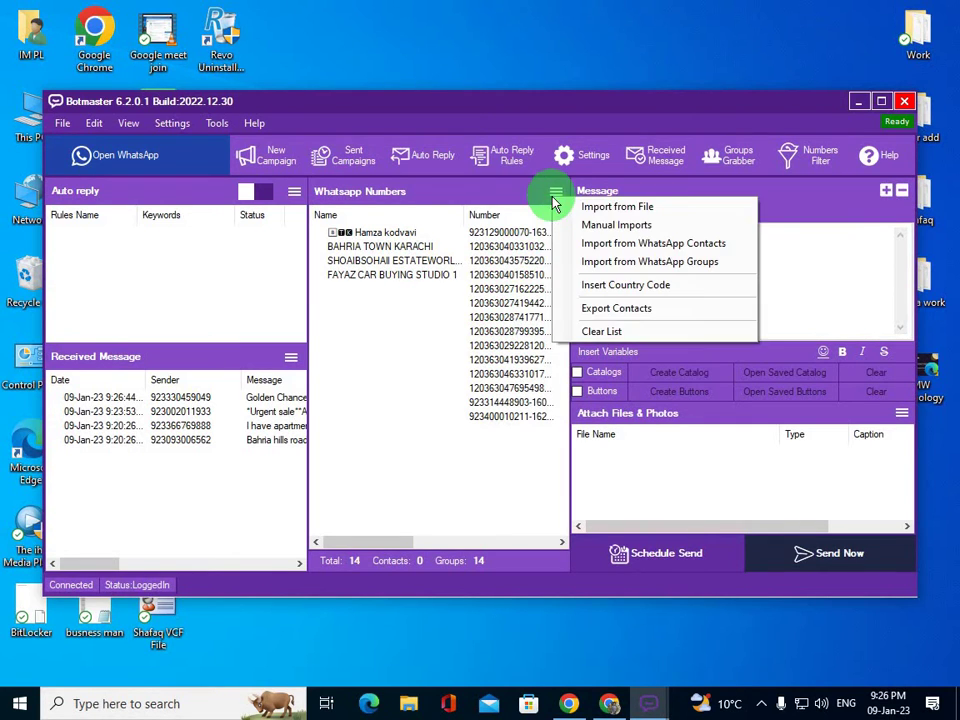
pyautogui.click(585, 332)
pyautogui.click(506, 414)
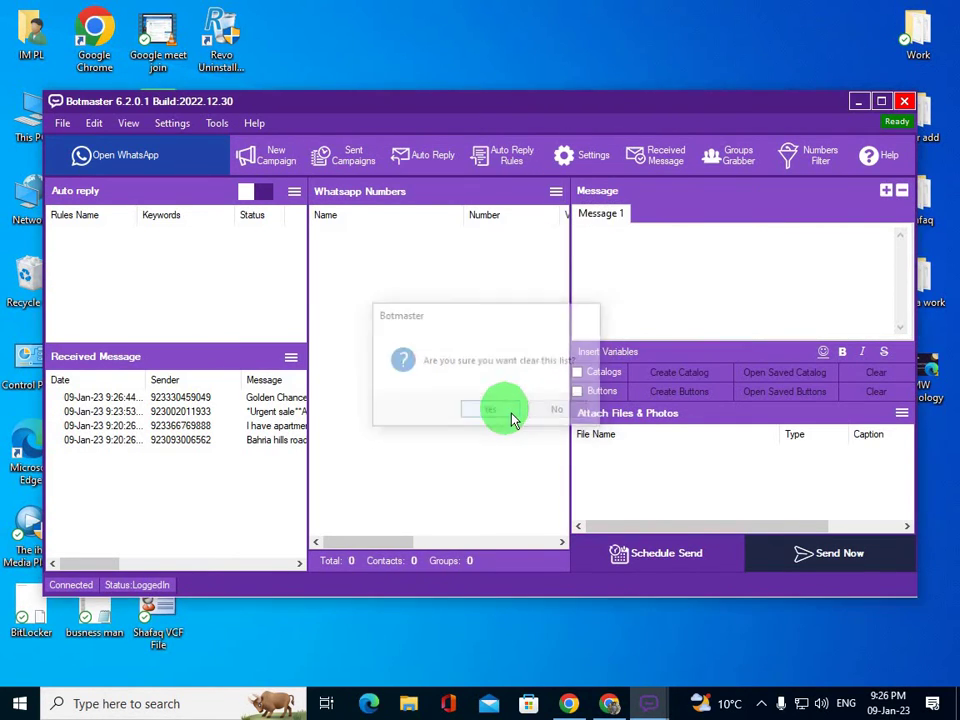
pyautogui.click(556, 194)
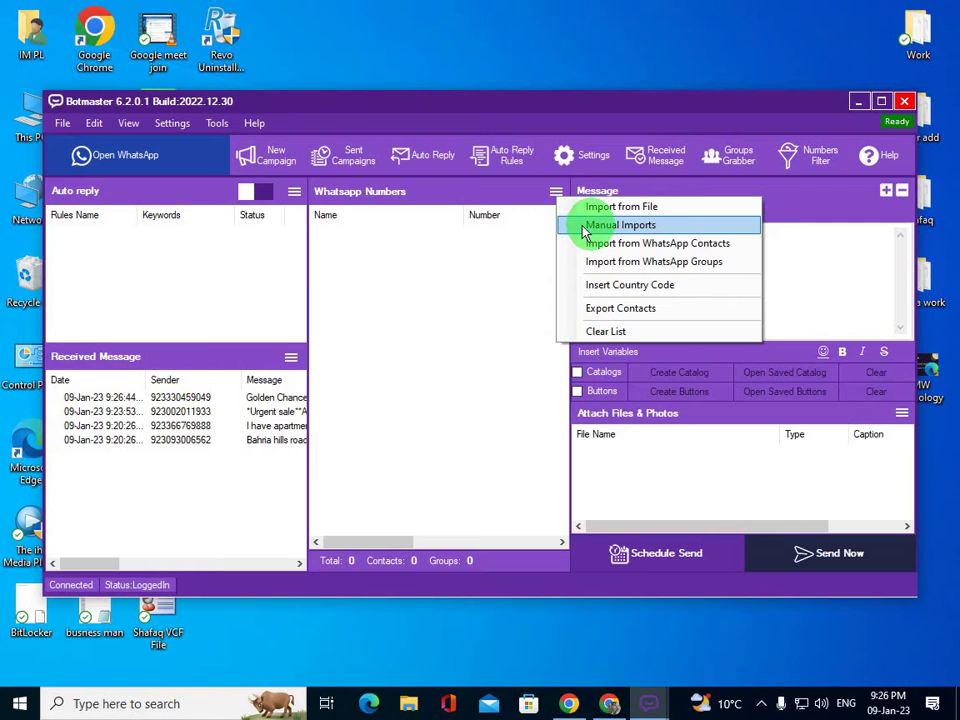
# - Manually enter two phone numbers, one per line, and import them into the list
pyautogui.click(582, 226)
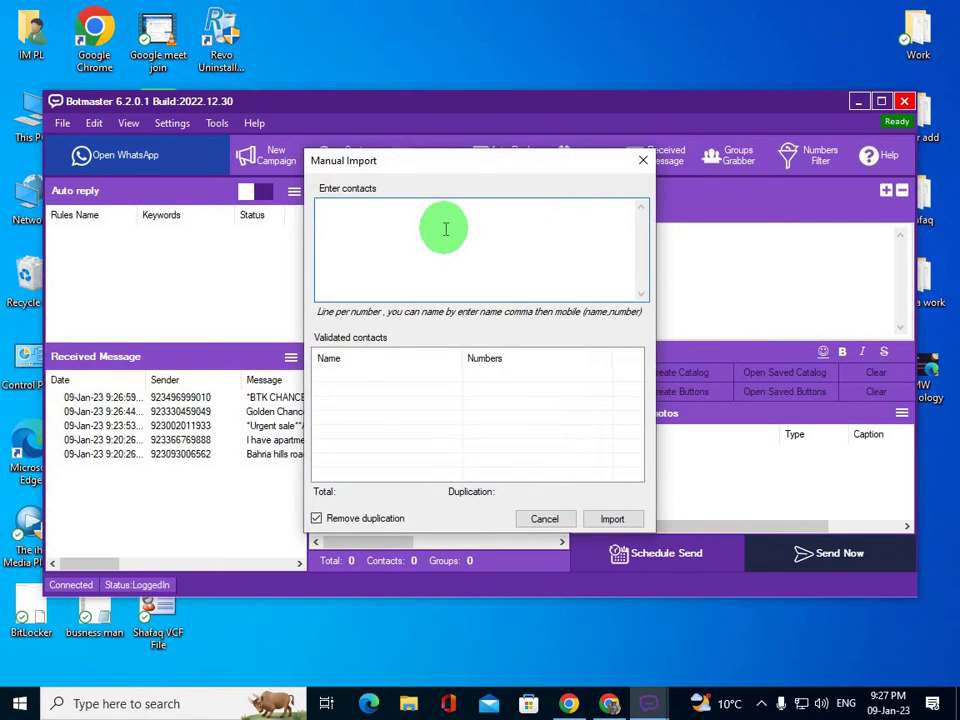
pyautogui.click(445, 229)
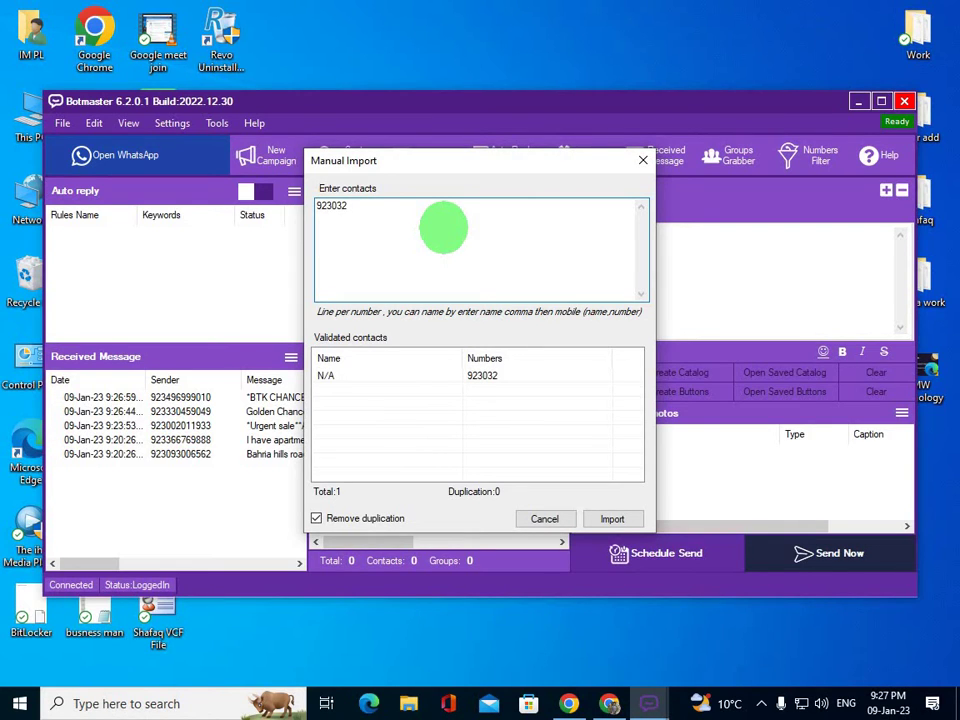
pyautogui.press('Return')
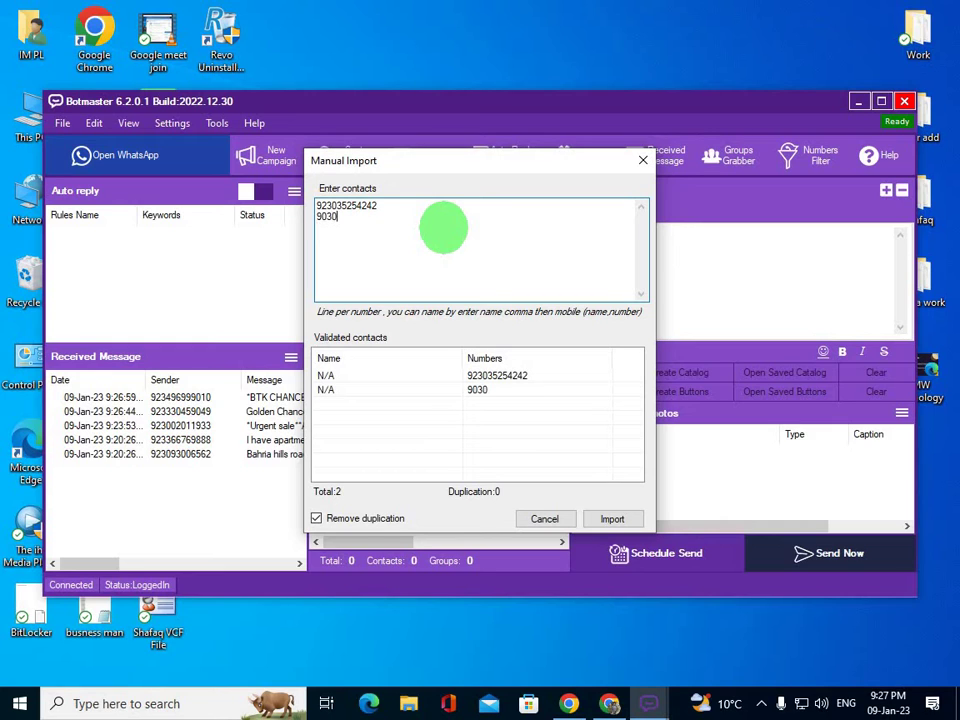
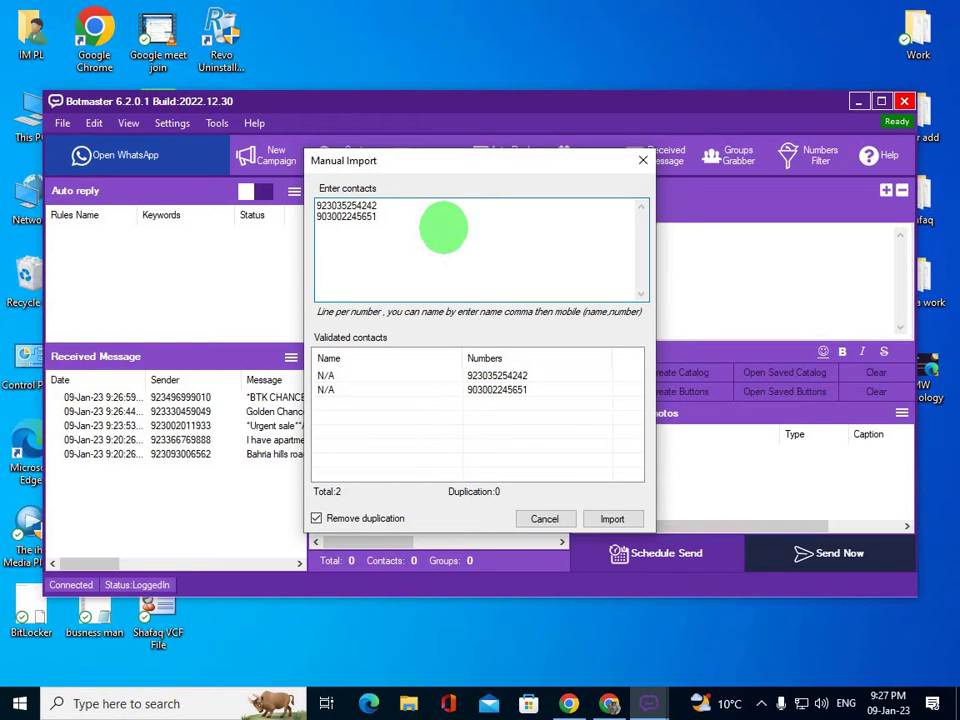
pyautogui.press('Return')
pyautogui.click(612, 518)
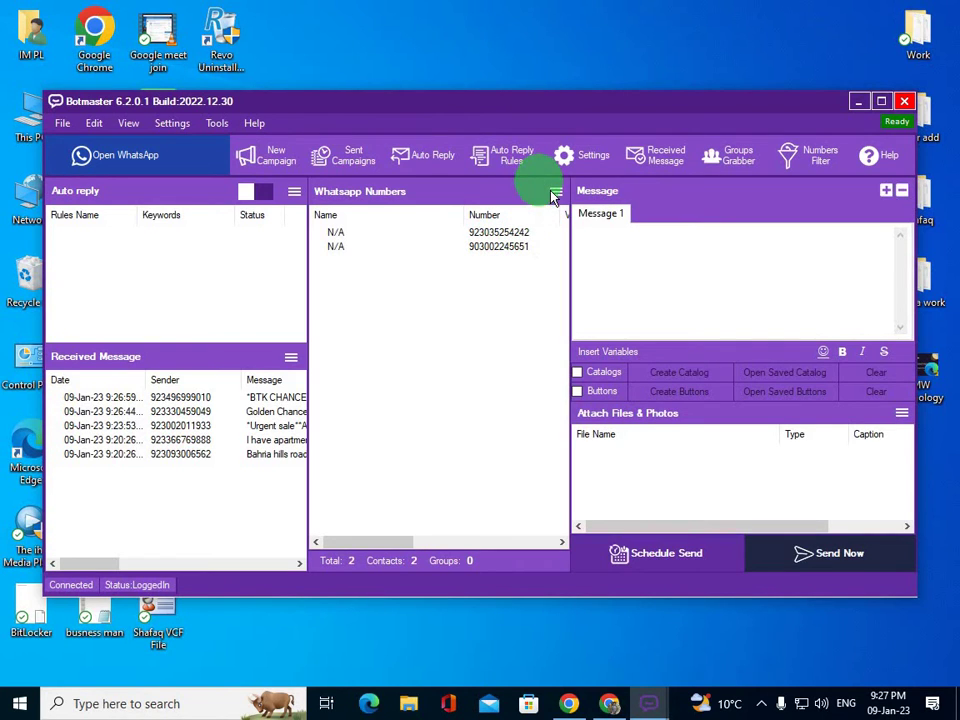
# - Clear the WhatsApp Numbers list and confirm with Yes
pyautogui.click(555, 191)
pyautogui.click(590, 327)
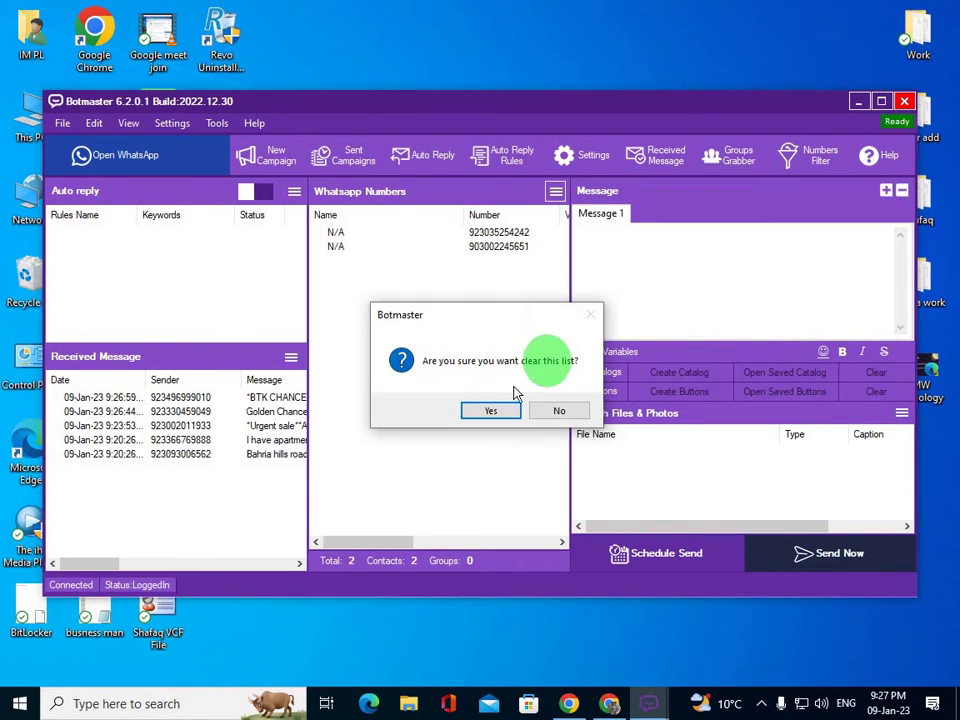
pyautogui.click(512, 404)
# - Load the Generated 1000 Numbers text file from Desktop > Marketing Software > NumGen for import
pyautogui.click(555, 192)
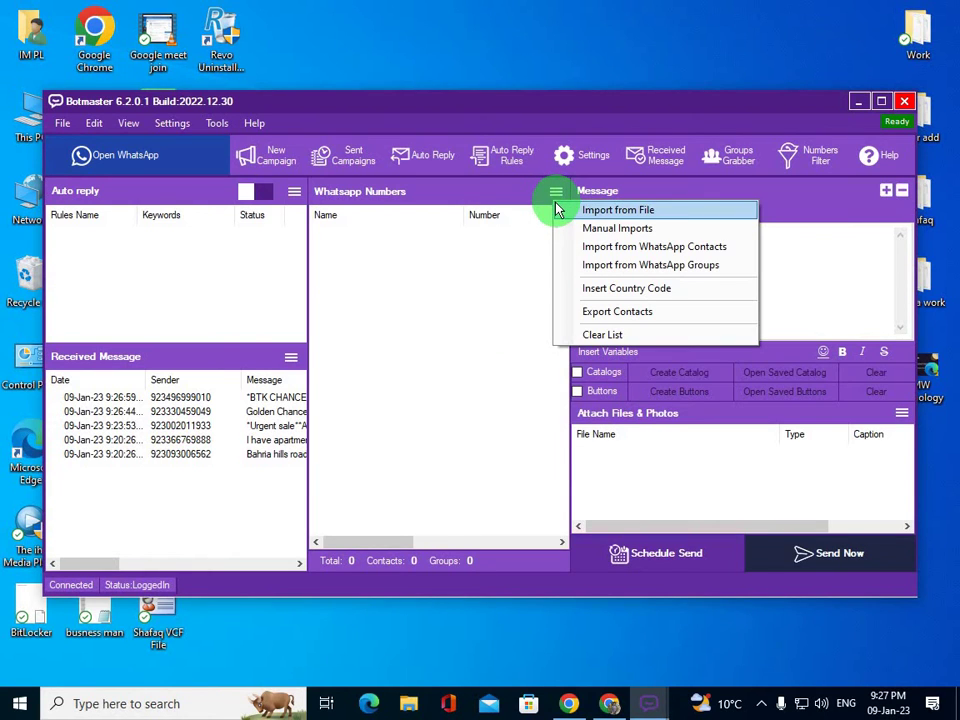
pyautogui.click(589, 218)
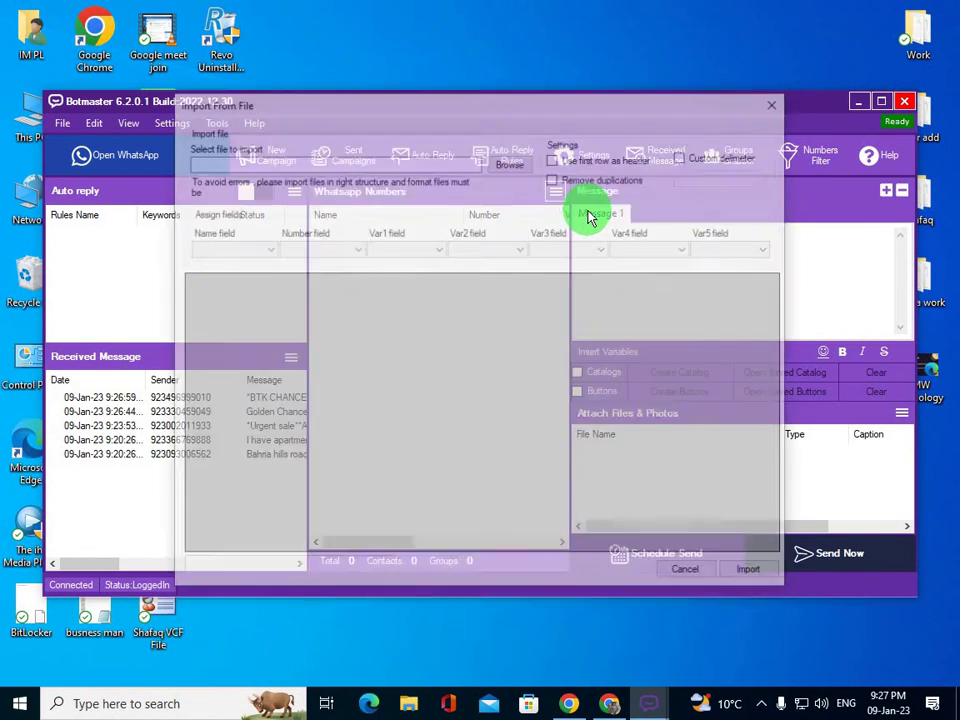
pyautogui.click(514, 163)
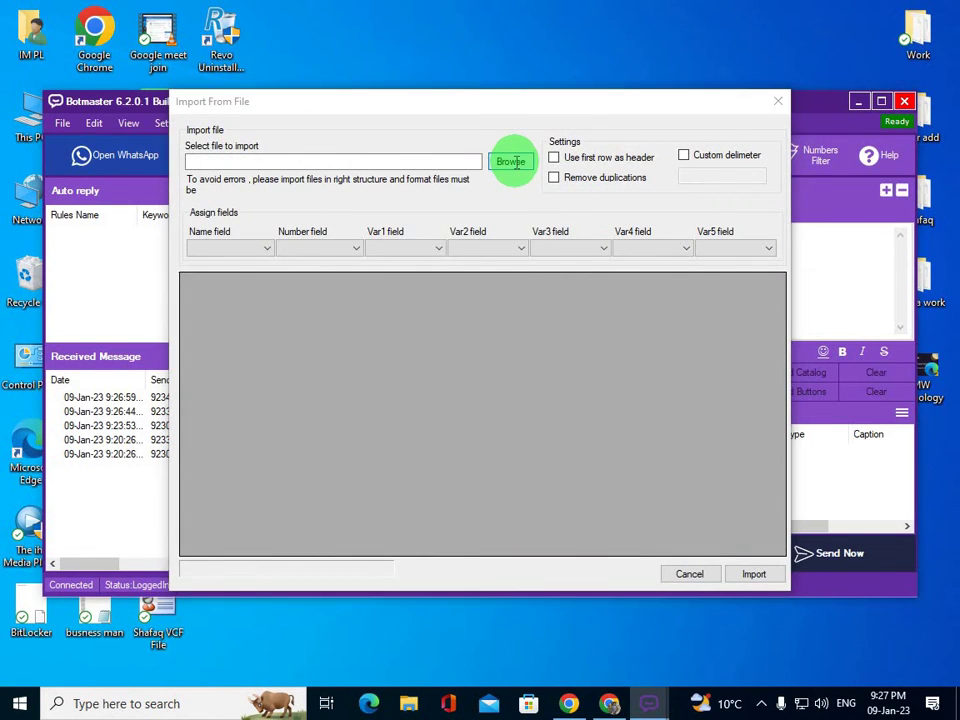
pyautogui.click(275, 424)
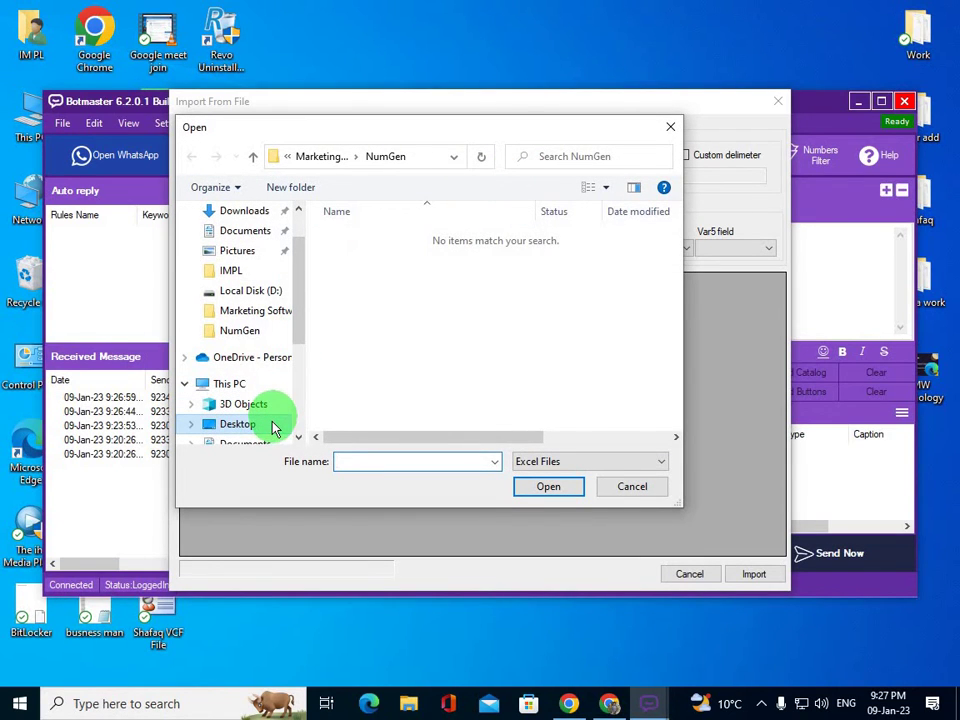
pyautogui.doubleClick(410, 242)
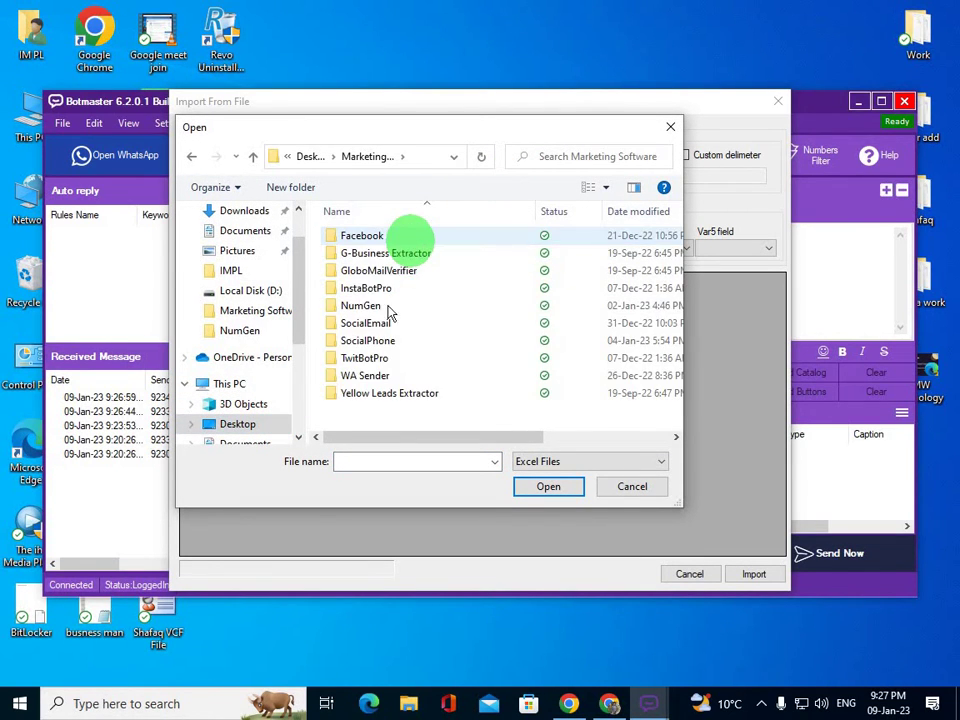
pyautogui.doubleClick(377, 304)
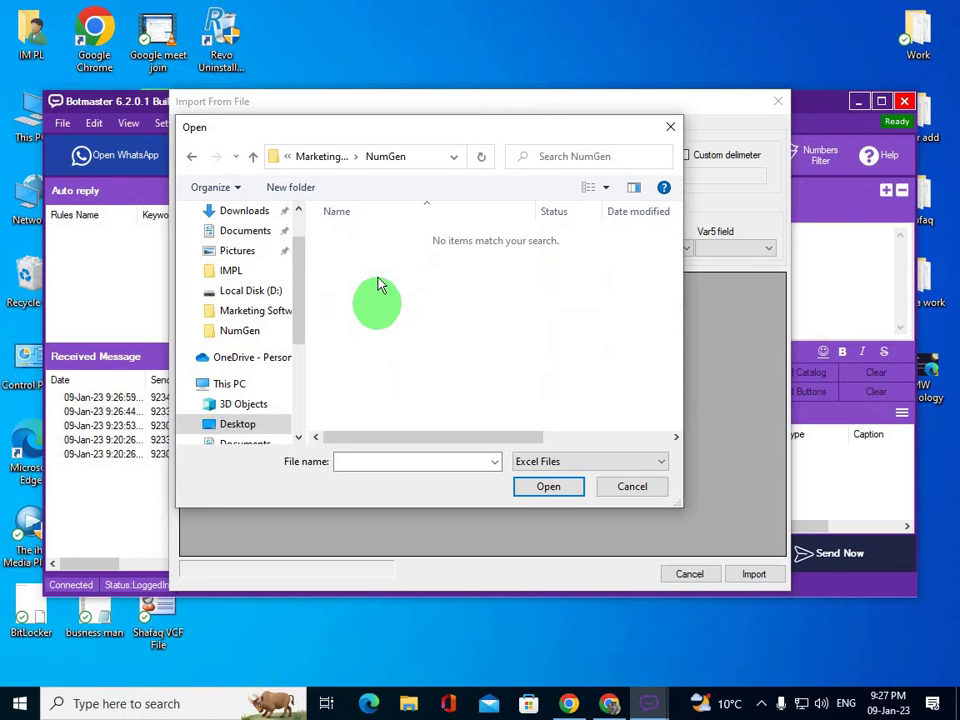
pyautogui.click(551, 462)
pyautogui.click(545, 504)
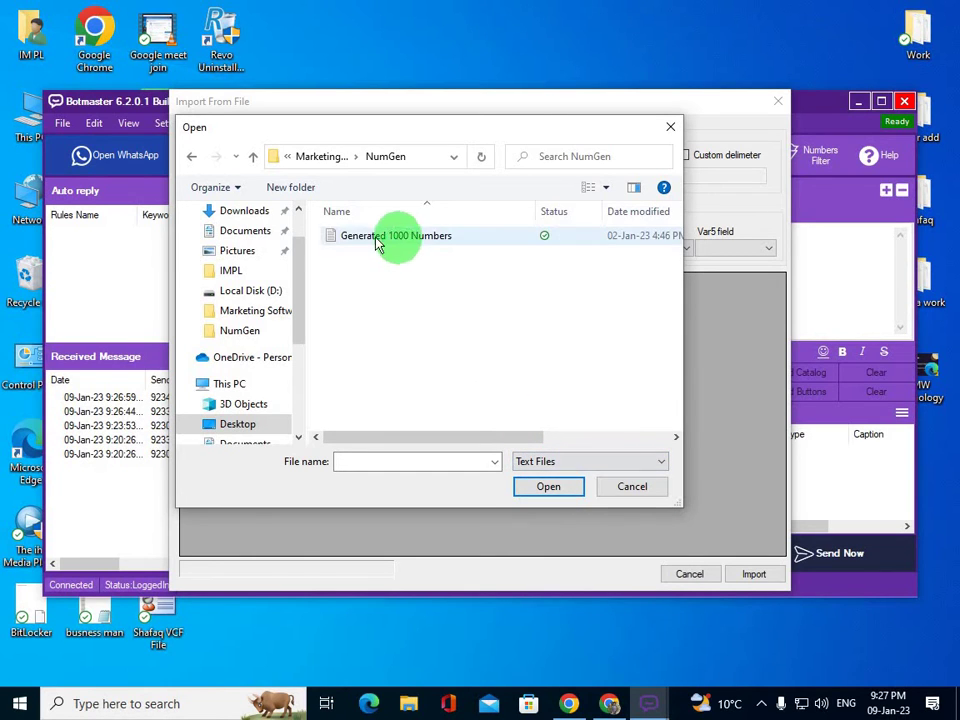
pyautogui.click(427, 240)
pyautogui.click(552, 486)
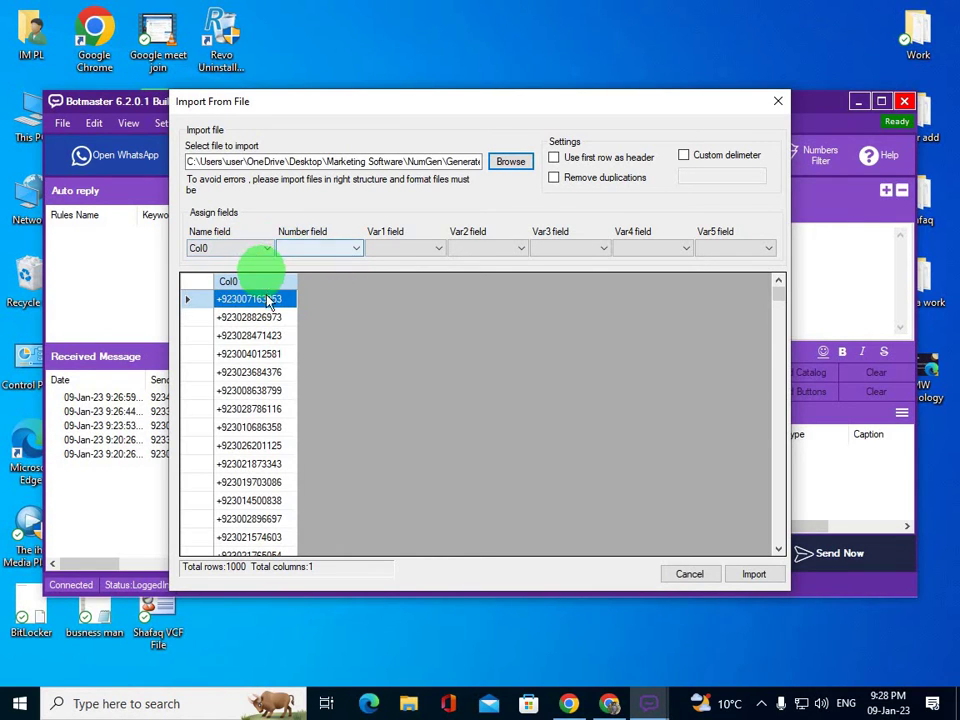
# - Set Col0 as the number field and import the 1000 numbers into the list
pyautogui.click(352, 249)
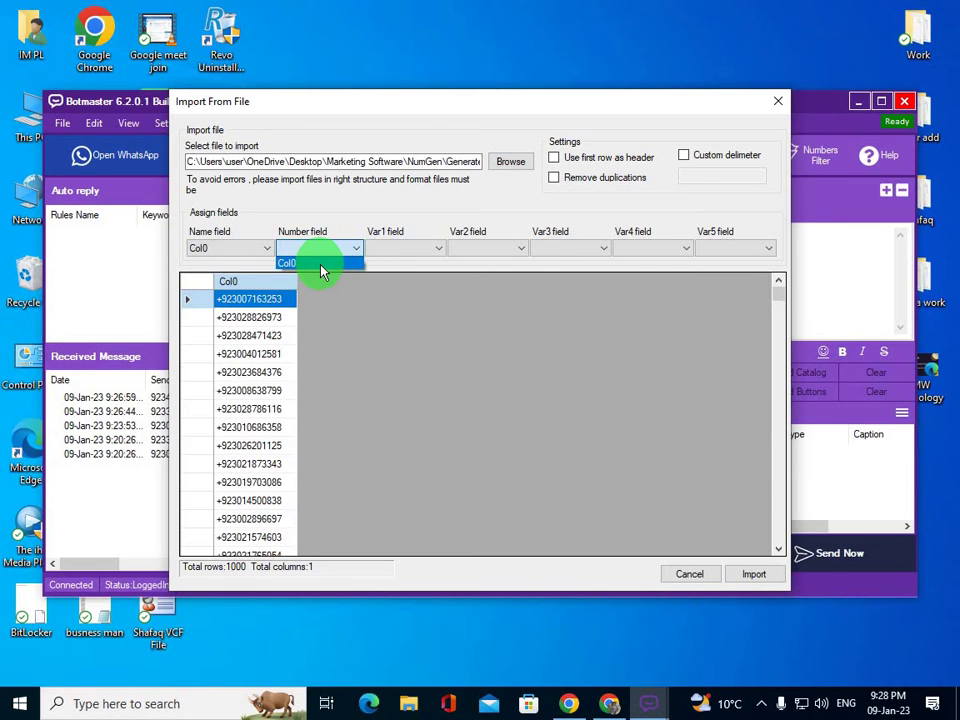
pyautogui.click(321, 266)
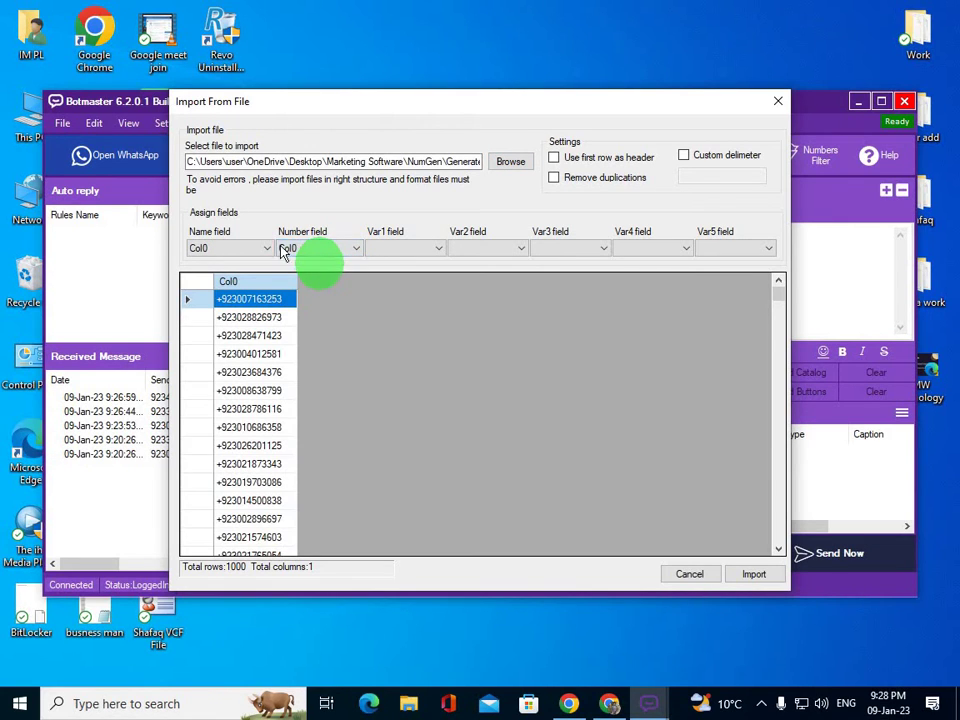
pyautogui.click(756, 574)
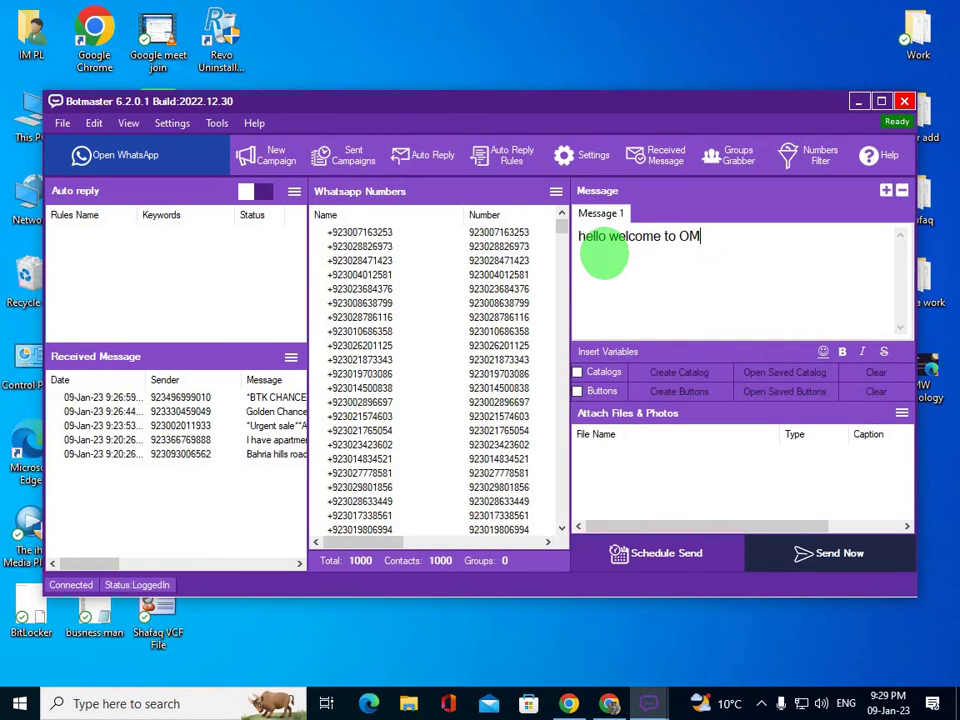
# - Correct Message 1 to 'hello welcome to IMPL', then add and remove a Message 2 tab
pyautogui.press('BackSpace')
pyautogui.press('BackSpace')
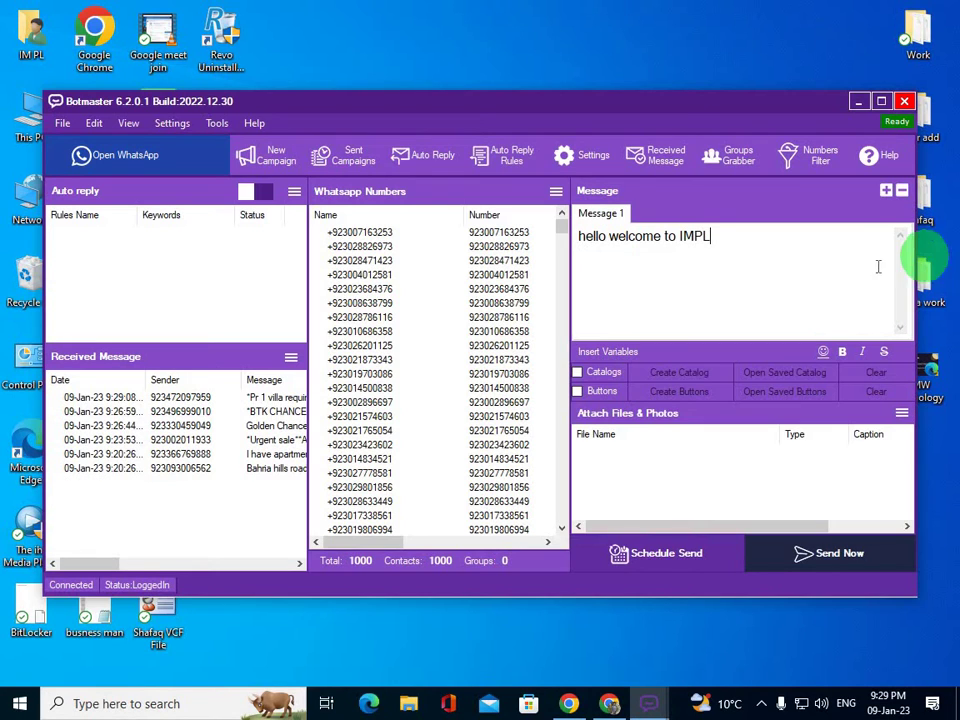
pyautogui.click(886, 191)
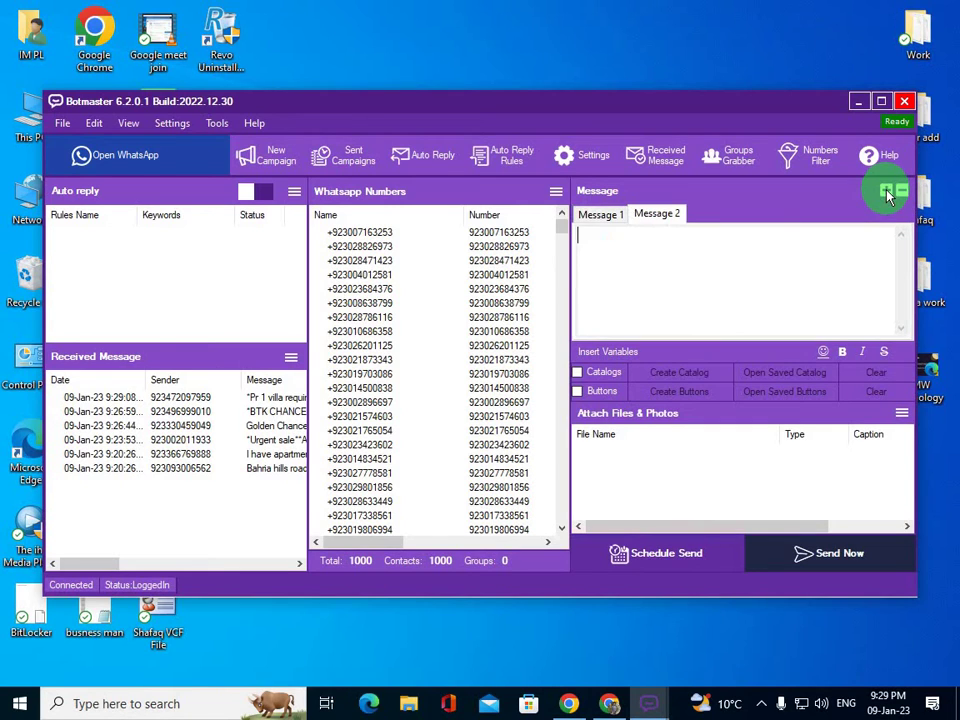
pyautogui.click(645, 222)
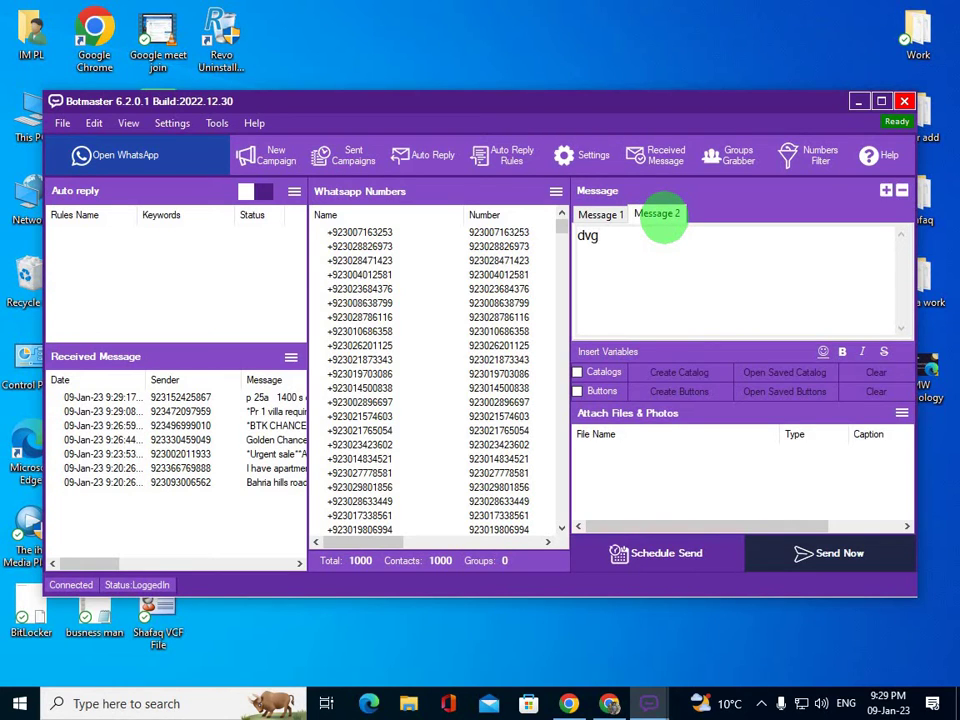
pyautogui.click(735, 293)
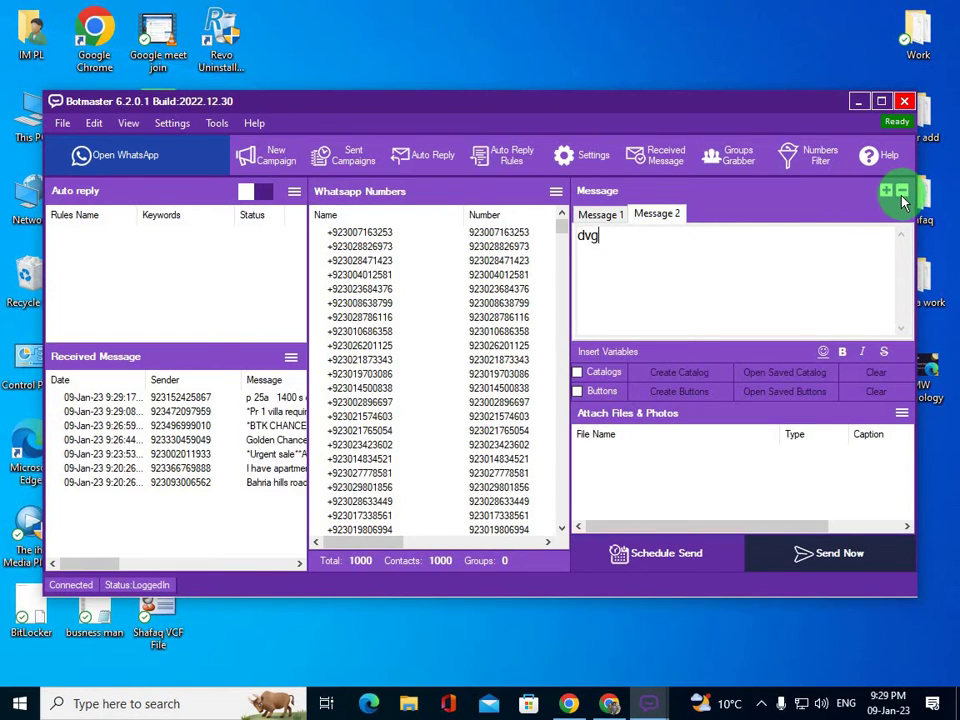
pyautogui.click(902, 196)
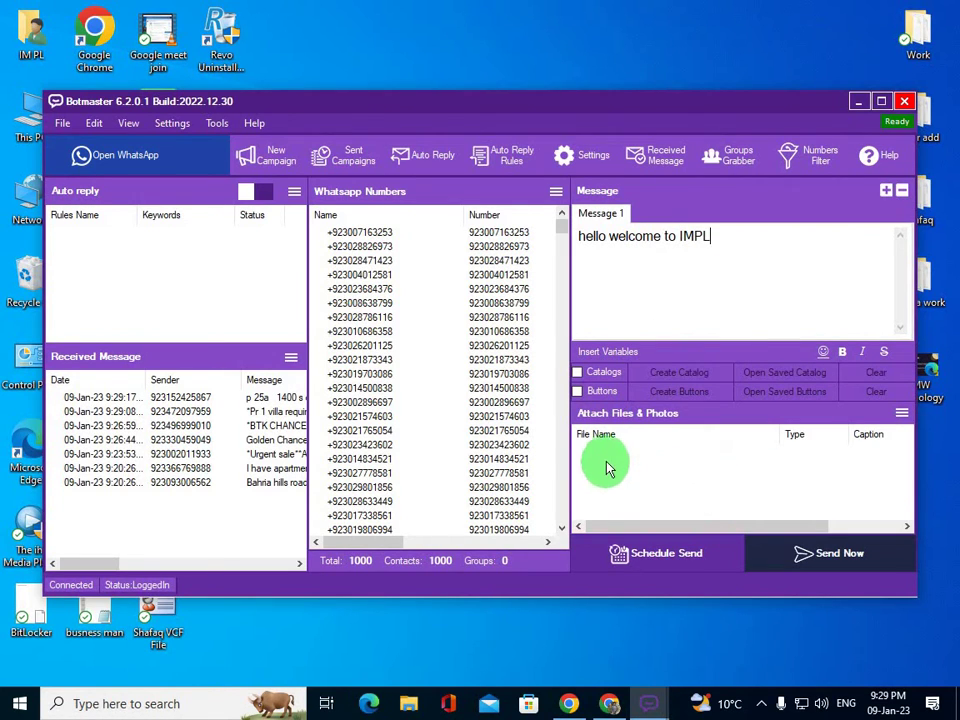
# - Attach the PNG marketing image from Downloads to Message 1 as a Photo
pyautogui.click(901, 413)
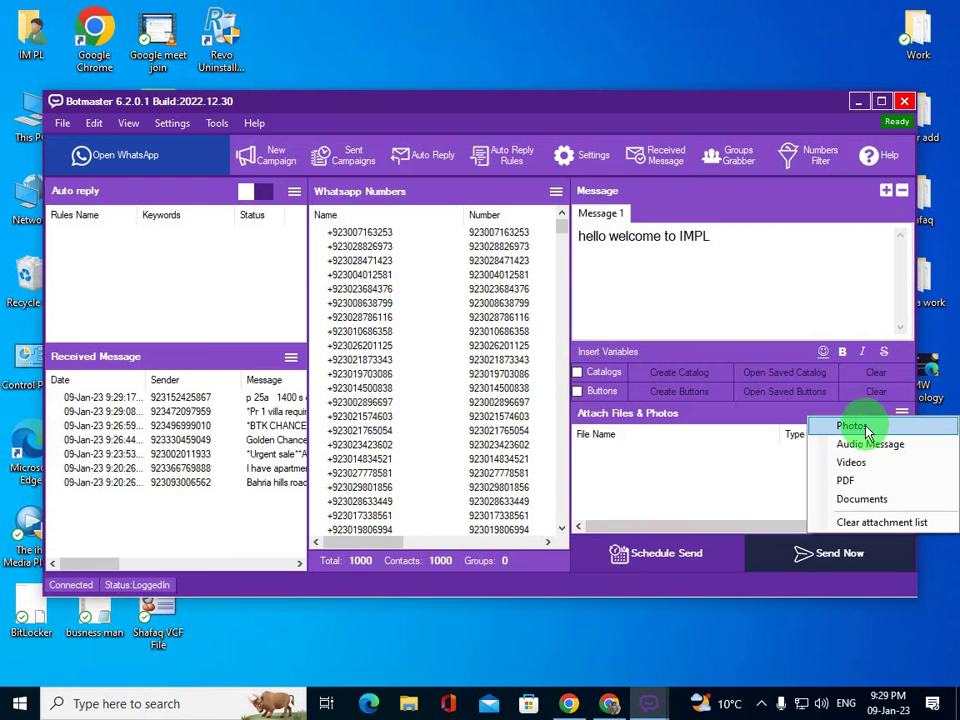
pyautogui.click(866, 433)
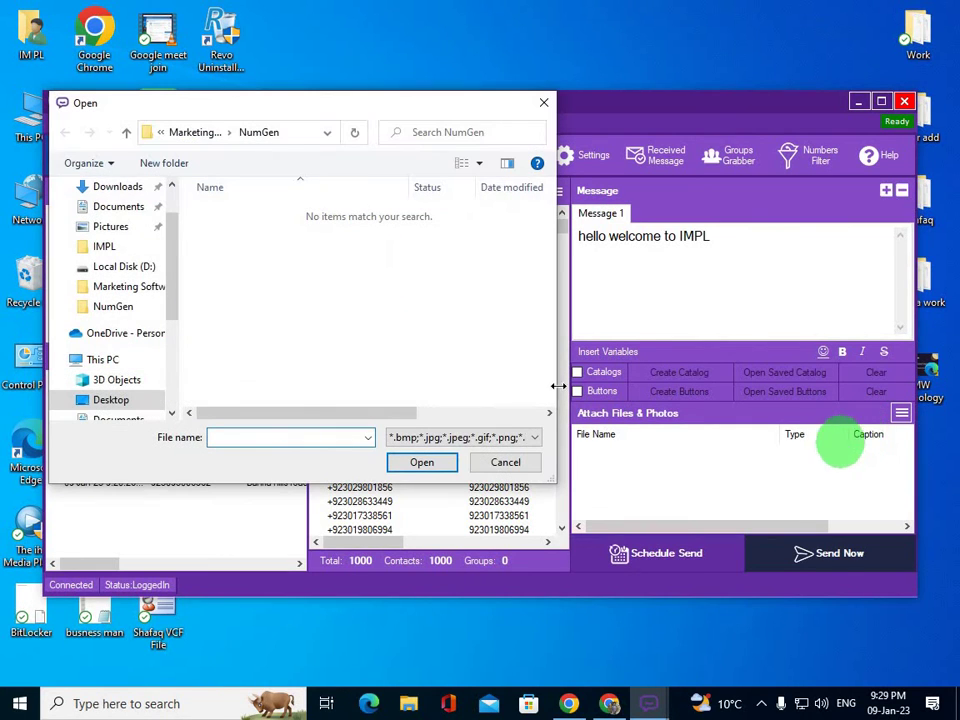
pyautogui.click(117, 187)
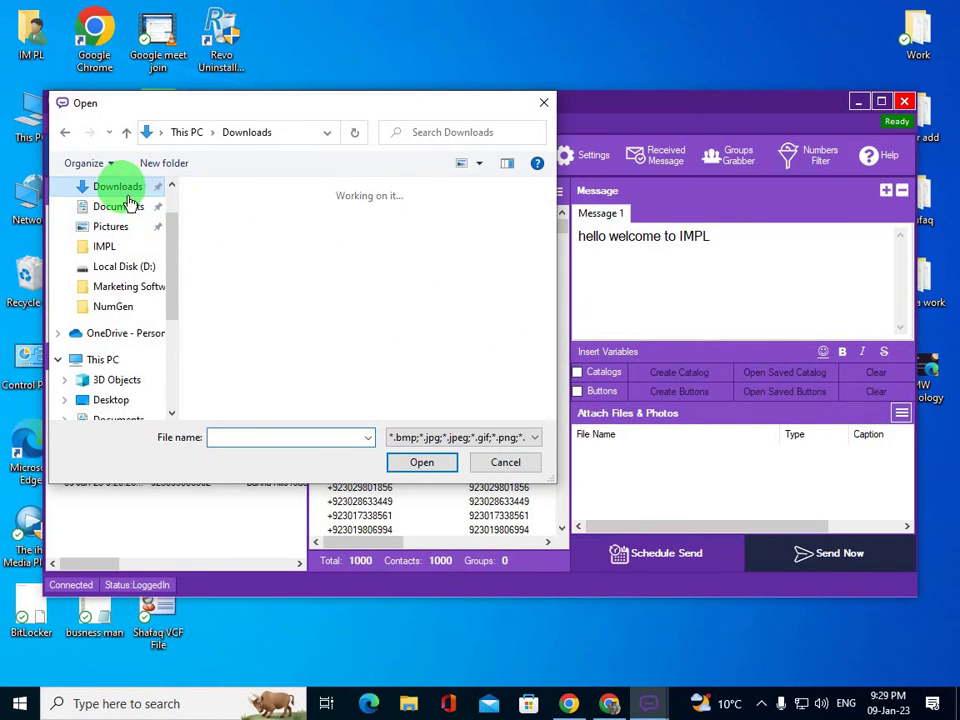
pyautogui.click(237, 368)
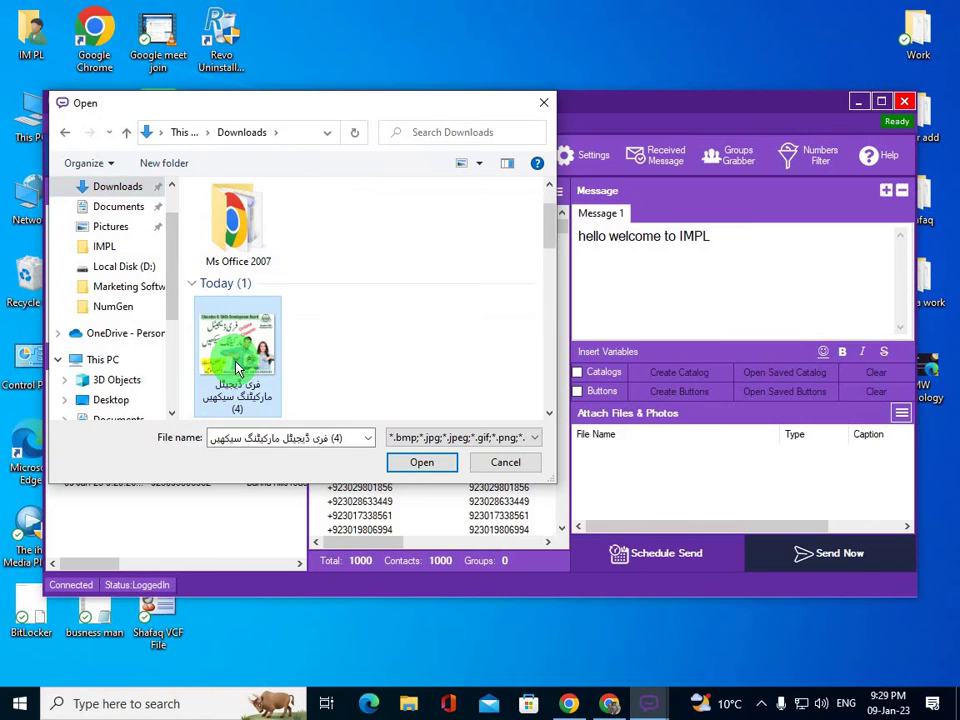
pyautogui.click(415, 460)
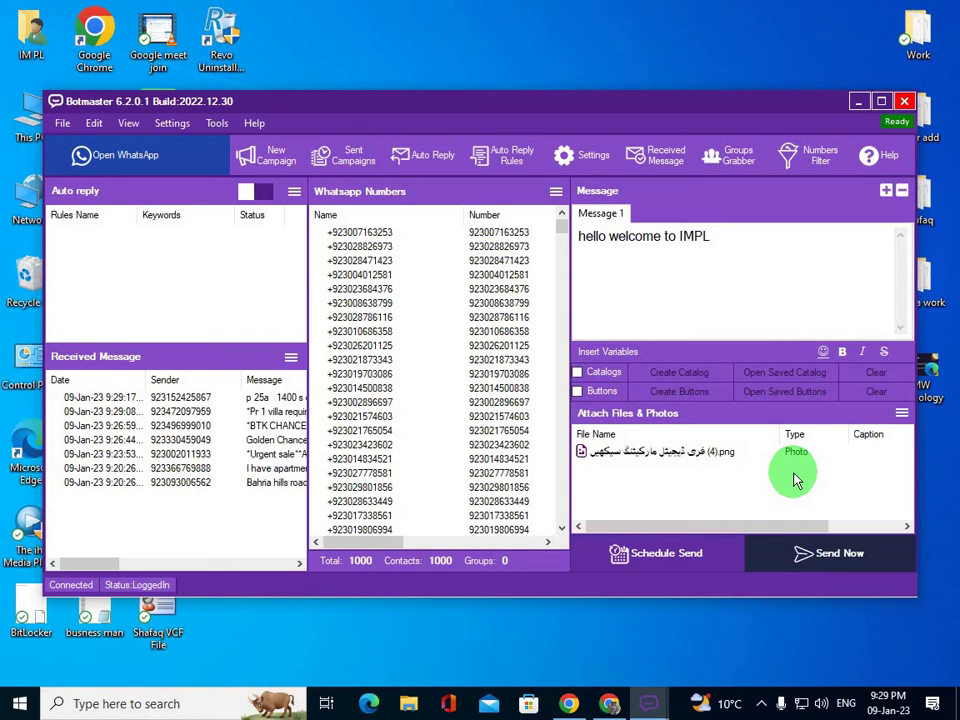
# - Give the attached photo the caption 'Free digital Marketing'
pyautogui.rightClick(632, 461)
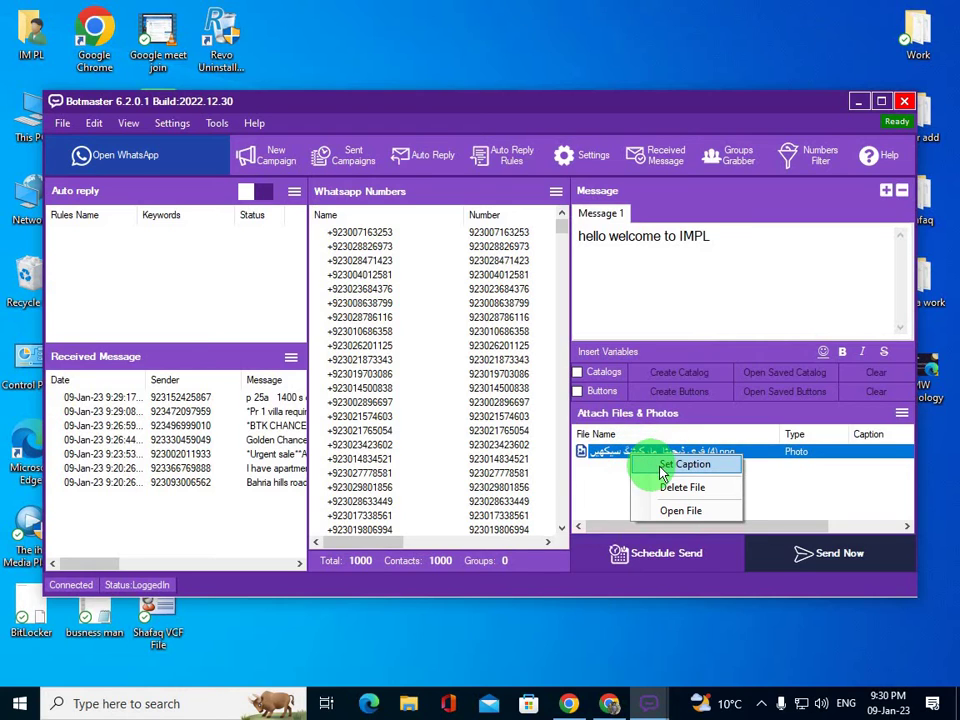
pyautogui.click(676, 470)
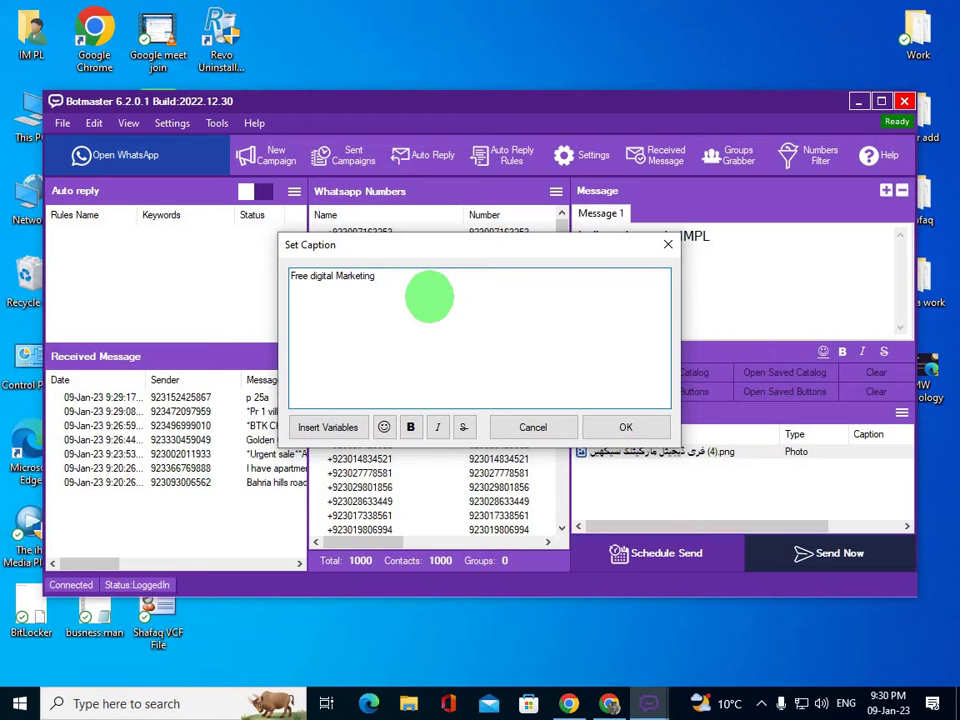
pyautogui.click(627, 430)
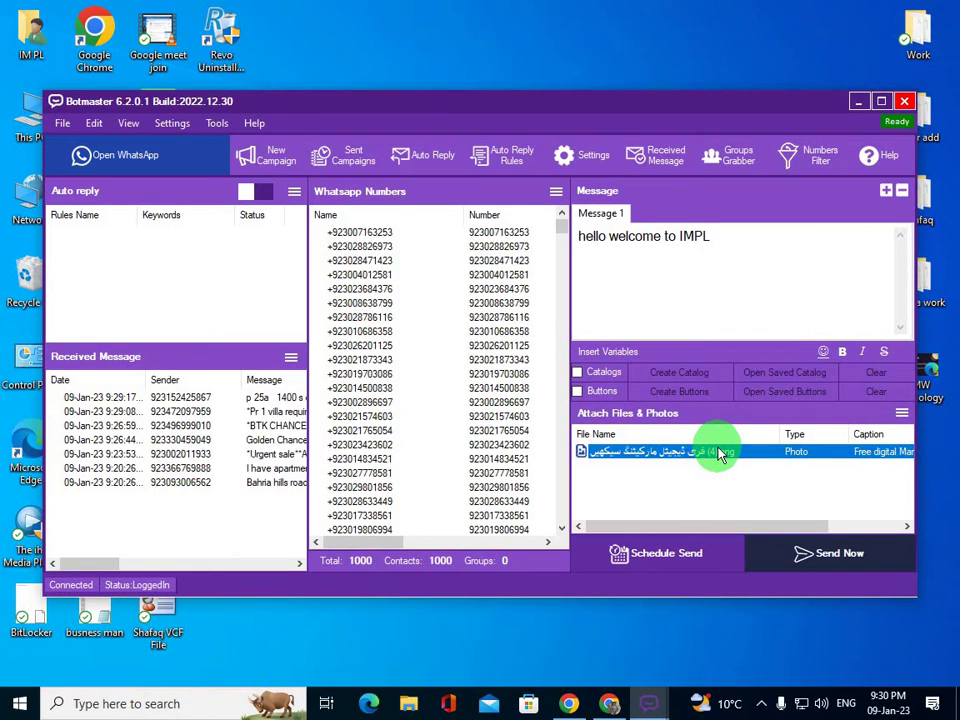
# - Start sending, then move the Safe/Blind Sending Mode prompt aside and close it without sending
pyautogui.click(840, 570)
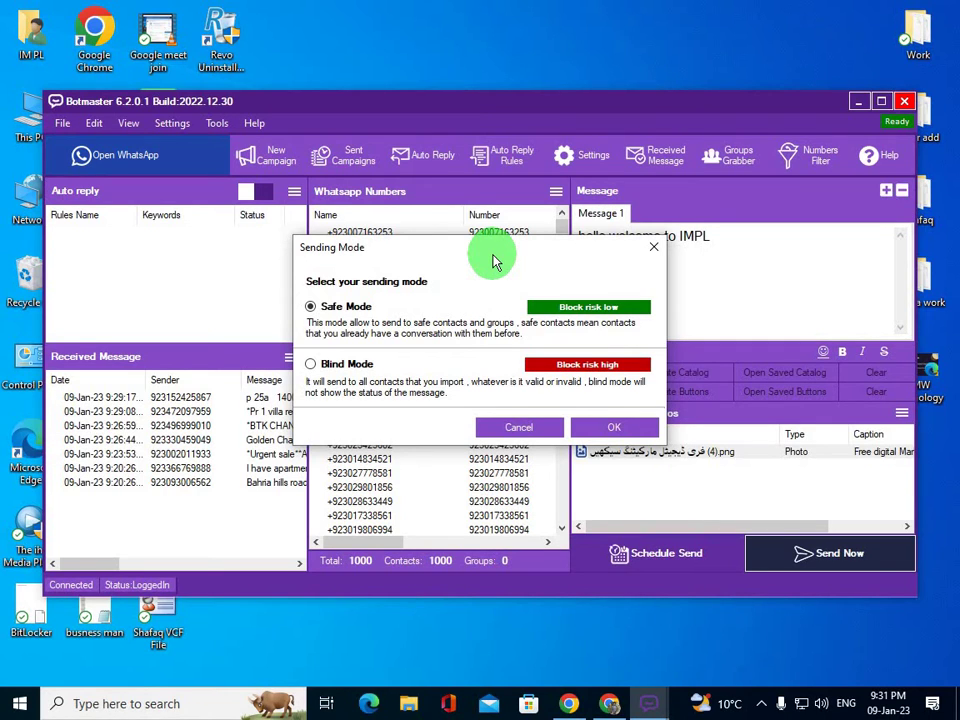
pyautogui.moveTo(493, 262); pyautogui.dragTo(733, 255)
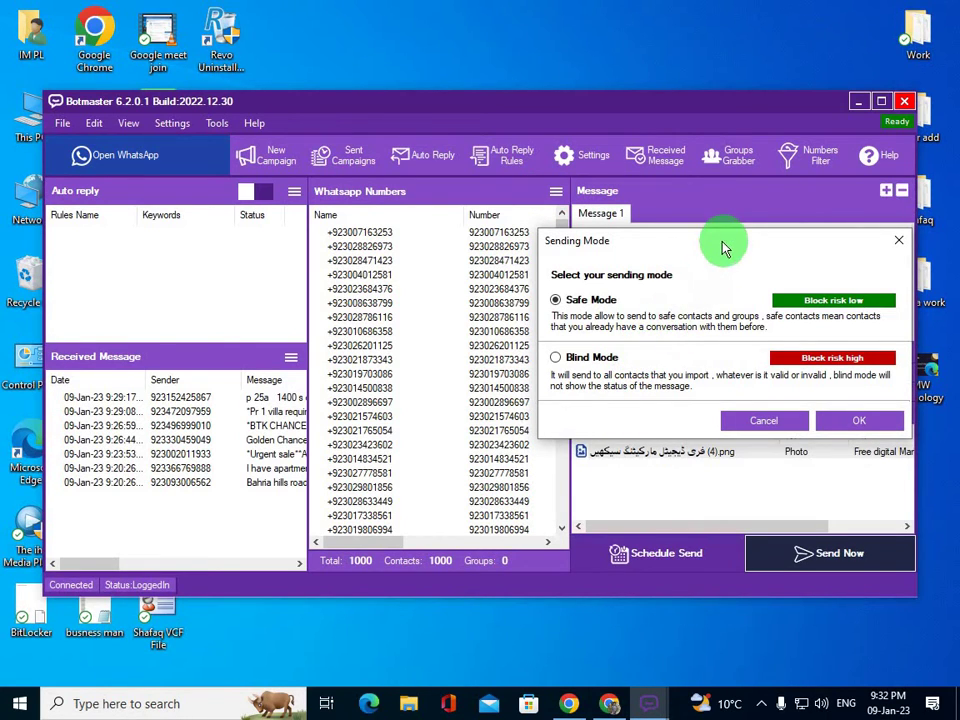
pyautogui.moveTo(722, 244); pyautogui.dragTo(529, 197)
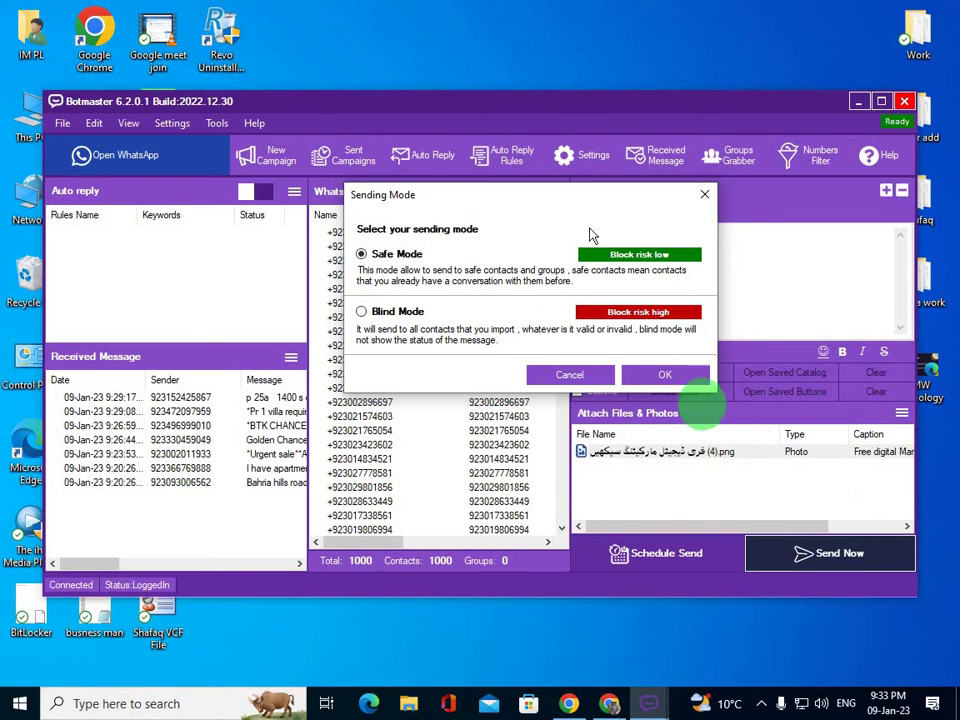
pyautogui.click(705, 200)
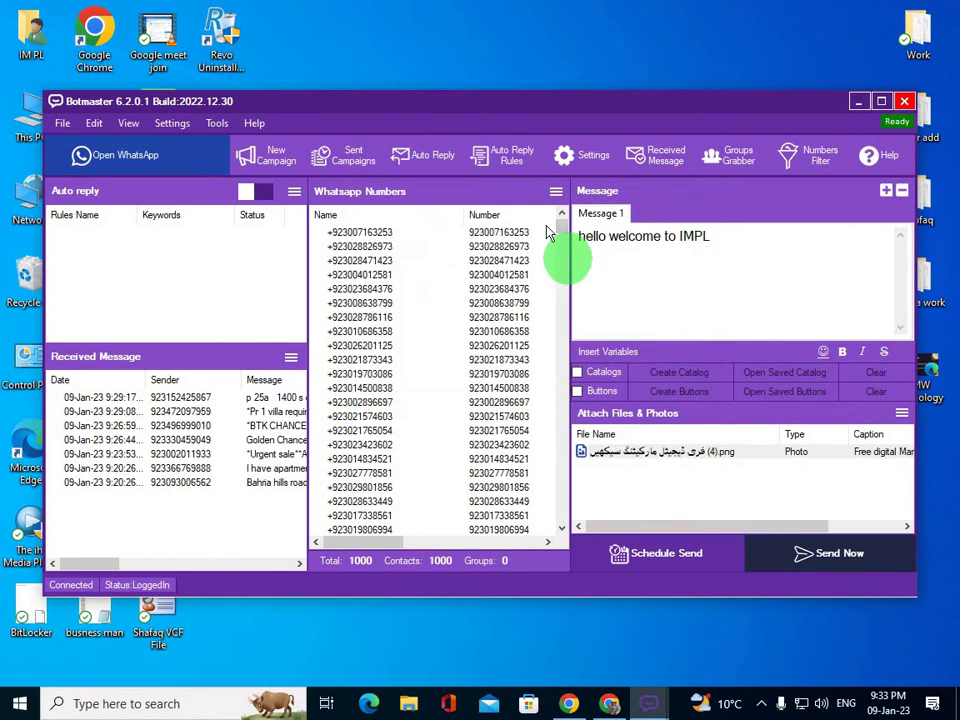
# - Clear the WhatsApp Numbers list so it shows Total 0
pyautogui.click(555, 191)
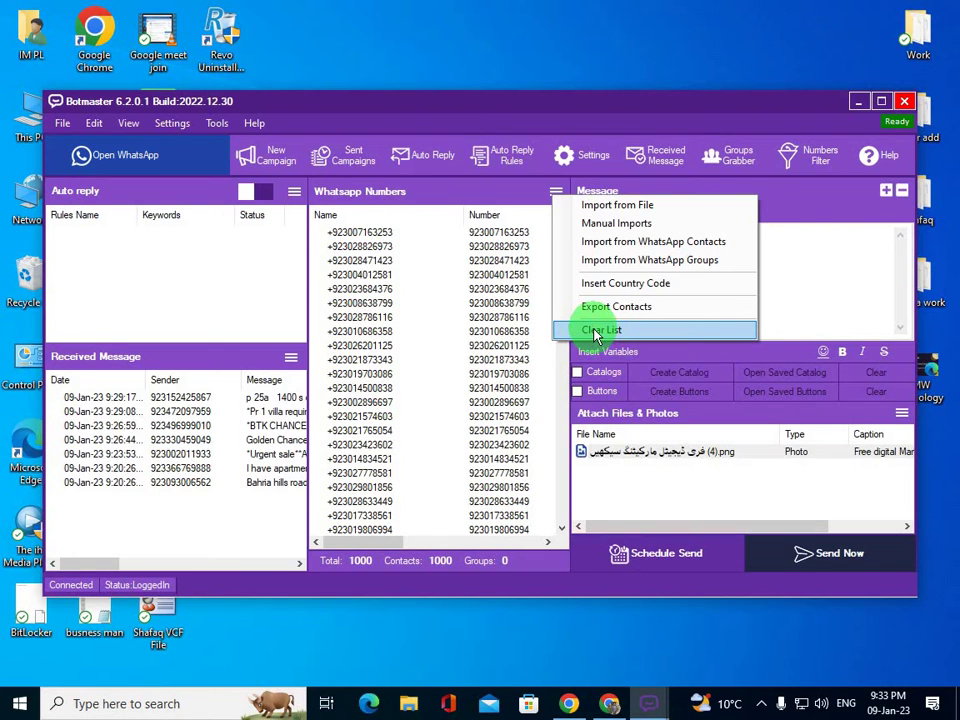
pyautogui.click(596, 332)
pyautogui.click(495, 407)
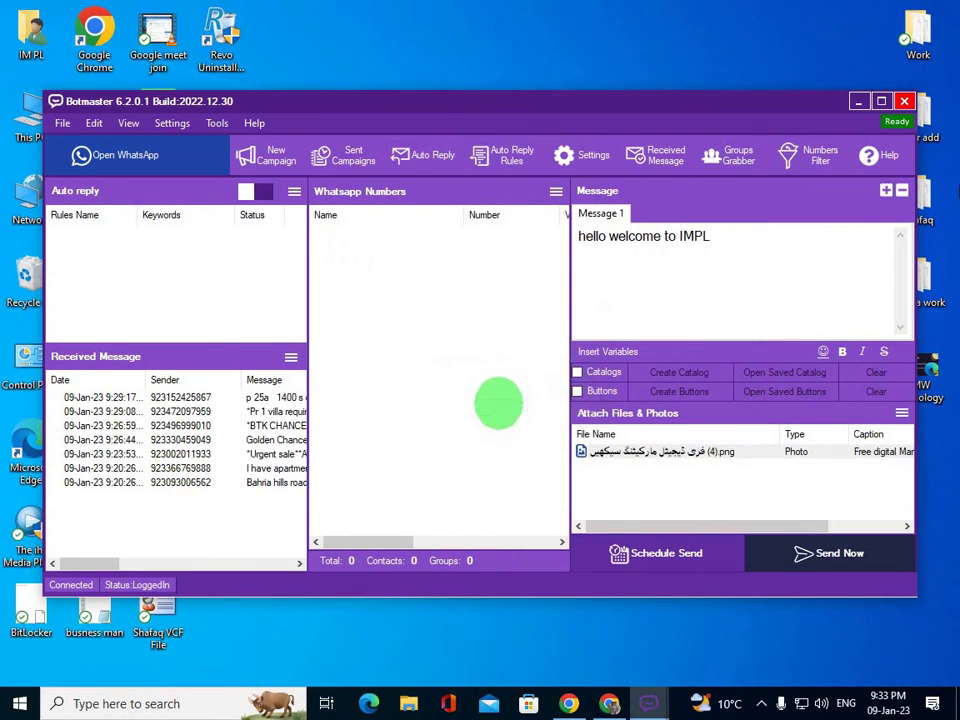
# - Delete the welcome message text and clear the attachment list to remove the photo
pyautogui.moveTo(756, 236); pyautogui.dragTo(536, 246)
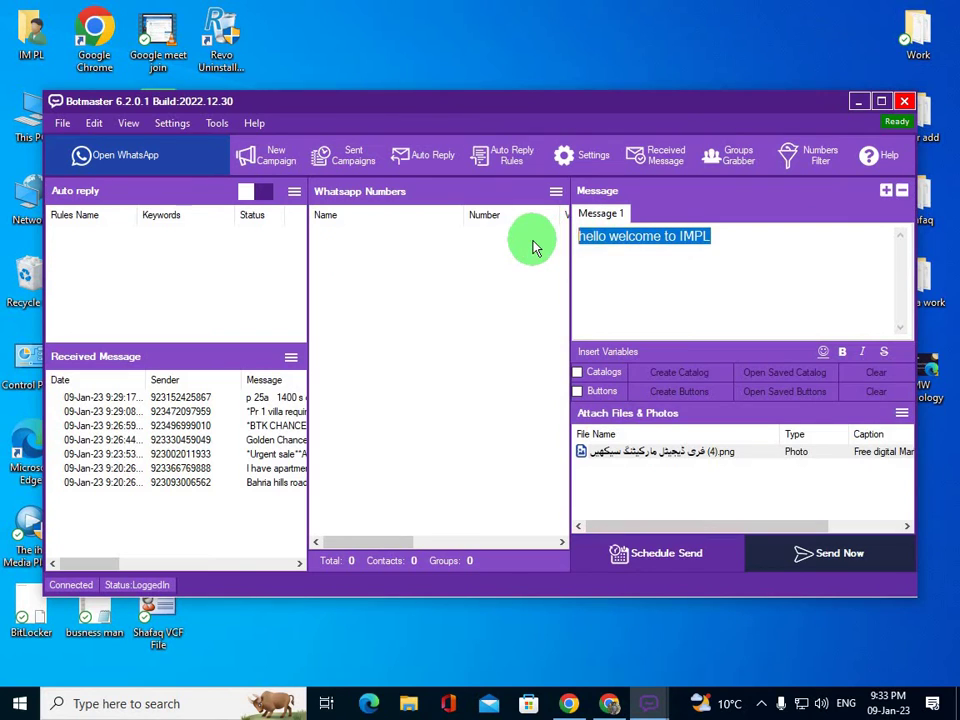
pyautogui.press('BackSpace')
pyautogui.click(901, 413)
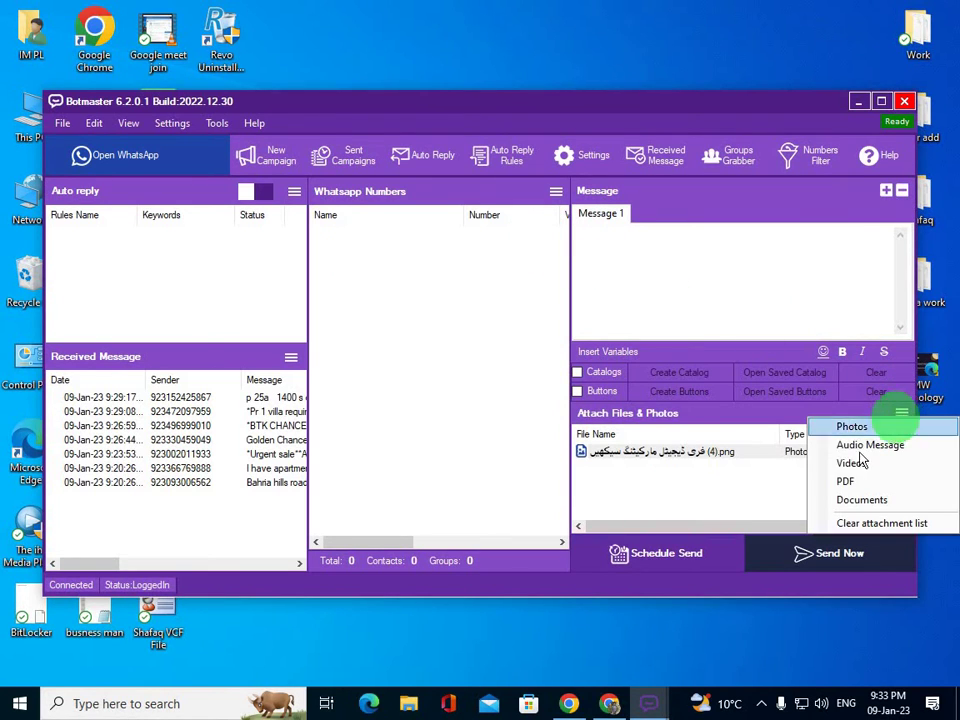
pyautogui.click(855, 523)
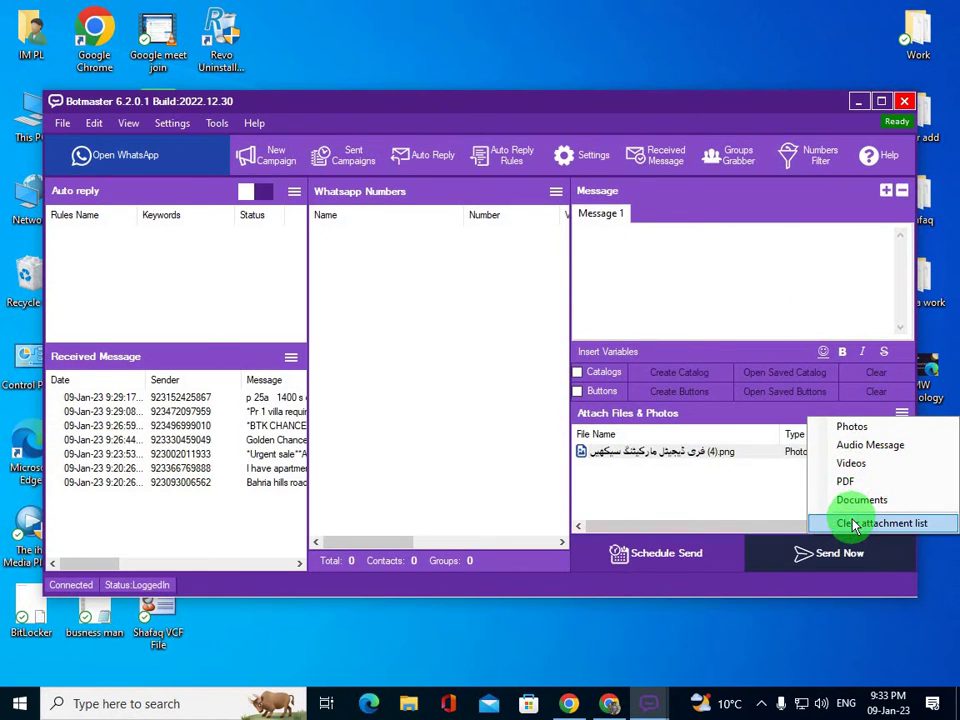
pyautogui.click(506, 410)
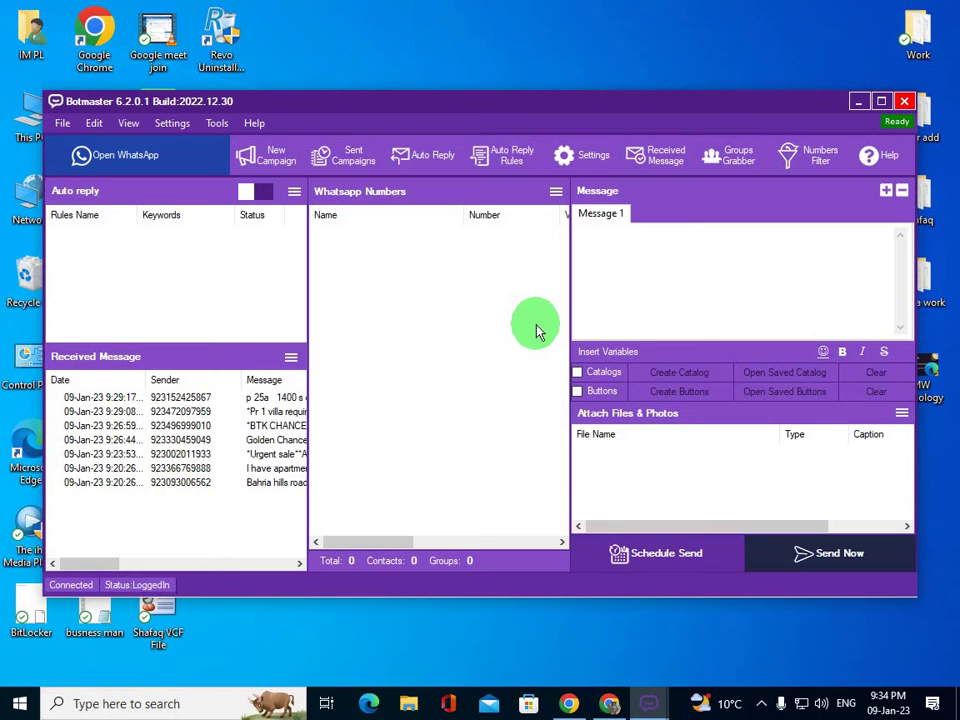
pyautogui.click(856, 566)
pyautogui.click(510, 410)
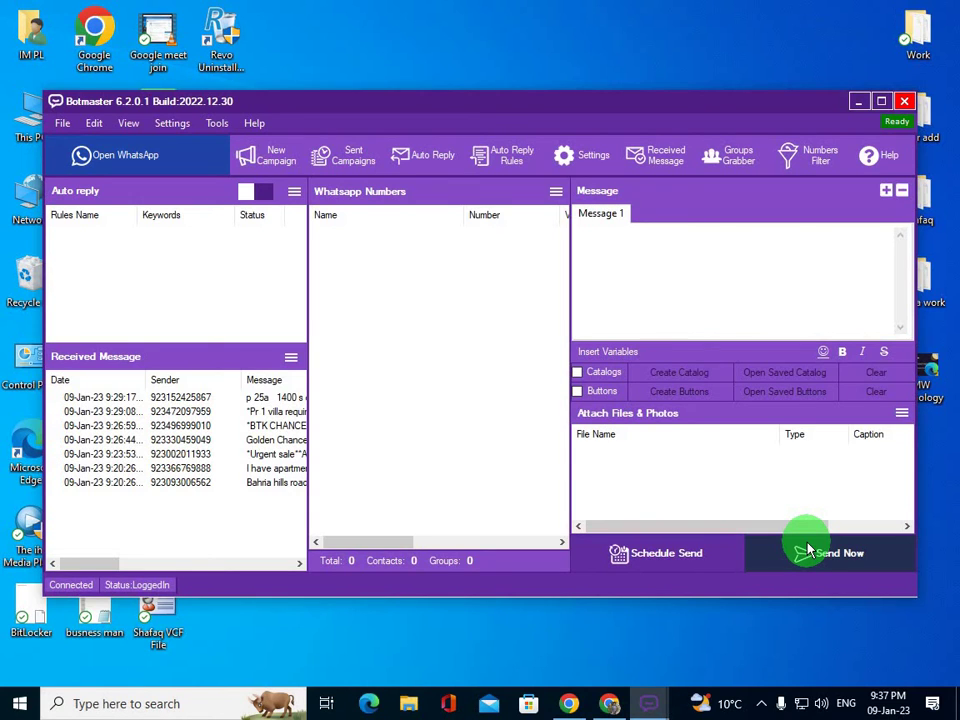
# - Enter three phone numbers, one per line, in the Manual Import dialog
pyautogui.click(556, 192)
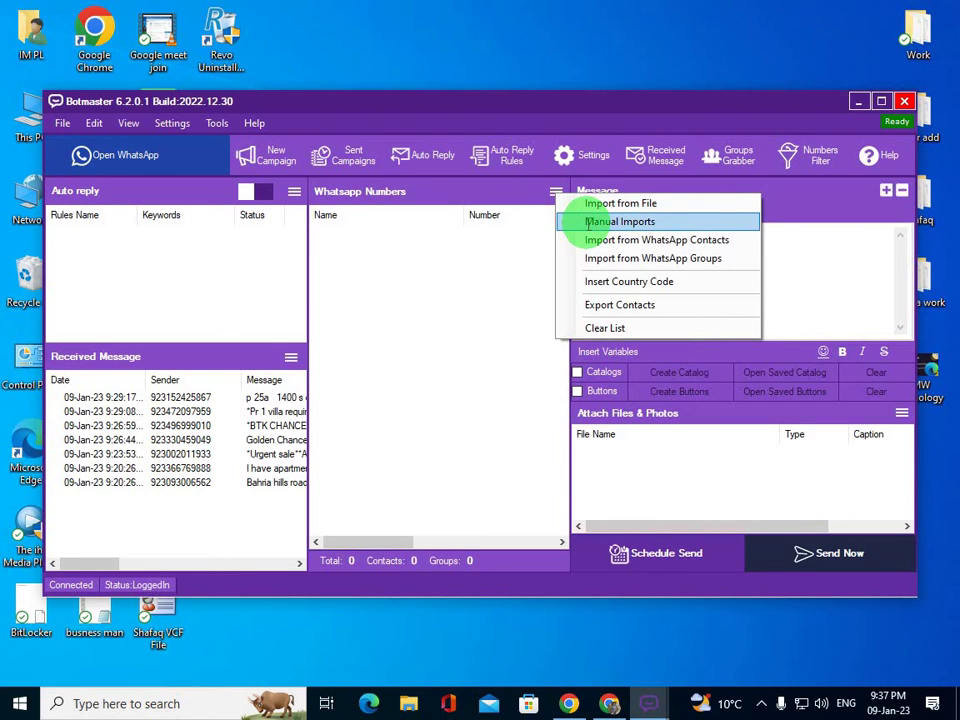
pyautogui.click(591, 222)
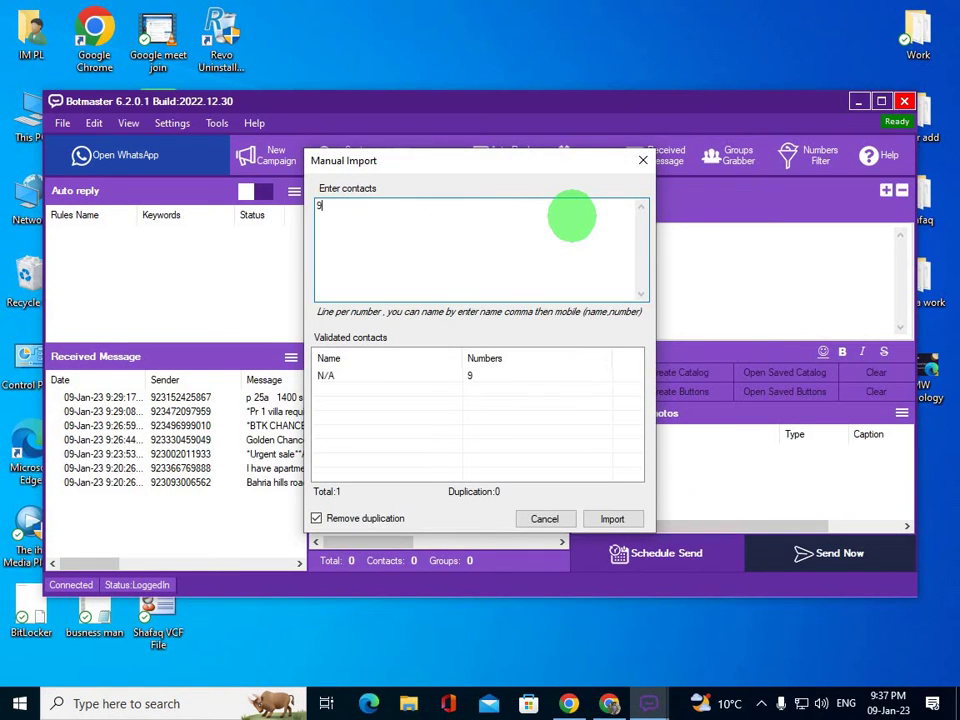
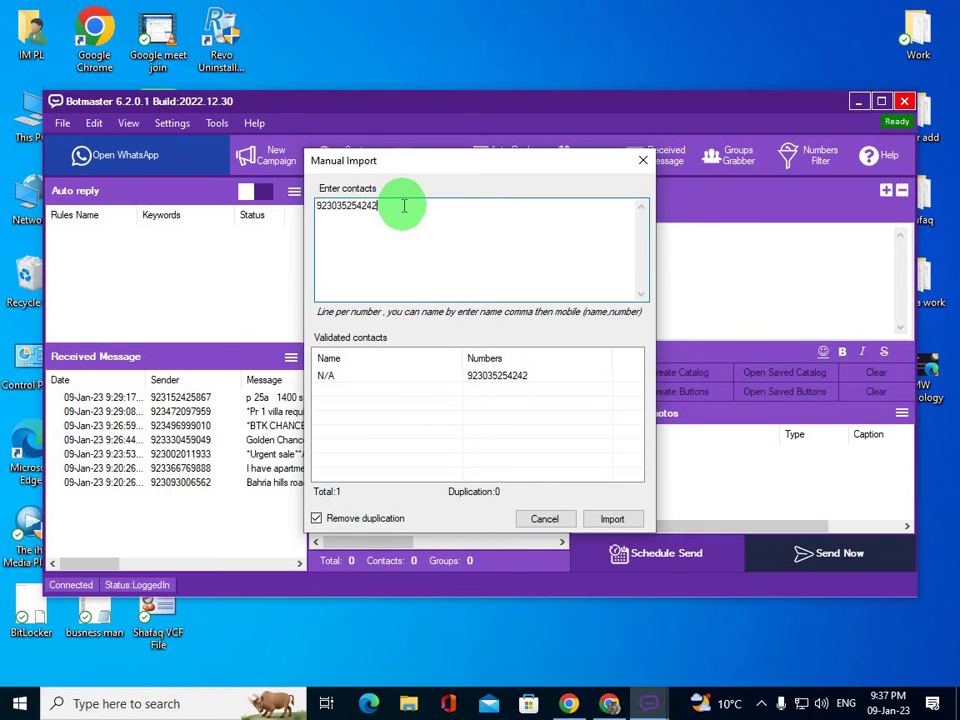
pyautogui.press('Return')
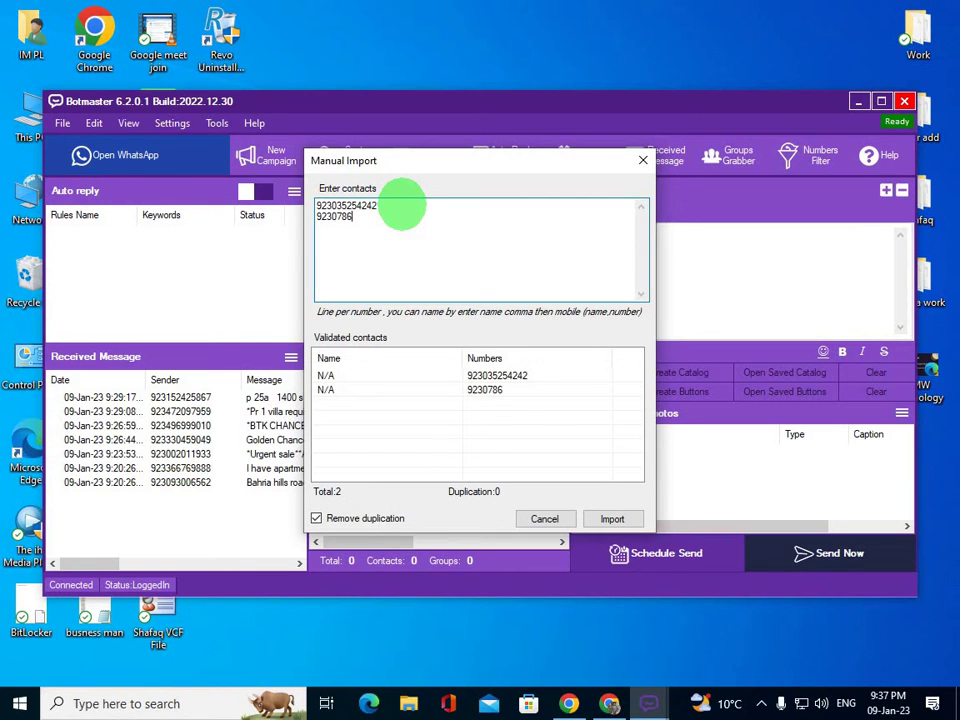
pyautogui.press('Return')
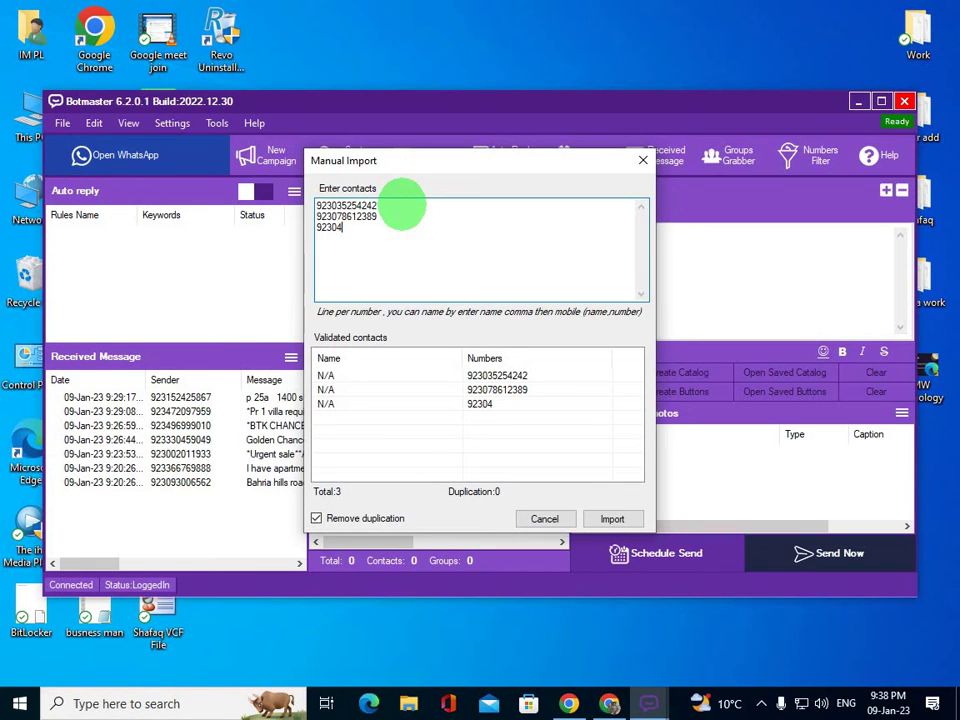
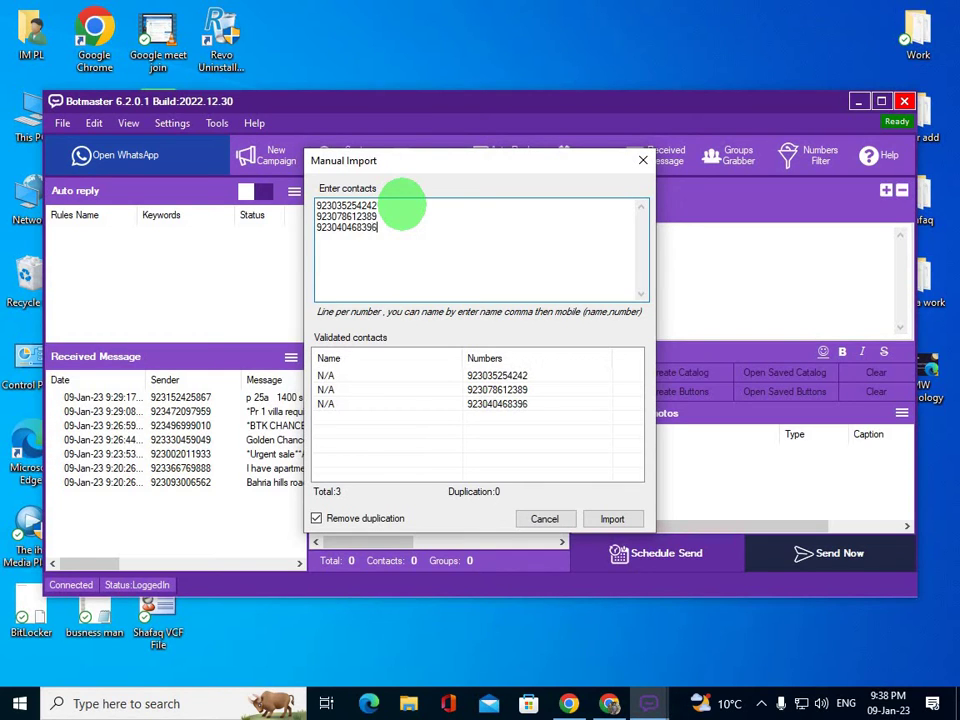
# - Replace the first phone number with a new one and import the three numbers
pyautogui.doubleClick(378, 206)
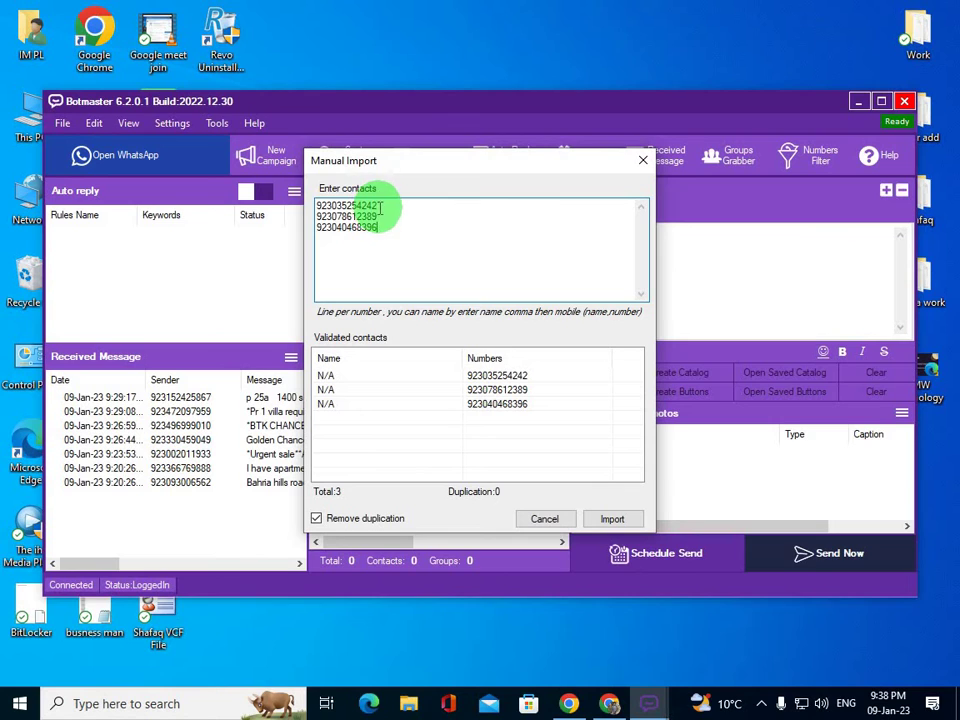
pyautogui.press('BackSpace')
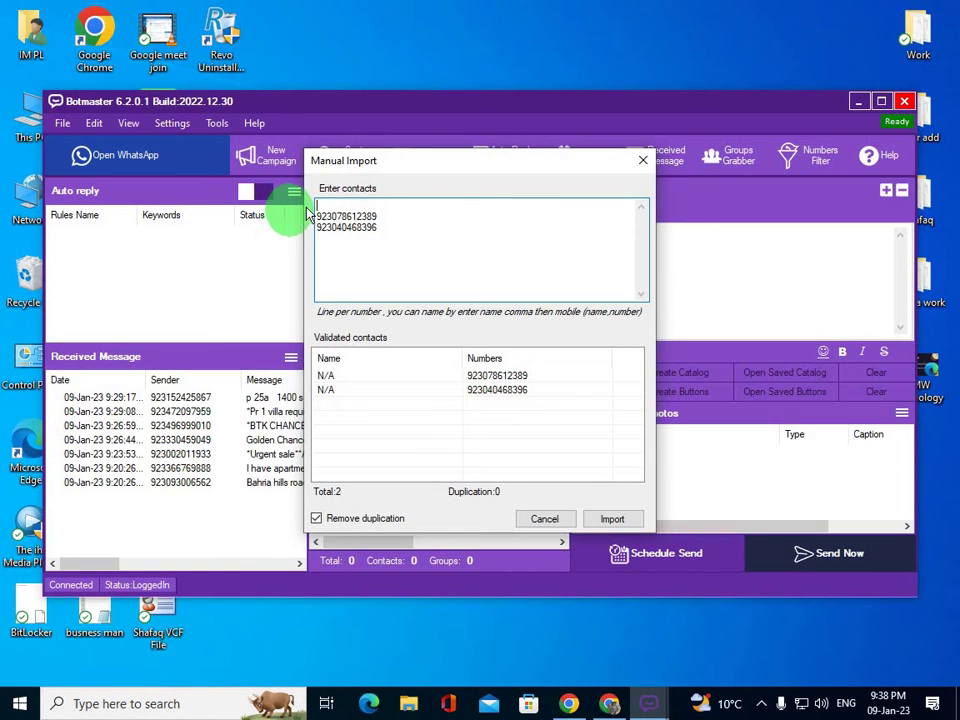
pyautogui.rightClick(320, 205)
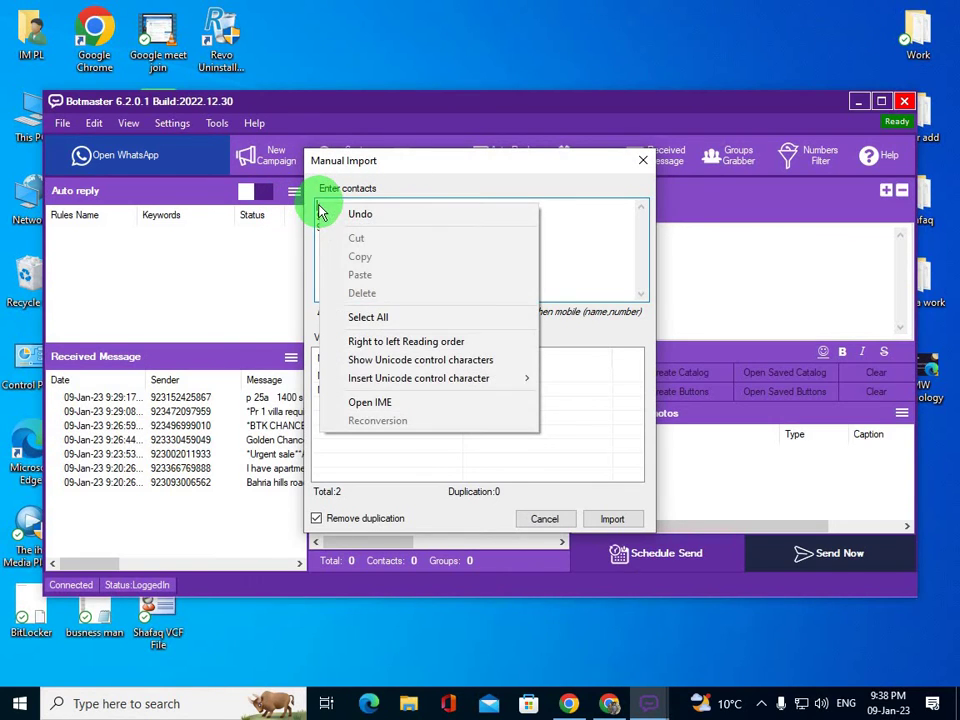
pyautogui.click(316, 302)
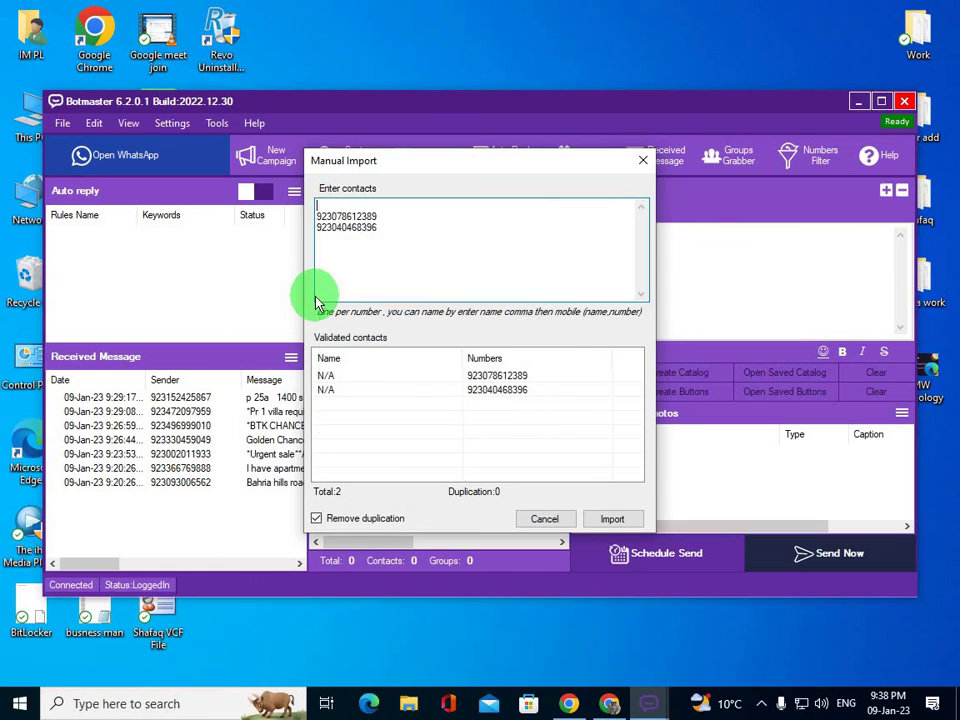
pyautogui.click(316, 216)
pyautogui.press('BackSpace')
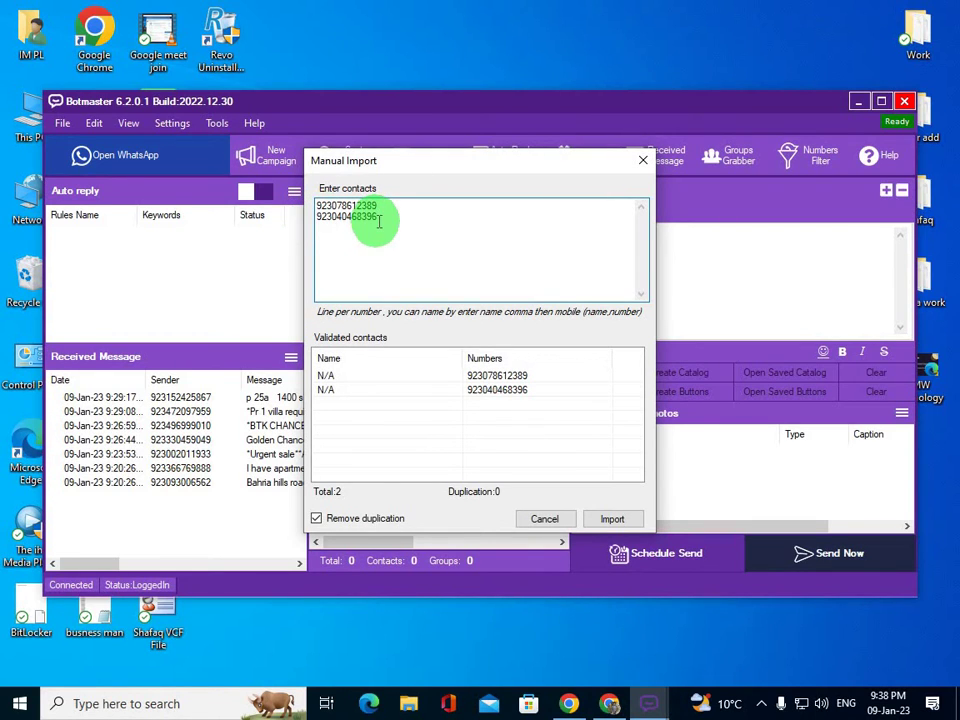
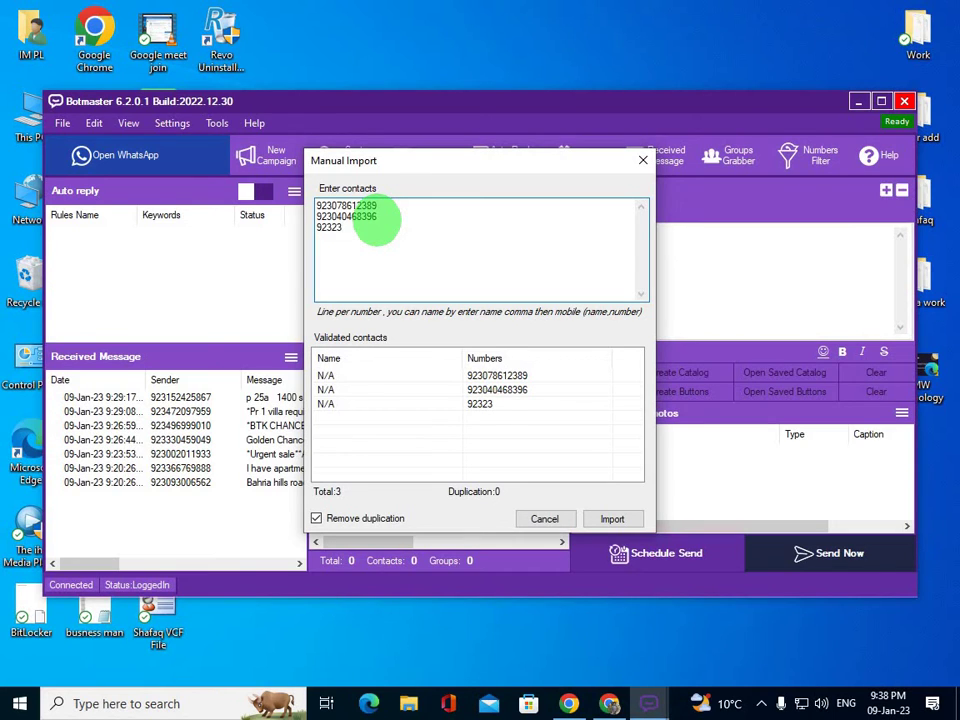
pyautogui.click(617, 519)
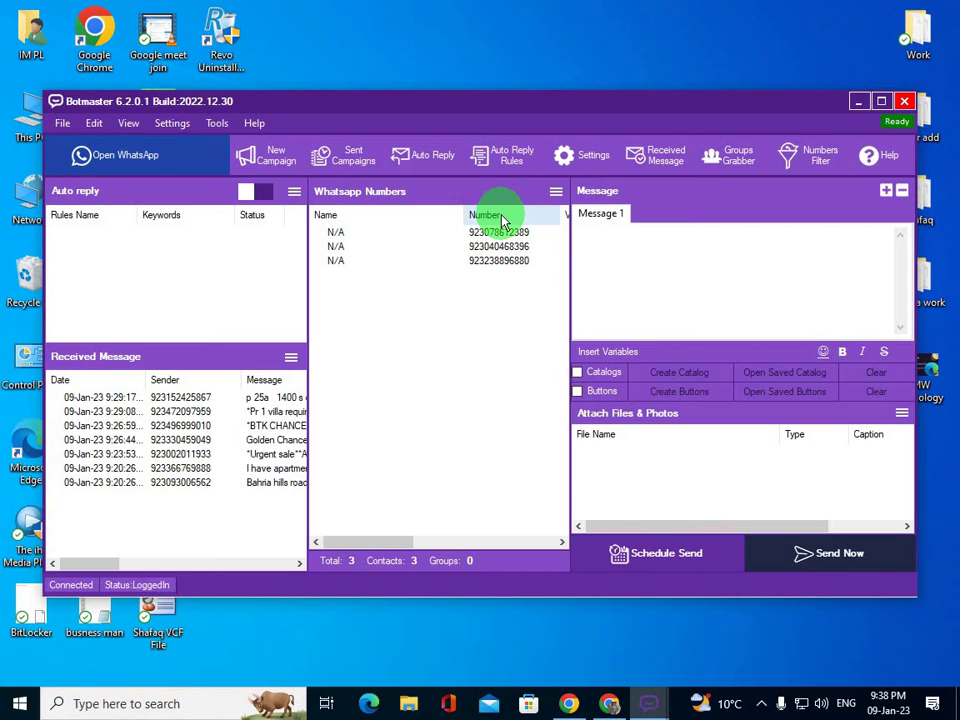
# - Write the message 'Welcome to Digital Marketing Class'
pyautogui.click(619, 244)
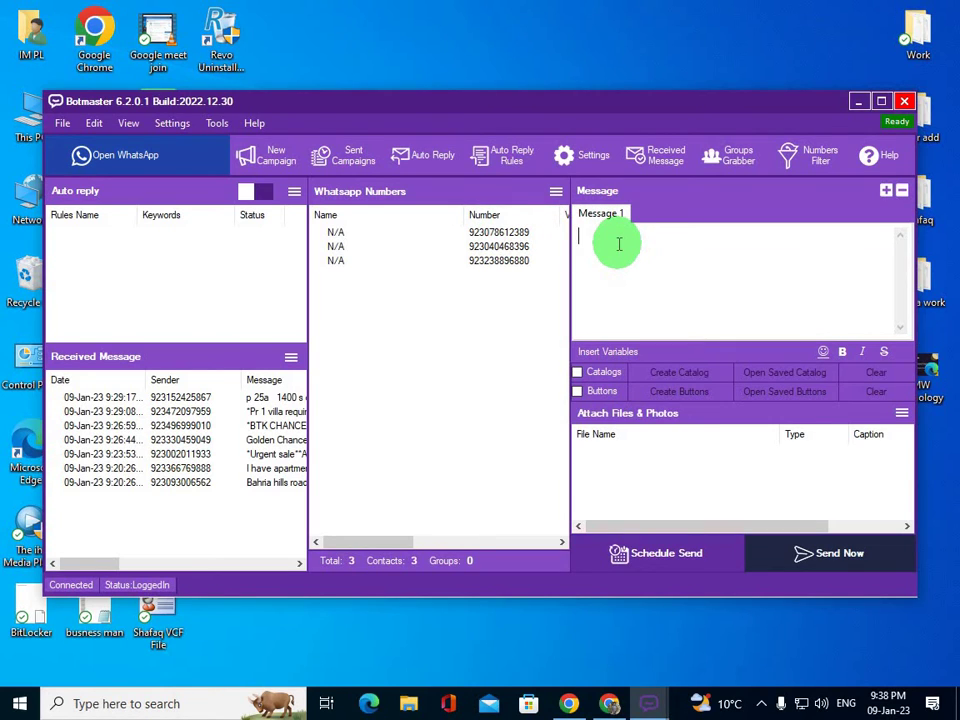
pyautogui.write('Welcome to Dif')
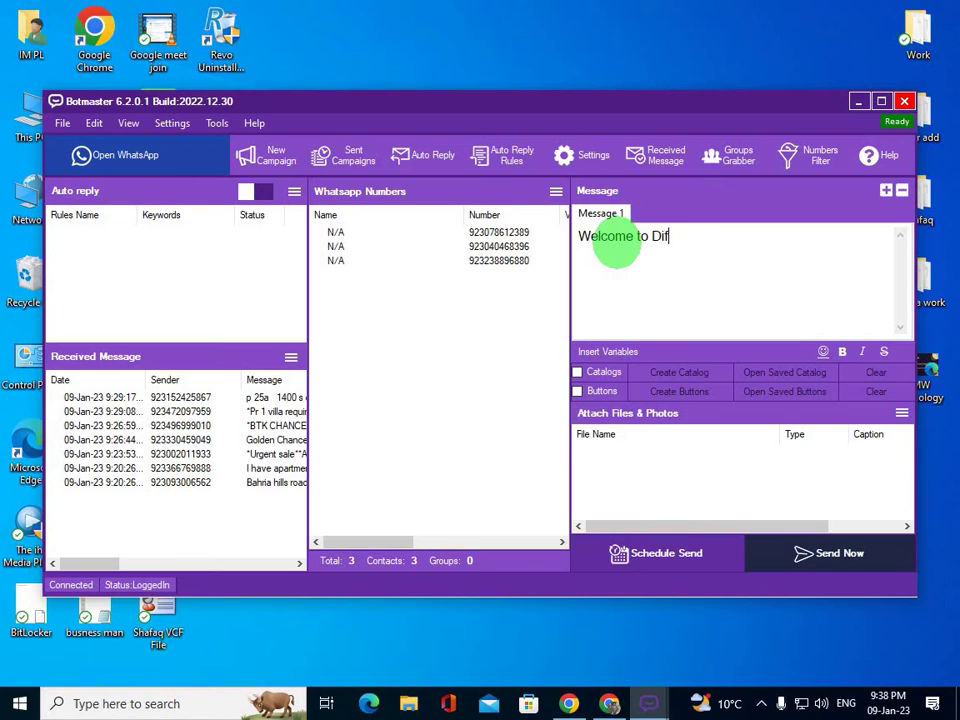
pyautogui.press('BackSpace')
pyautogui.write('gital Marketin')
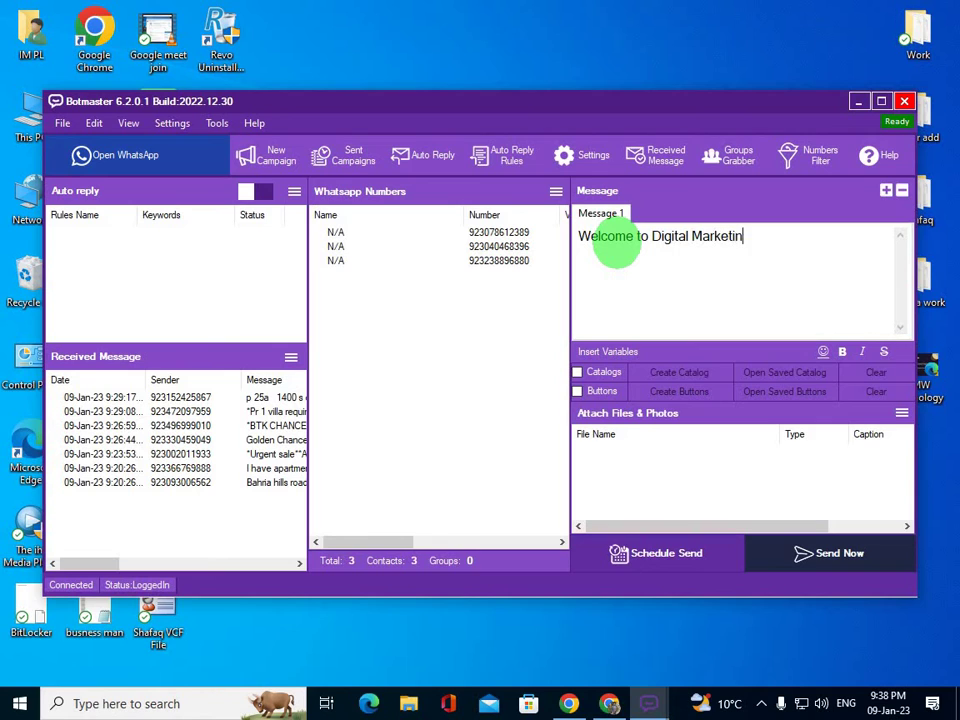
pyautogui.write('g Class')
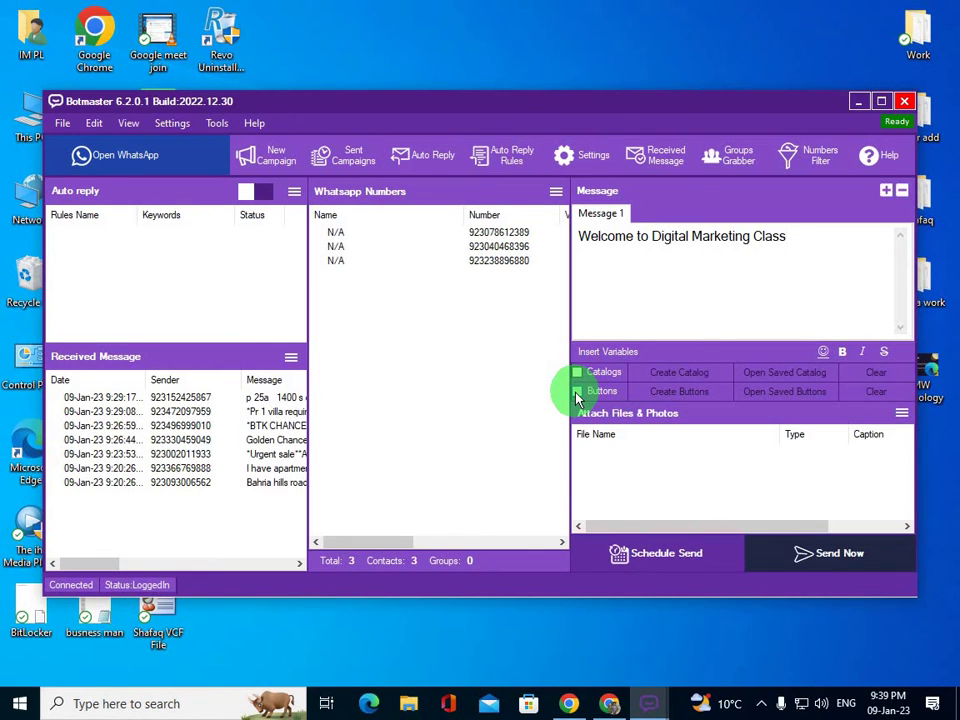
# - Enable Buttons and open the Interactive Buttons Builder, moving it up
pyautogui.click(577, 393)
pyautogui.click(698, 400)
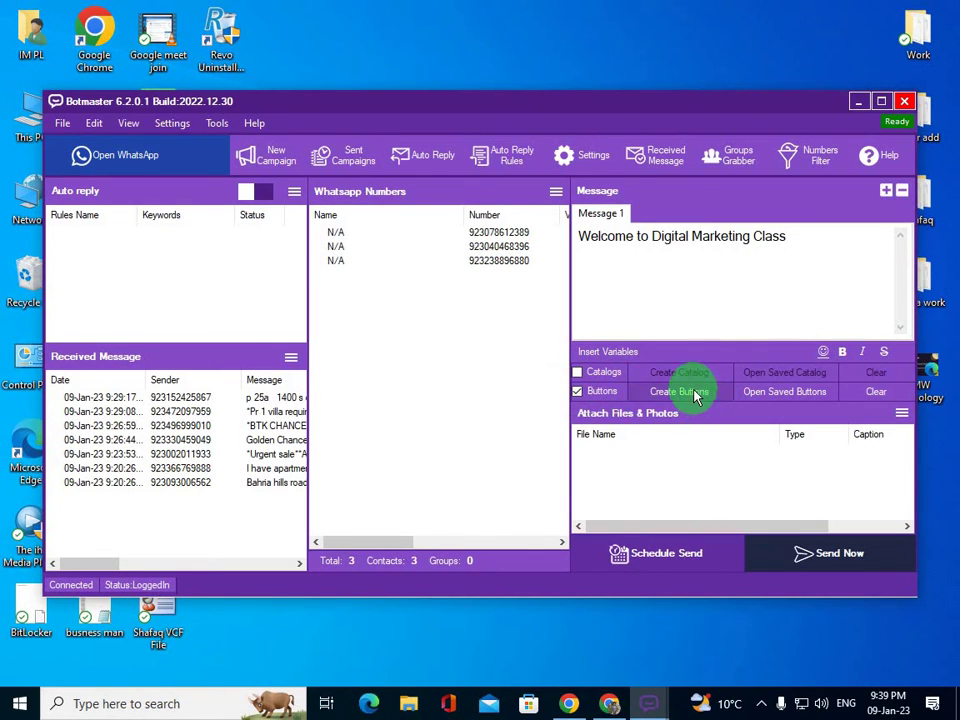
pyautogui.moveTo(613, 250); pyautogui.dragTo(630, 185)
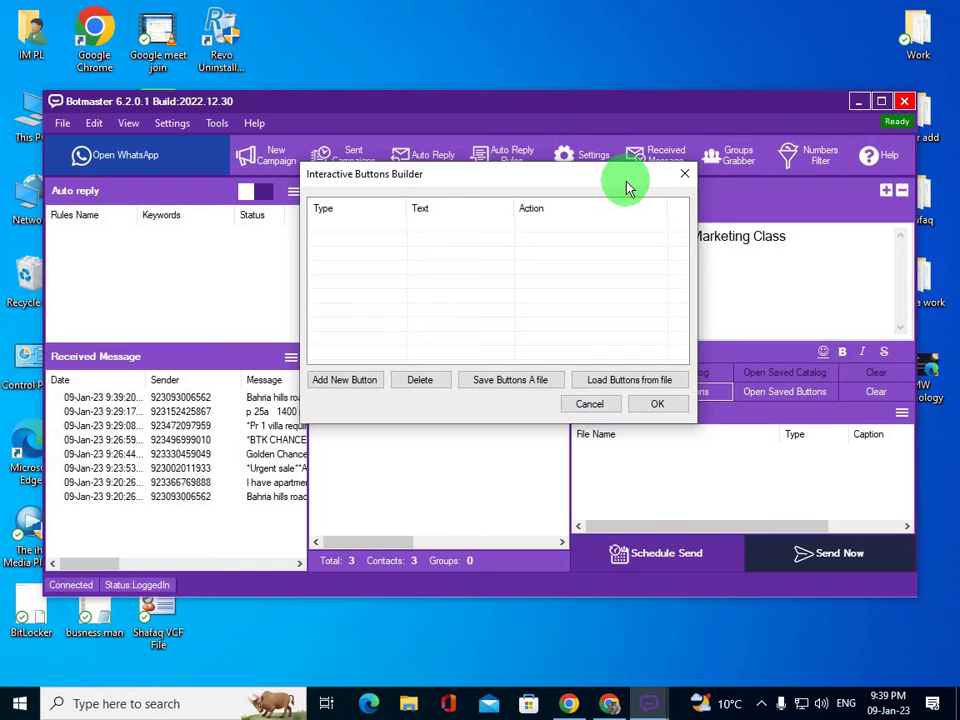
# - Add a new button and set its type to Phone
pyautogui.click(341, 389)
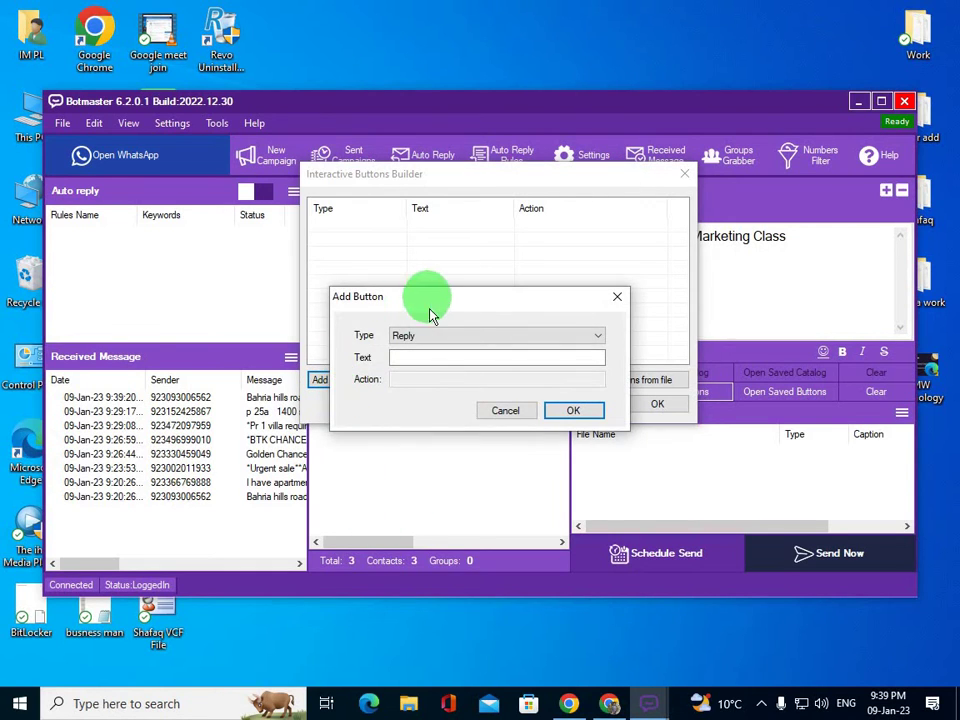
pyautogui.moveTo(428, 298); pyautogui.dragTo(405, 252)
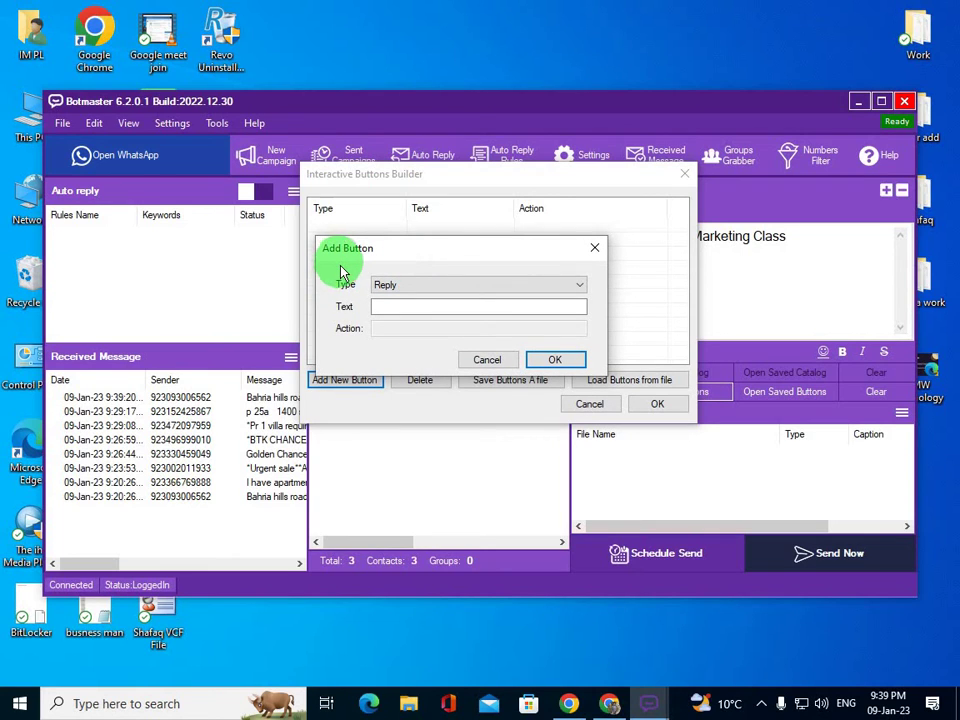
pyautogui.click(392, 286)
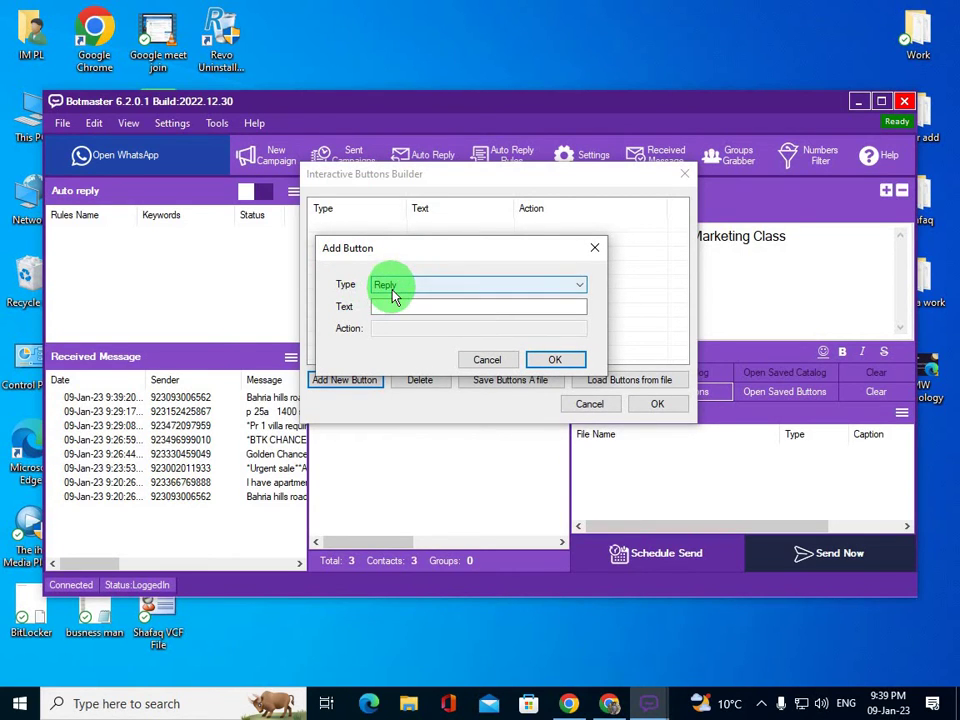
pyautogui.click(385, 309)
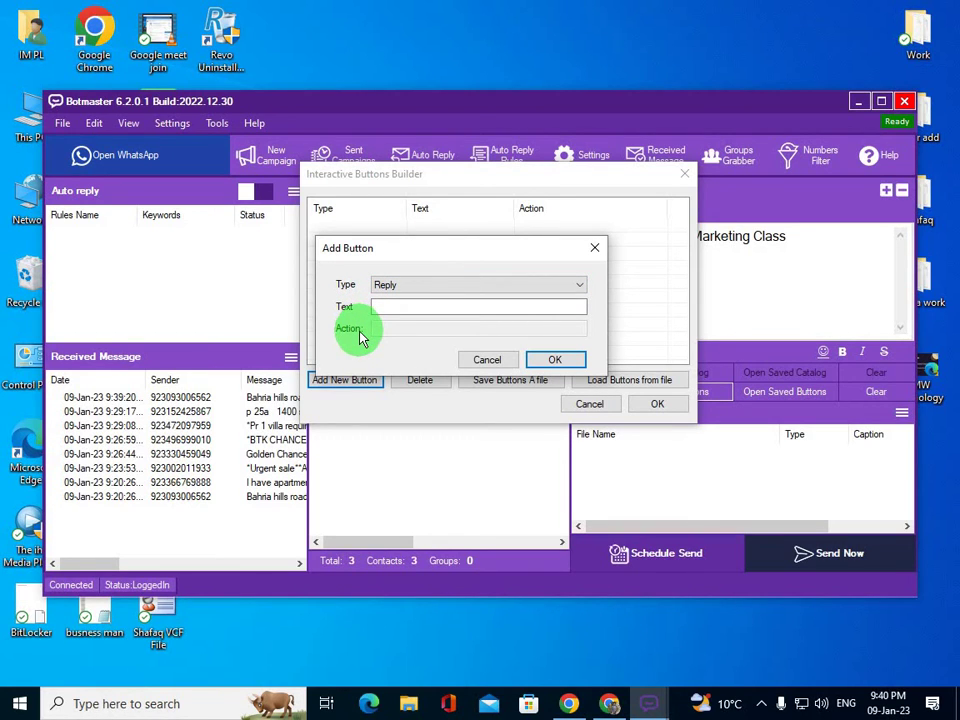
pyautogui.click(432, 287)
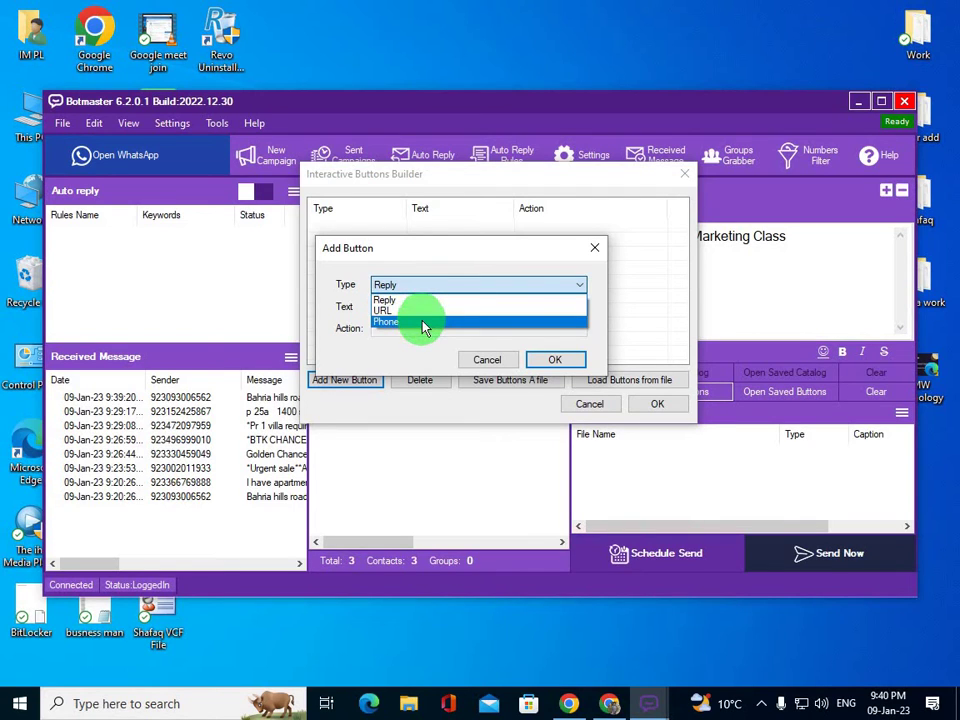
pyautogui.click(423, 322)
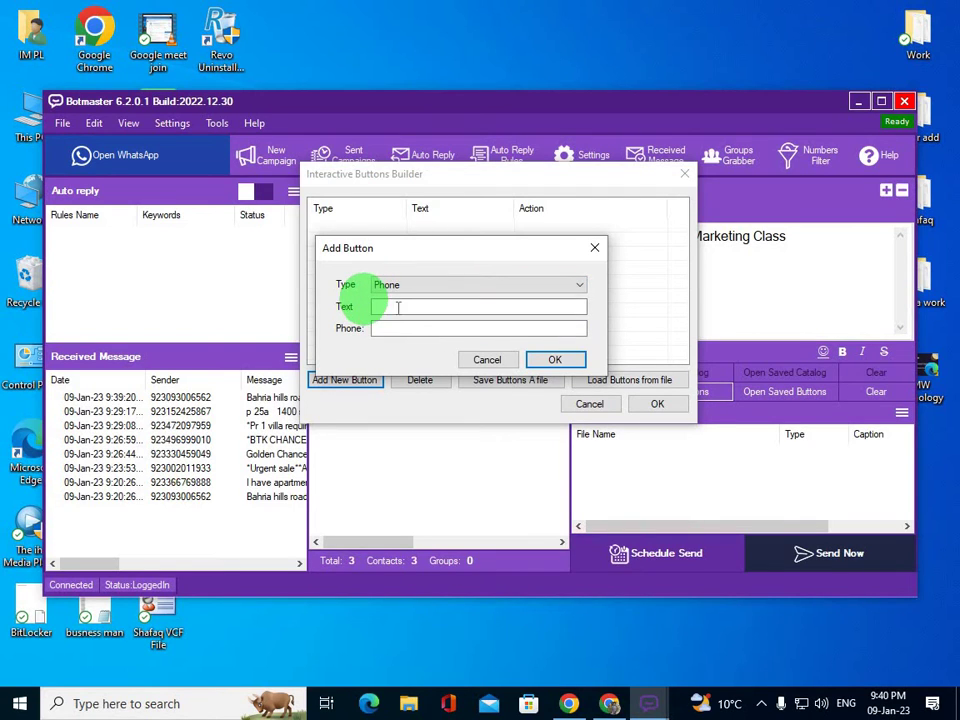
# - Label it 'for more information call on this number', enter its phone number, and add it
pyautogui.click(399, 307)
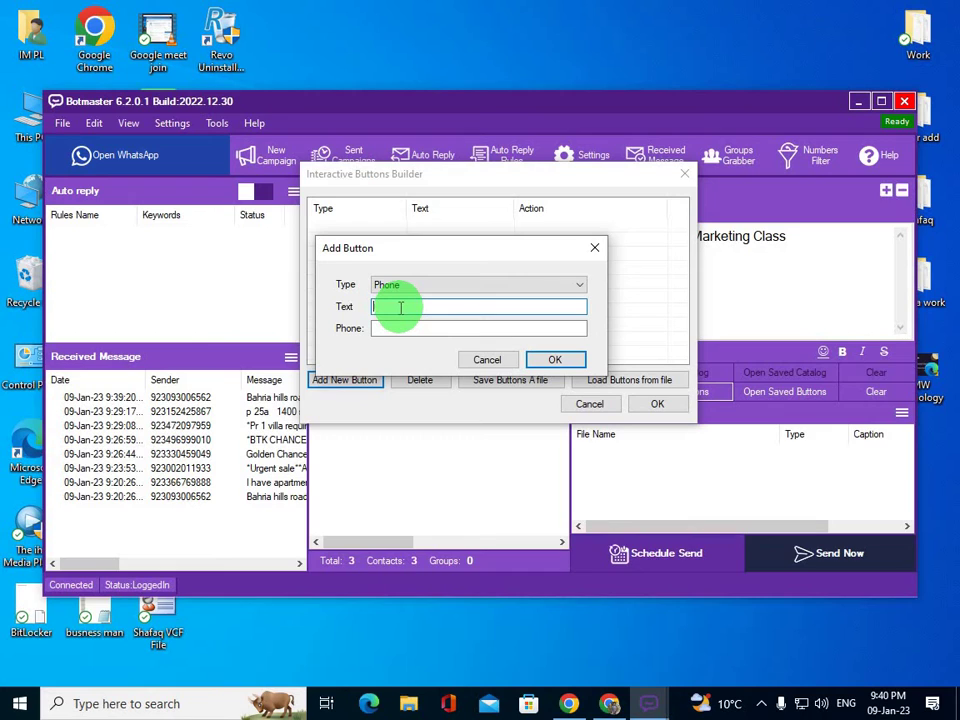
pyautogui.write('for more information call on th')
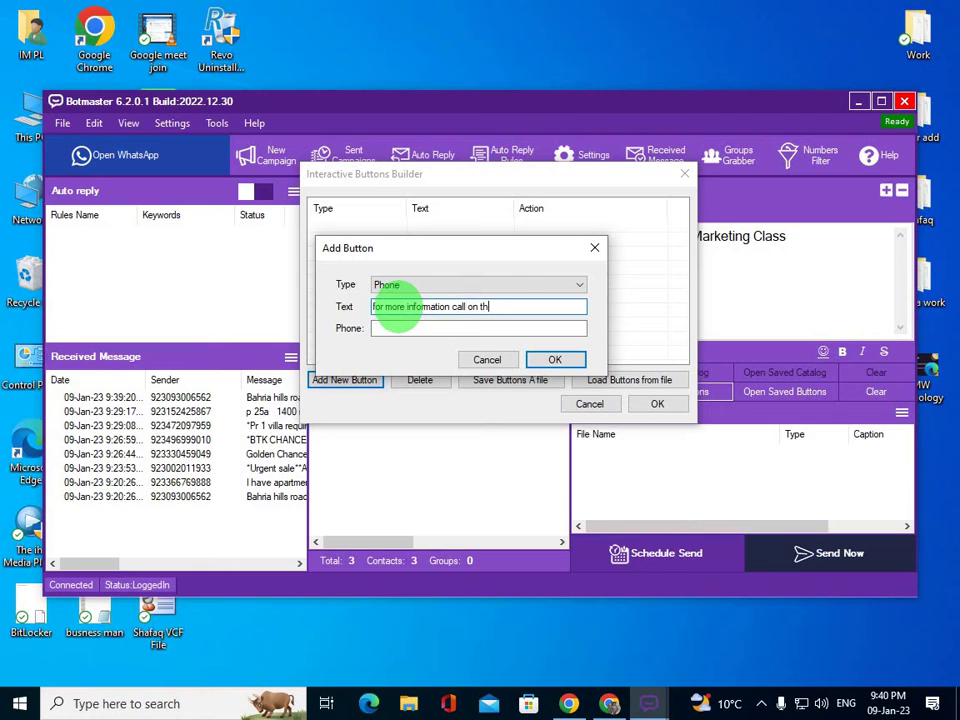
pyautogui.write('is number')
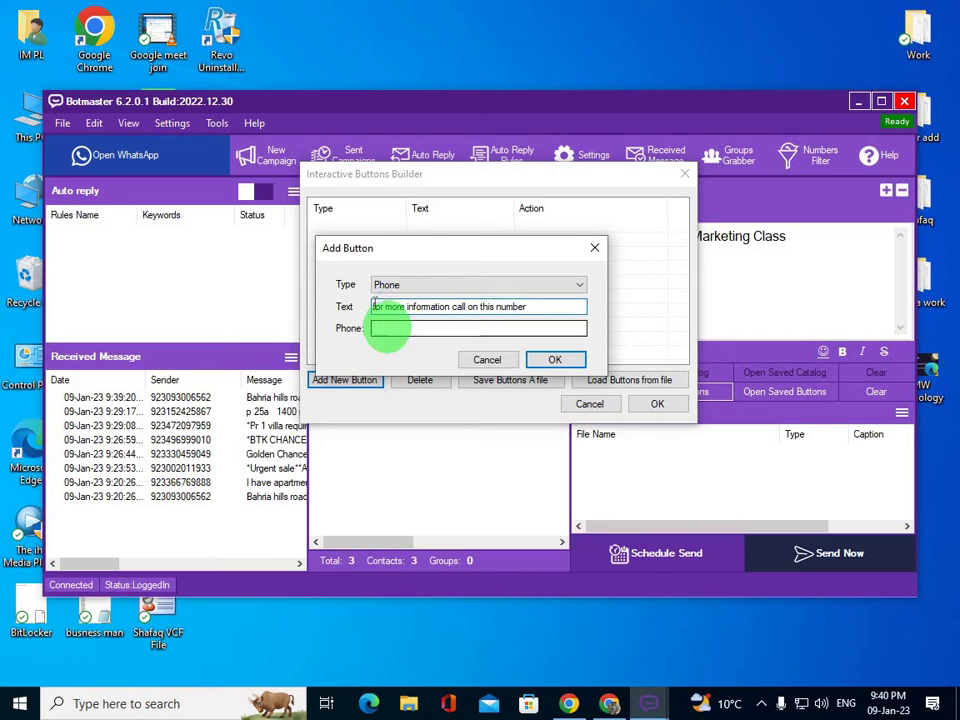
pyautogui.click(499, 328)
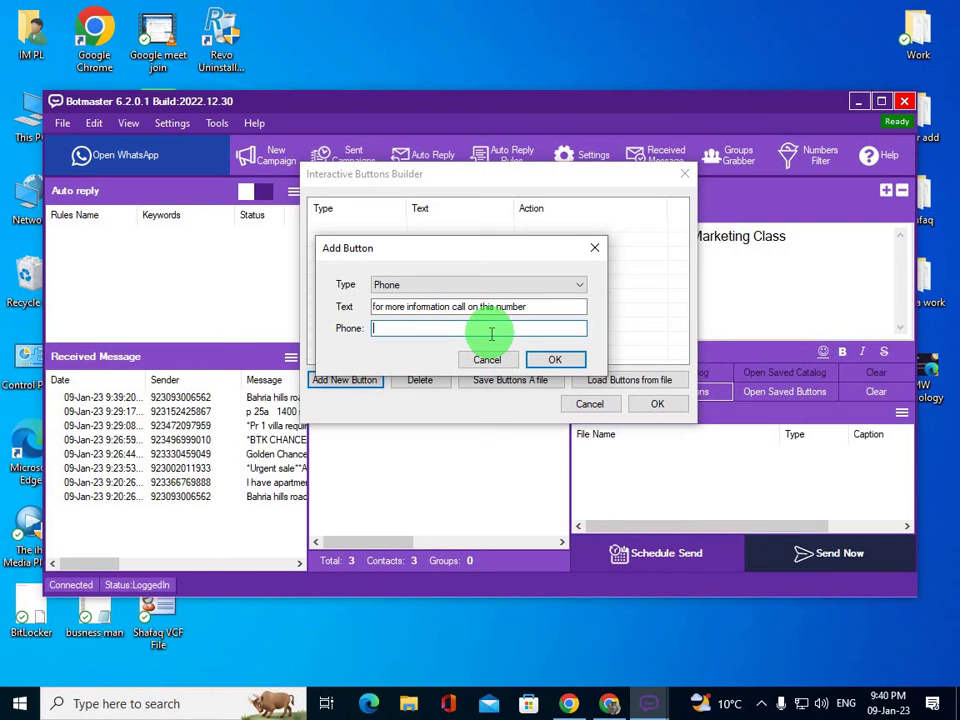
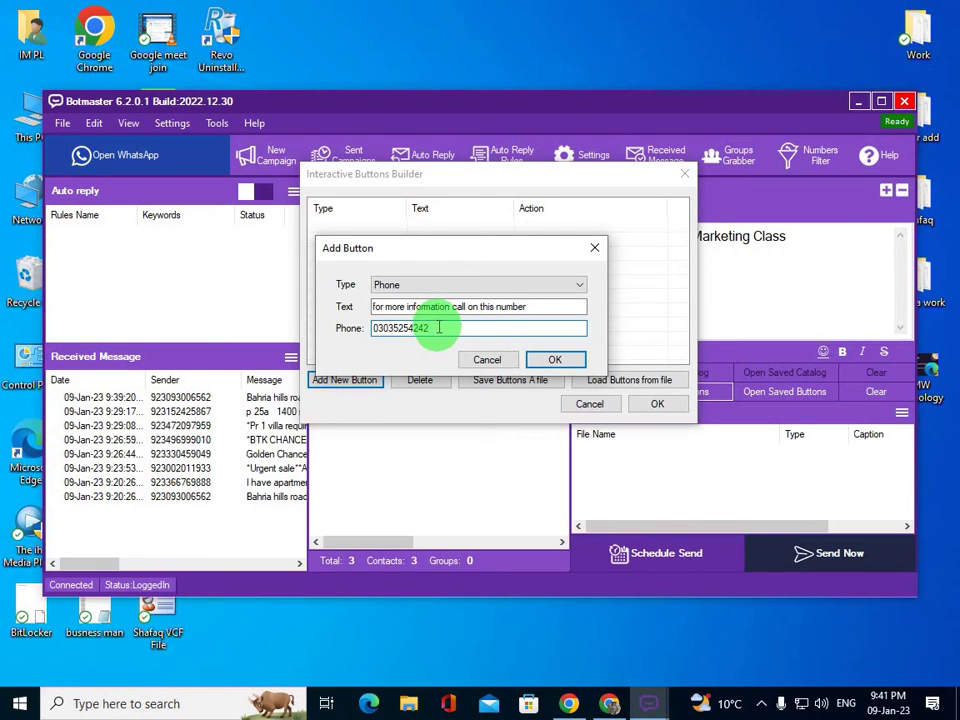
pyautogui.moveTo(430, 327); pyautogui.dragTo(343, 327)
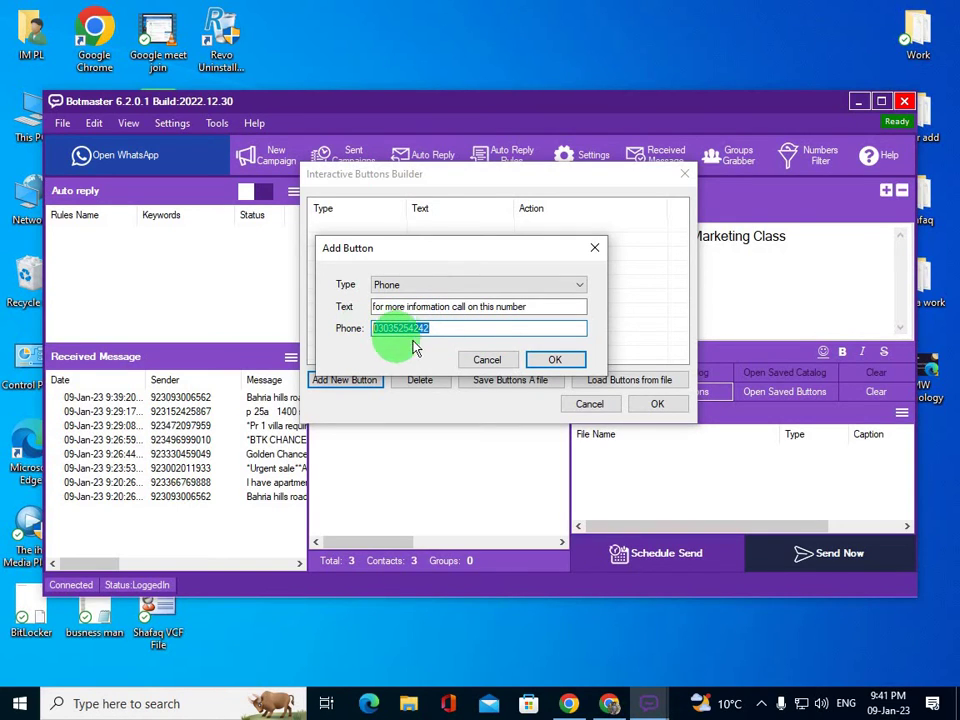
pyautogui.click(551, 359)
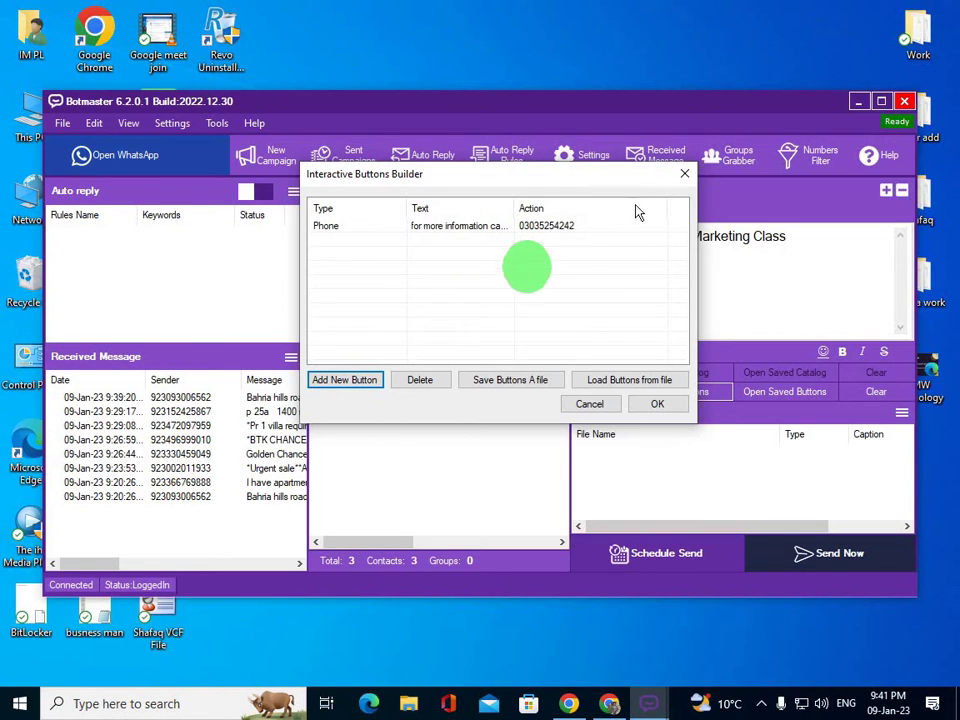
pyautogui.click(686, 177)
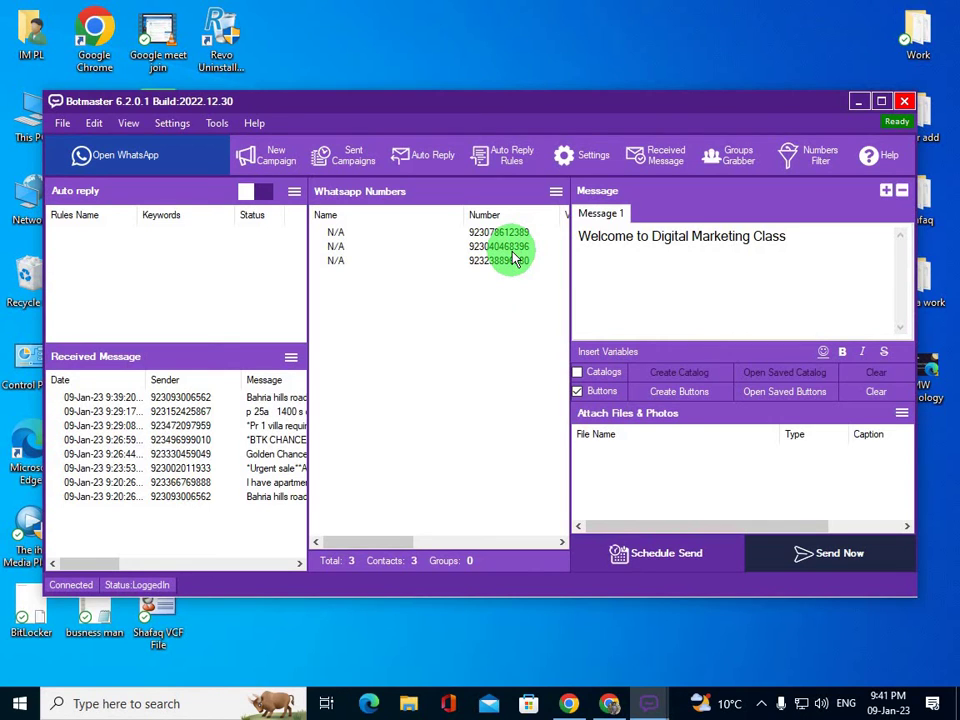
pyautogui.click(678, 394)
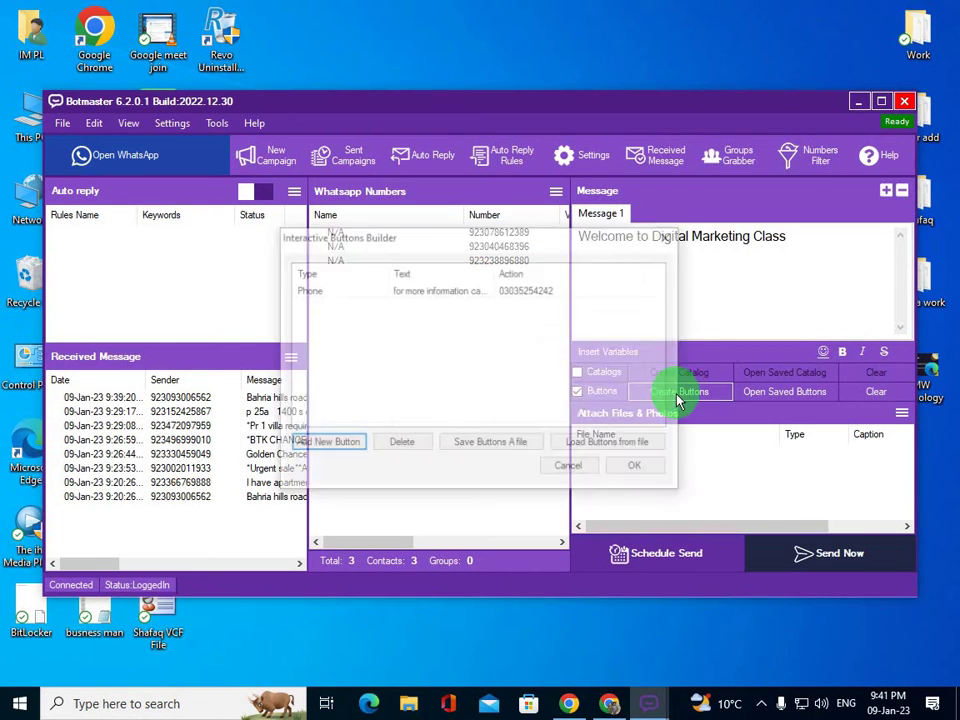
# - Remove the existing phone button and start a new Phone-type button
pyautogui.click(533, 294)
pyautogui.click(398, 444)
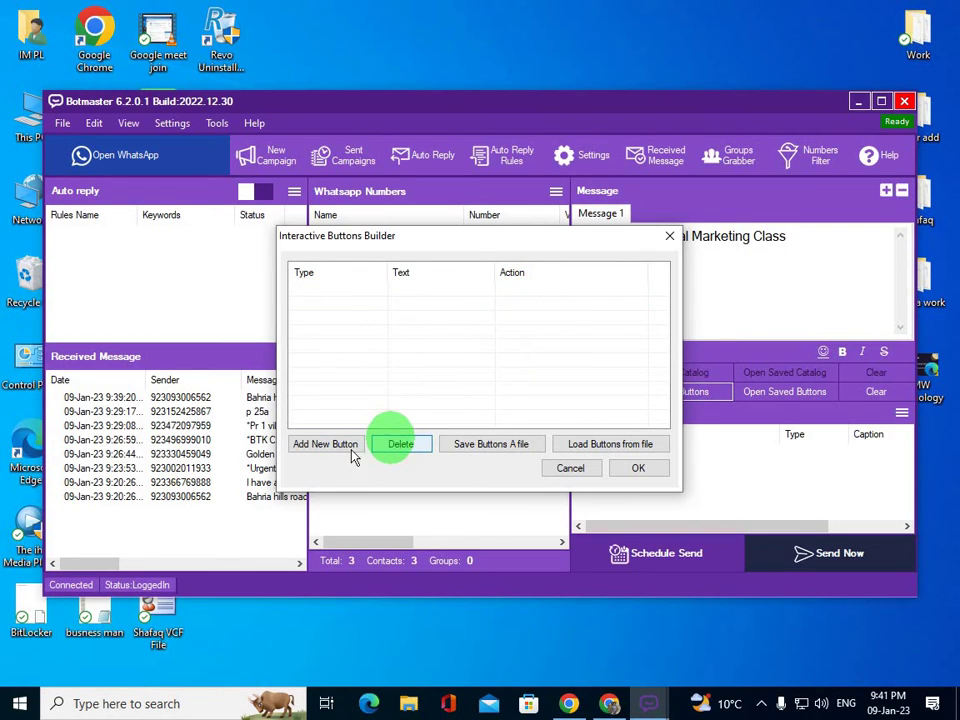
pyautogui.click(308, 444)
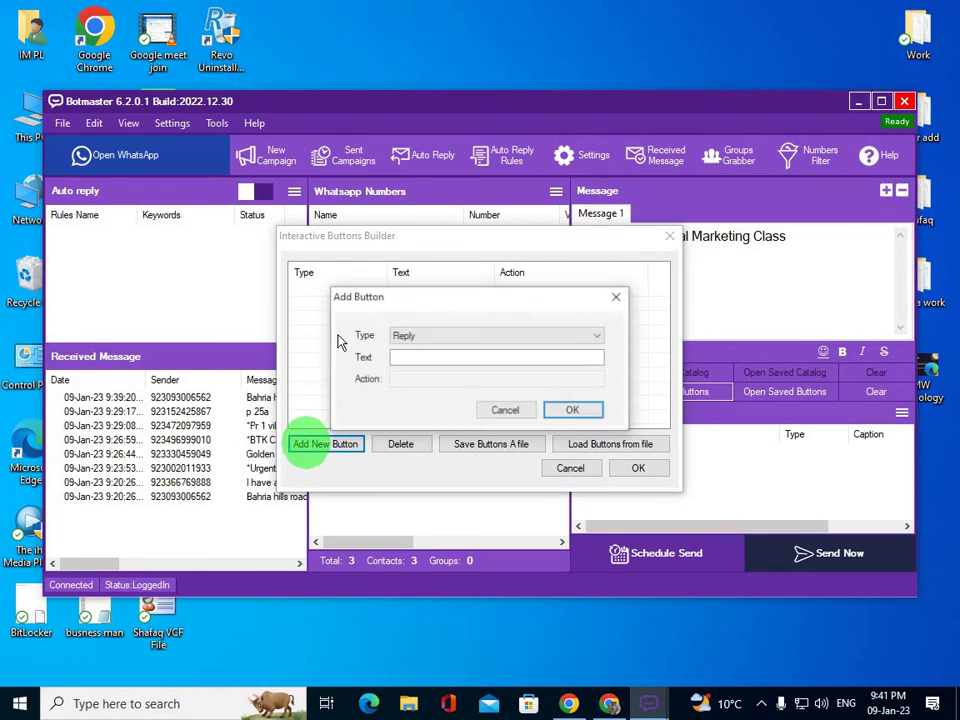
pyautogui.click(440, 337)
pyautogui.click(440, 374)
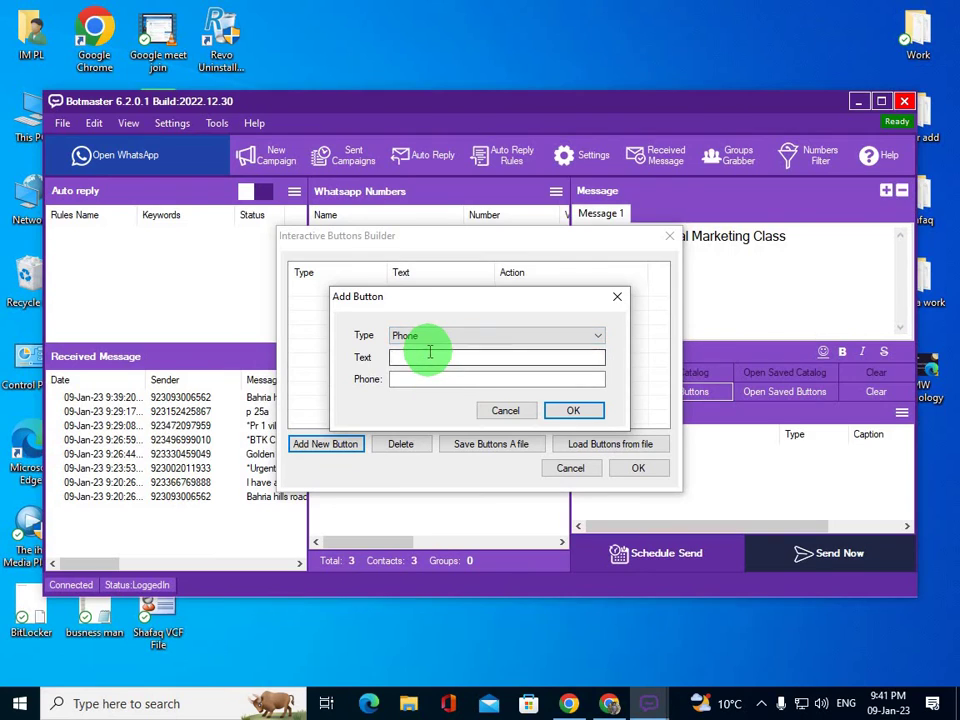
# - Label the phone button 'contact us', enter its phone number, and add it to the list
pyautogui.click(430, 356)
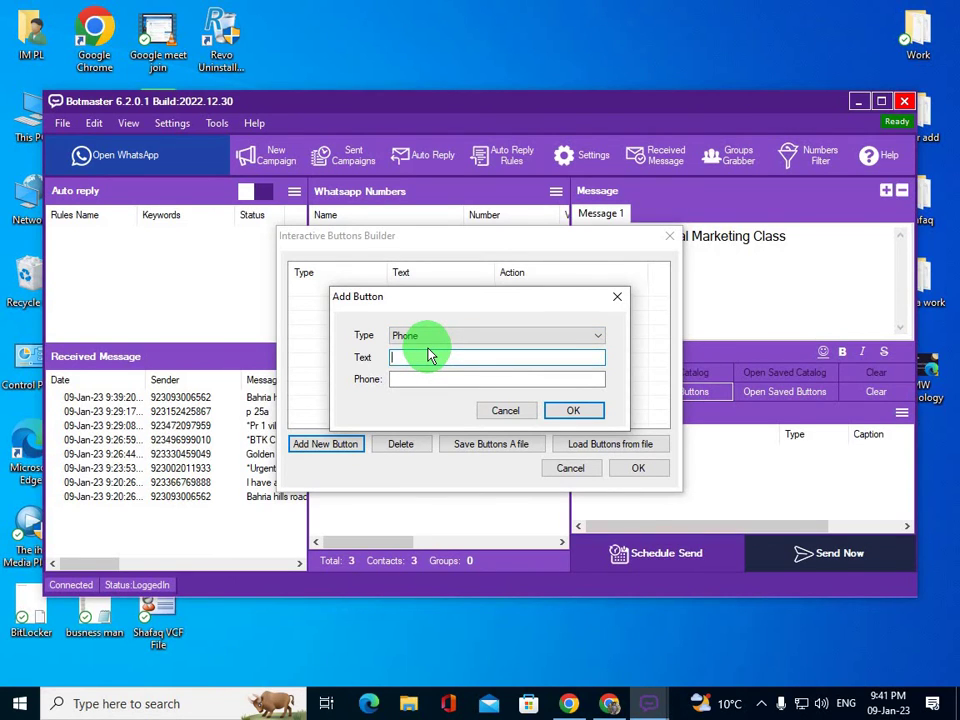
pyautogui.write('contact us')
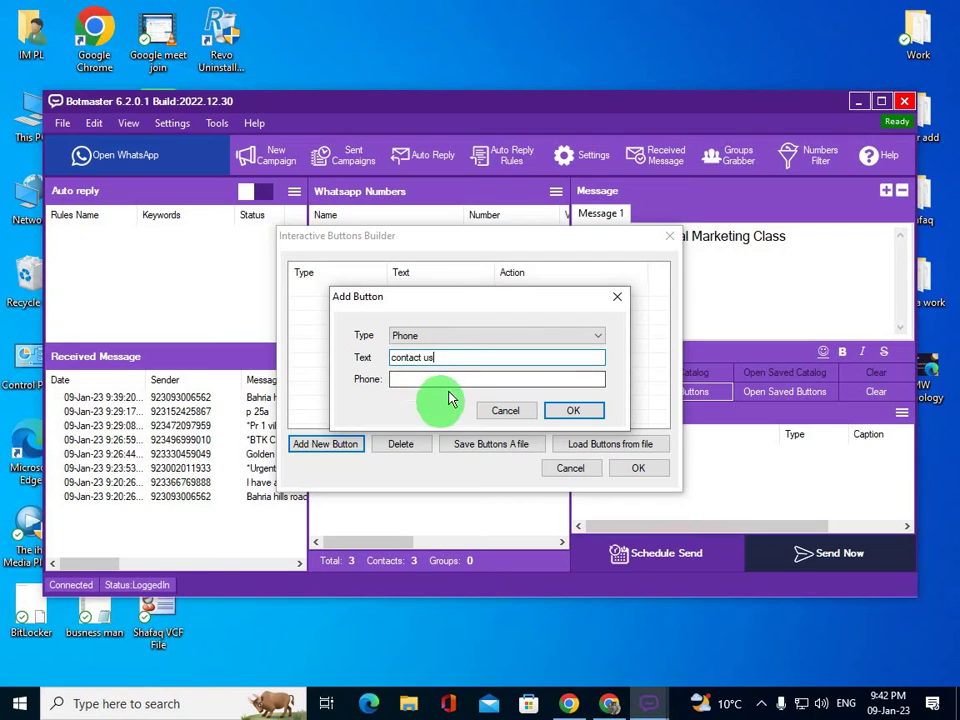
pyautogui.click(456, 380)
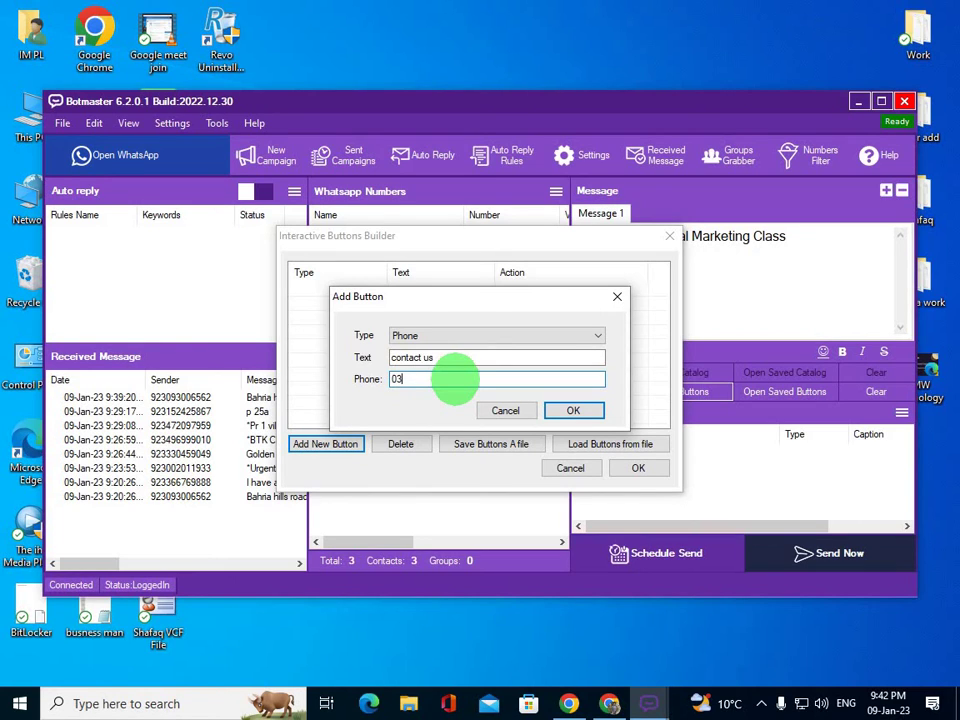
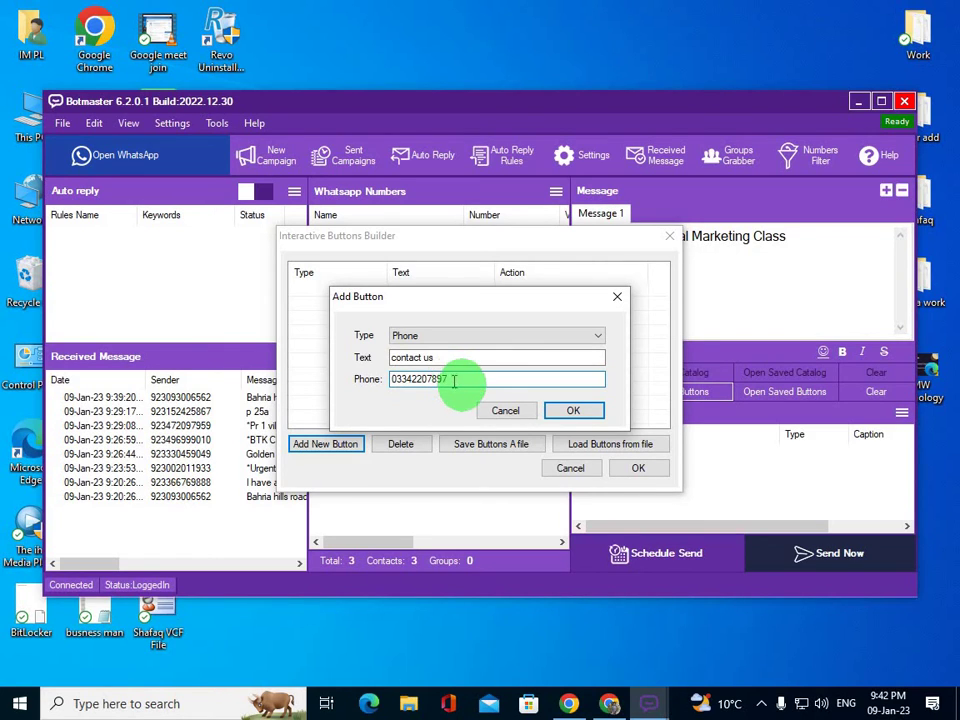
pyautogui.moveTo(447, 379); pyautogui.dragTo(365, 390)
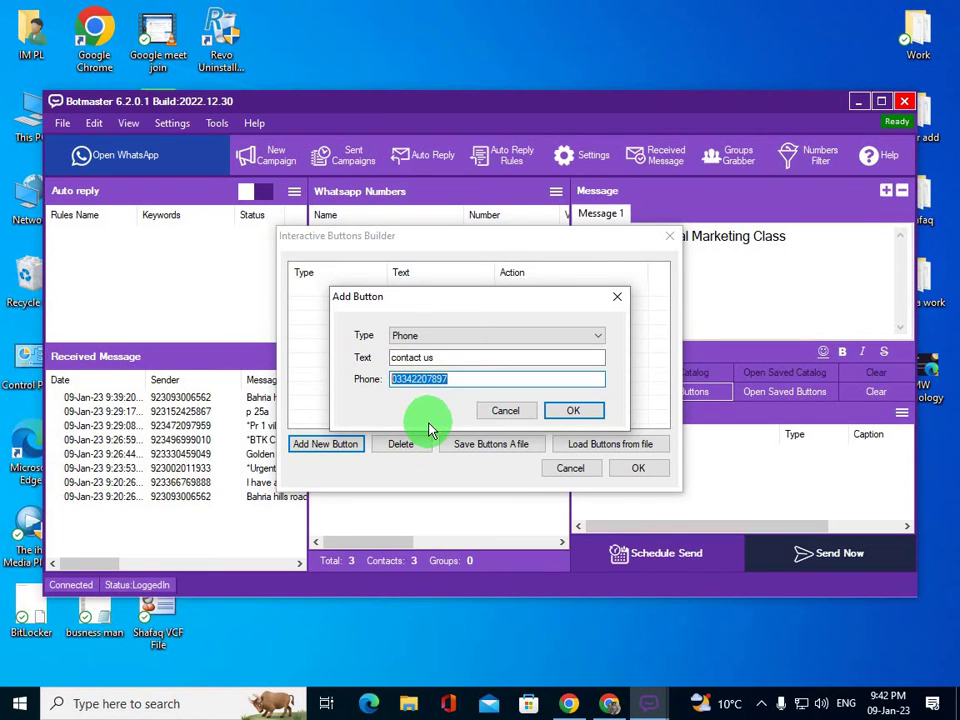
pyautogui.click(573, 412)
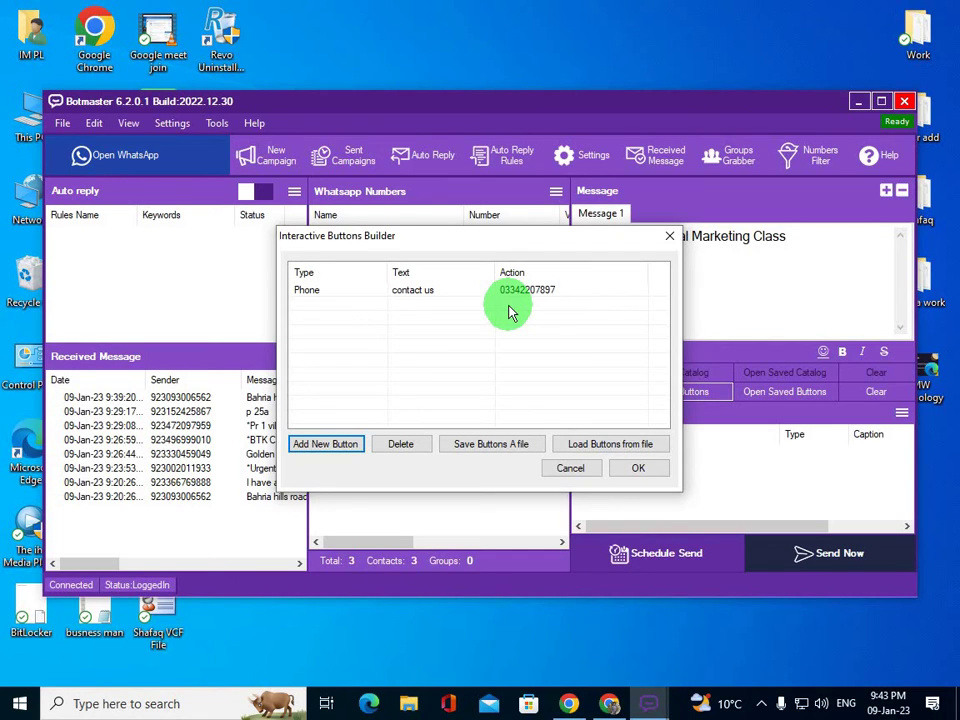
pyautogui.click(336, 446)
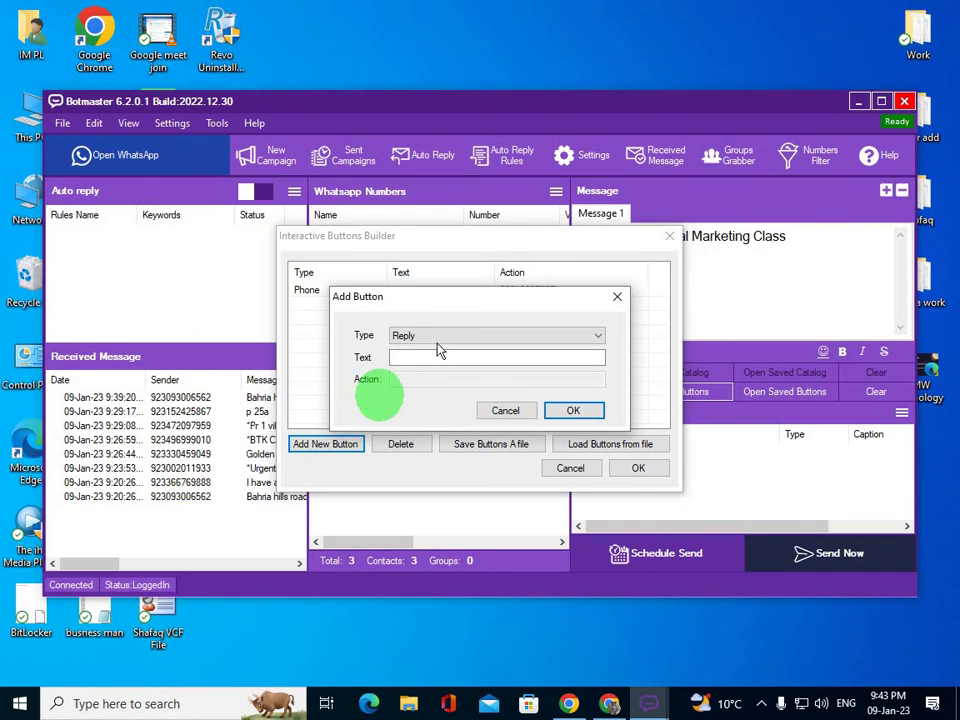
# - Make the new button a URL type labelled 'for whatsapp contact'
pyautogui.click(438, 341)
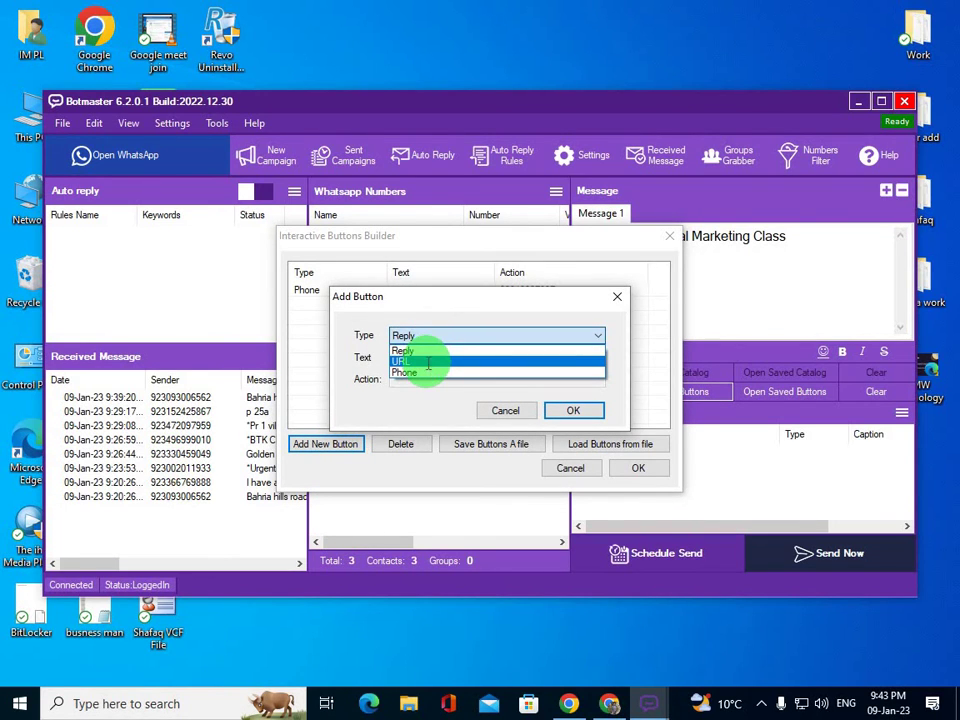
pyautogui.click(428, 362)
pyautogui.click(416, 356)
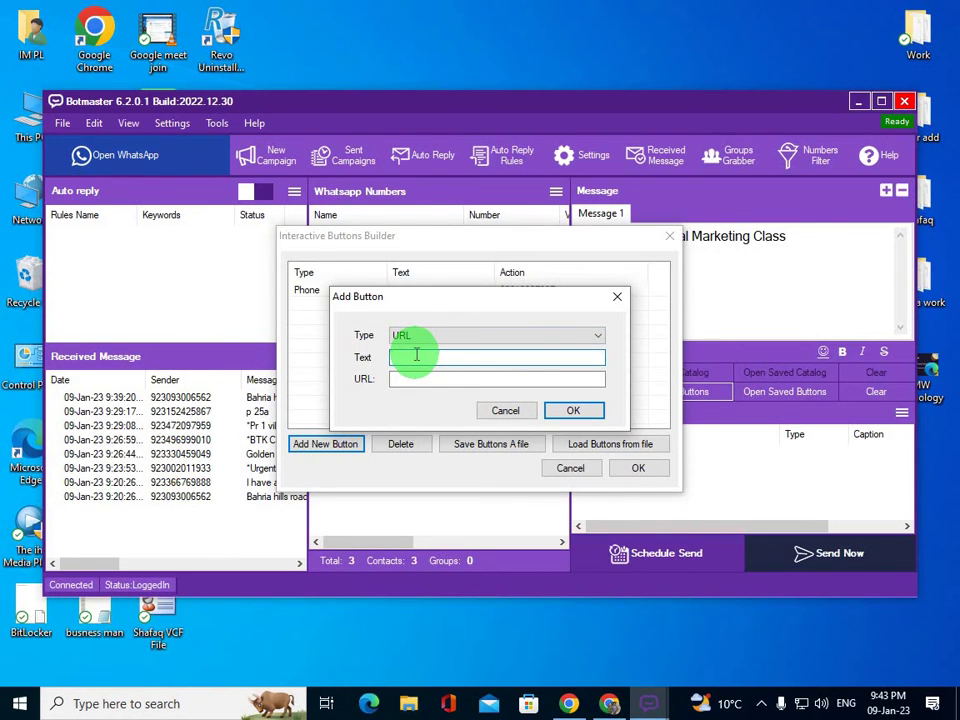
pyautogui.write('for whatsapp contact')
pyautogui.click(414, 380)
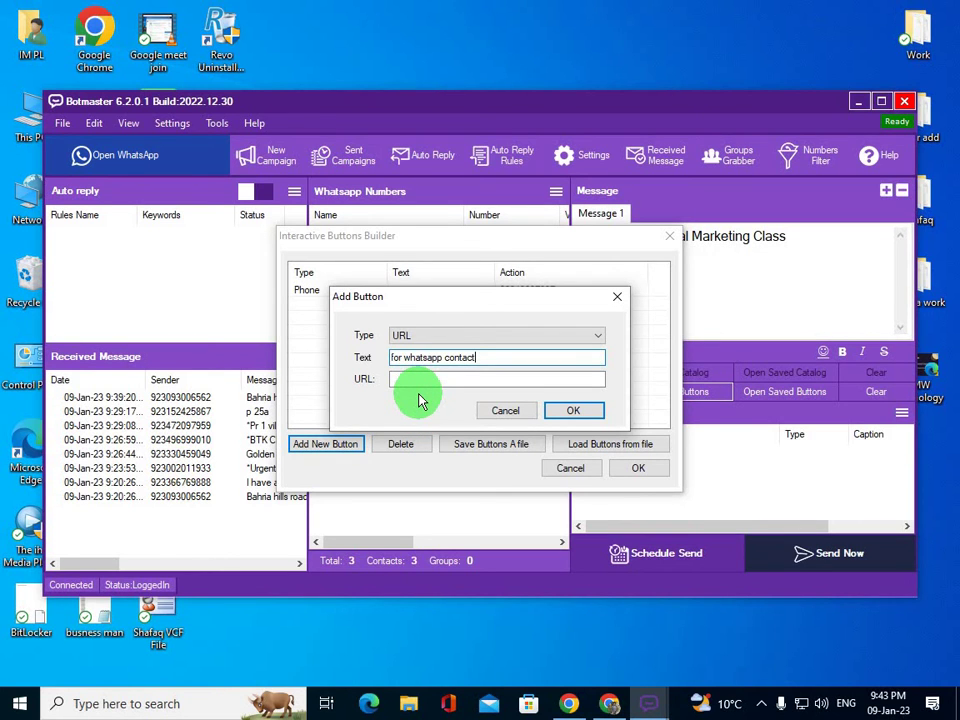
# - Open wa.link in a new Chrome tab
pyautogui.click(610, 700)
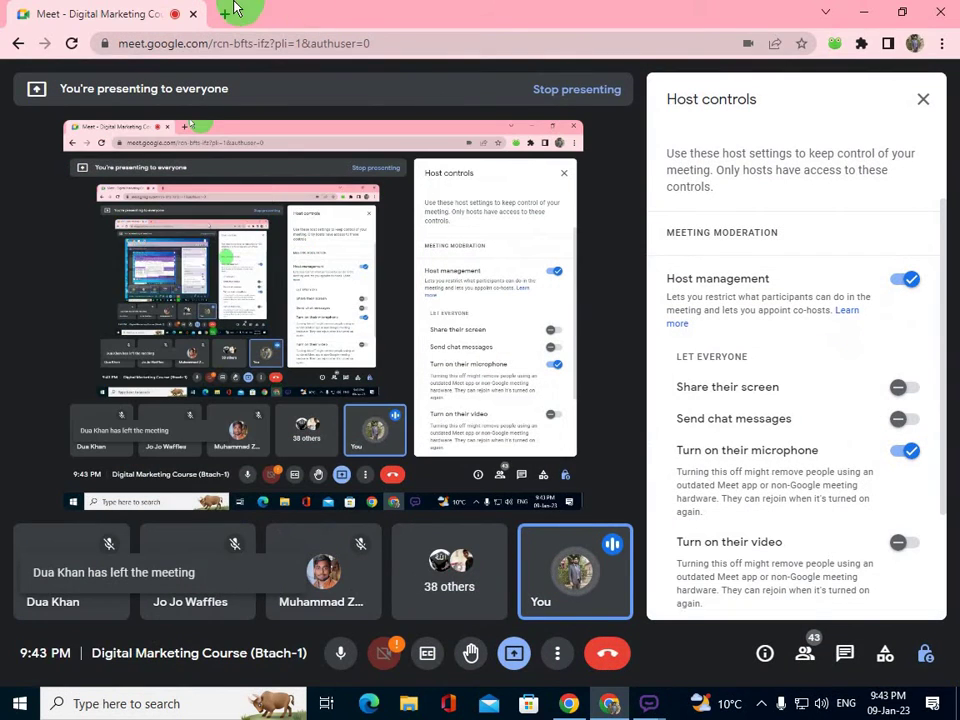
pyautogui.click(228, 13)
pyautogui.write('wa')
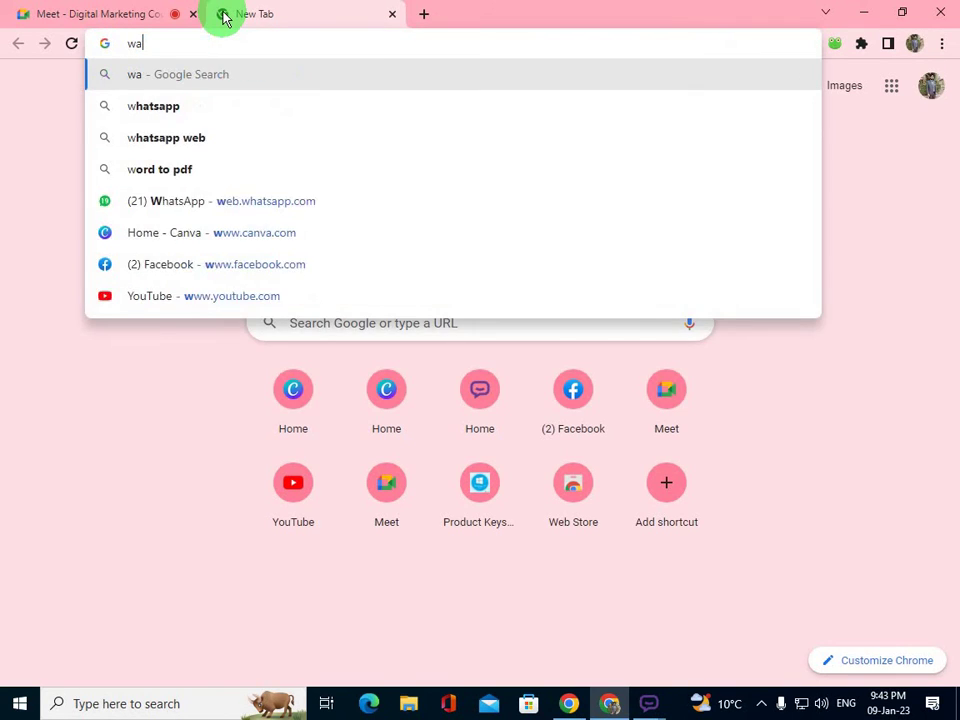
pyautogui.write('.l')
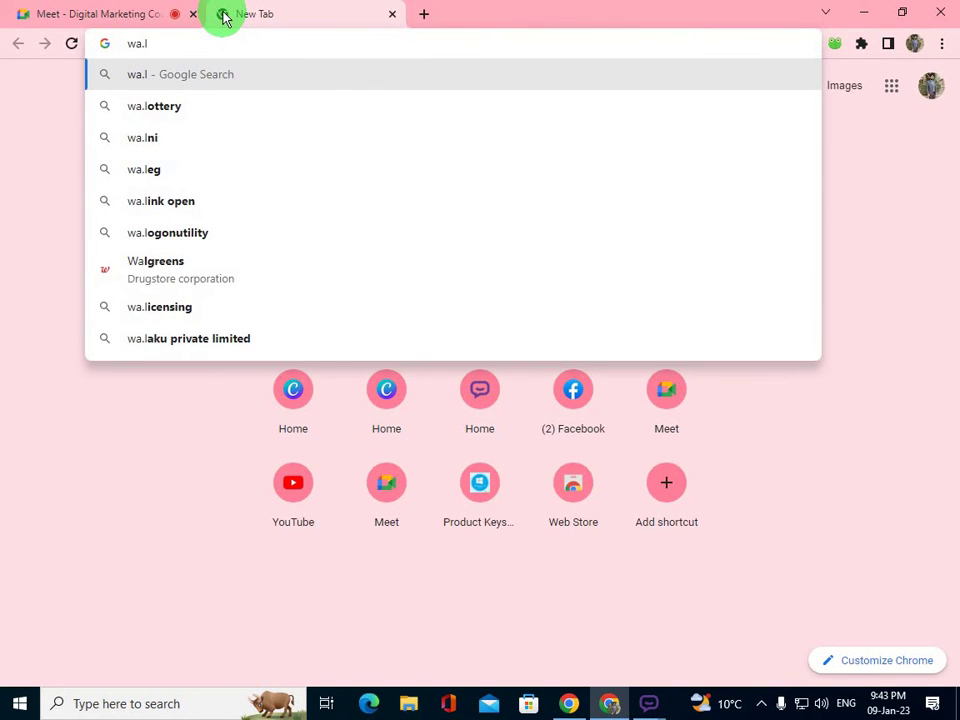
pyautogui.write('ink')
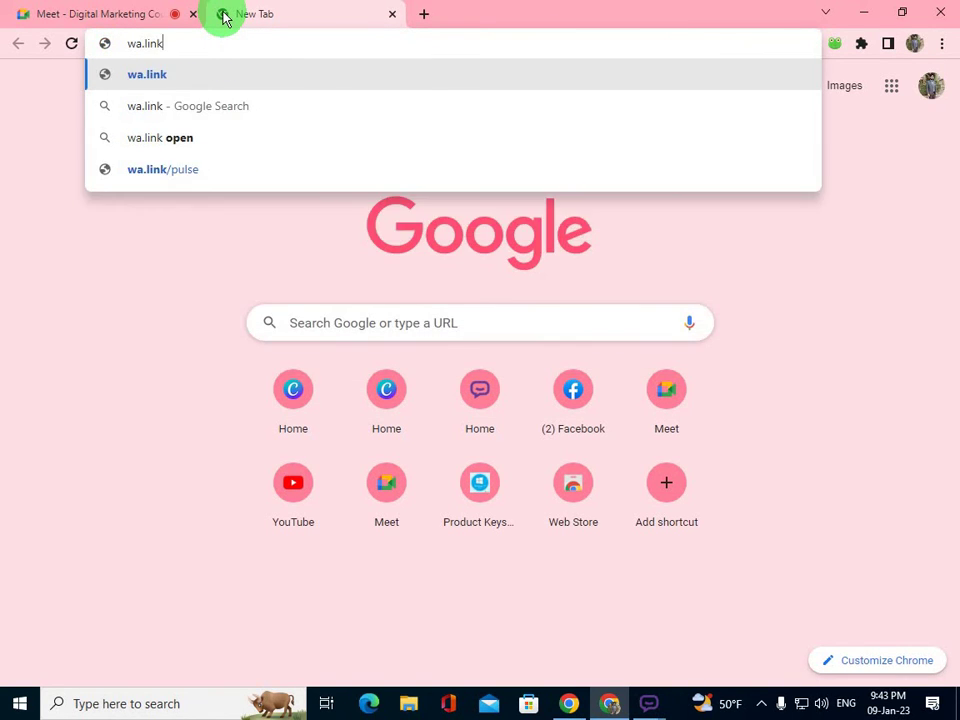
pyautogui.press('Return')
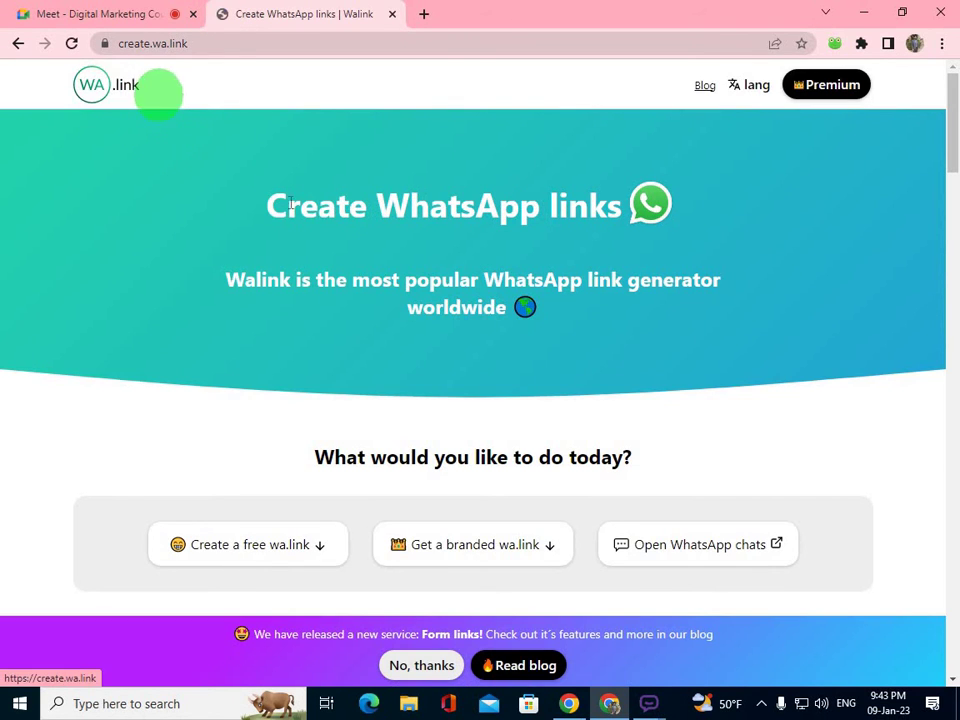
# - Paste the phone number into the free link form after +92, removing its leading zero
pyautogui.scroll(-10, 300, 250)
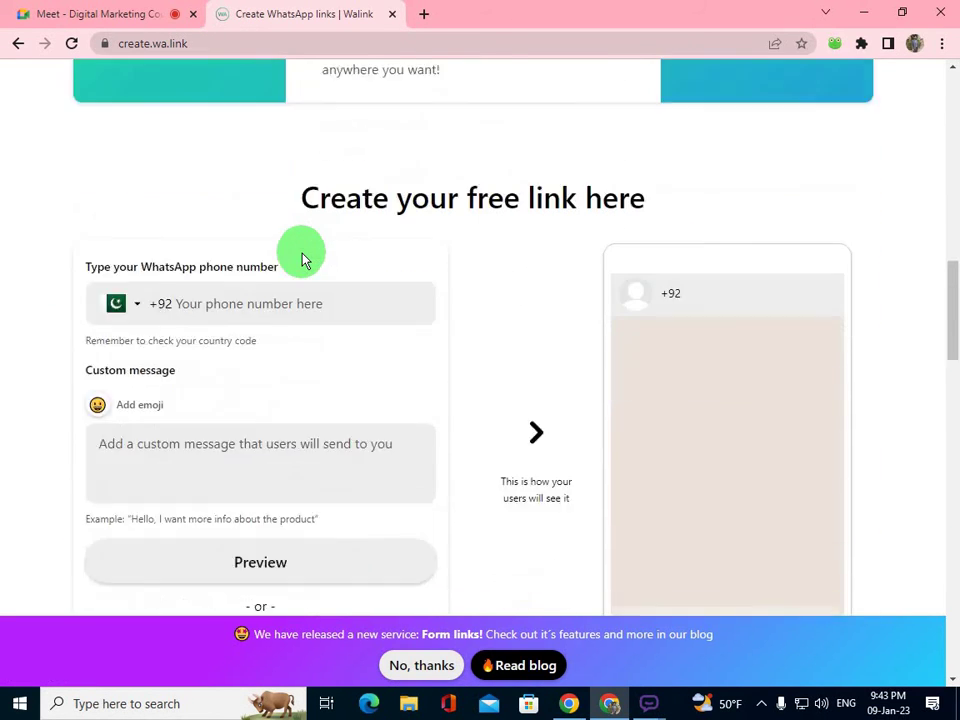
pyautogui.scroll(-2, 305, 260)
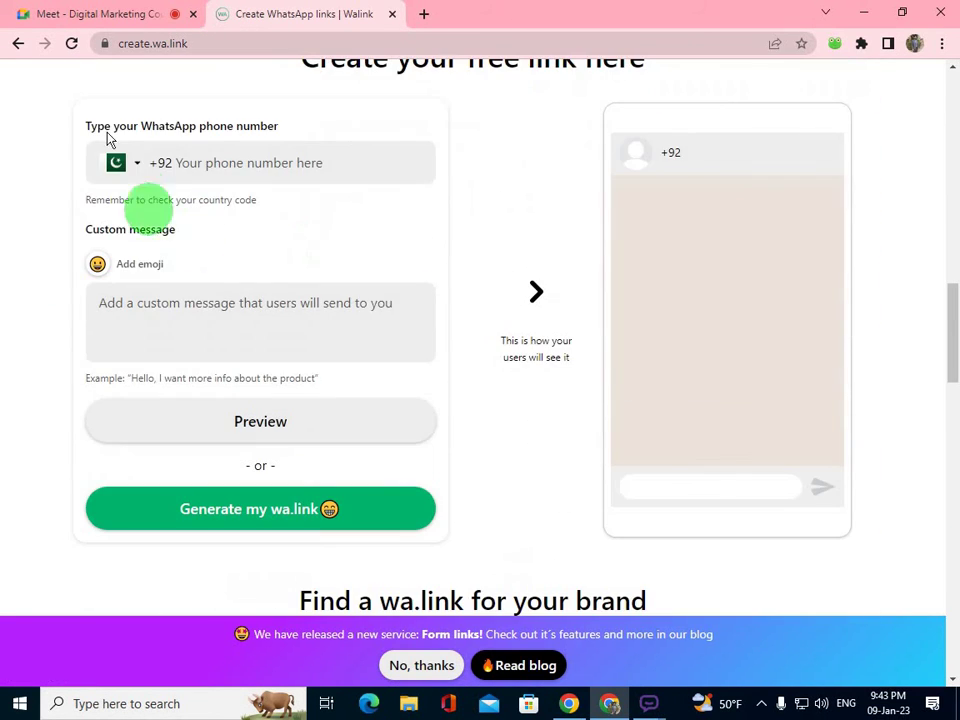
pyautogui.click(247, 155)
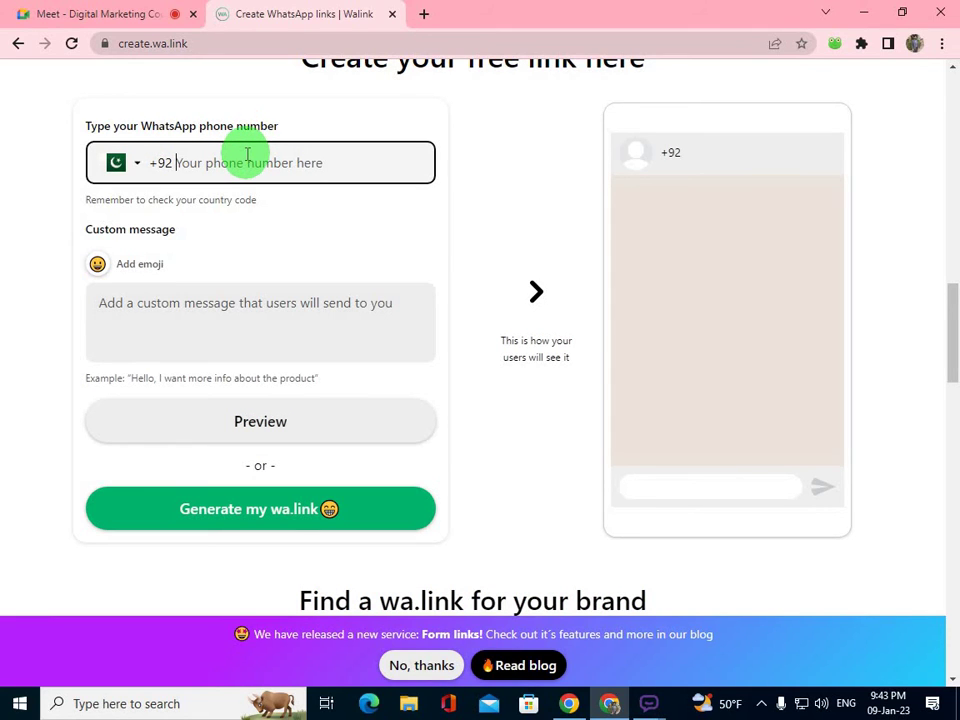
pyautogui.hotkey('ctrl', 'v')
pyautogui.click(187, 163)
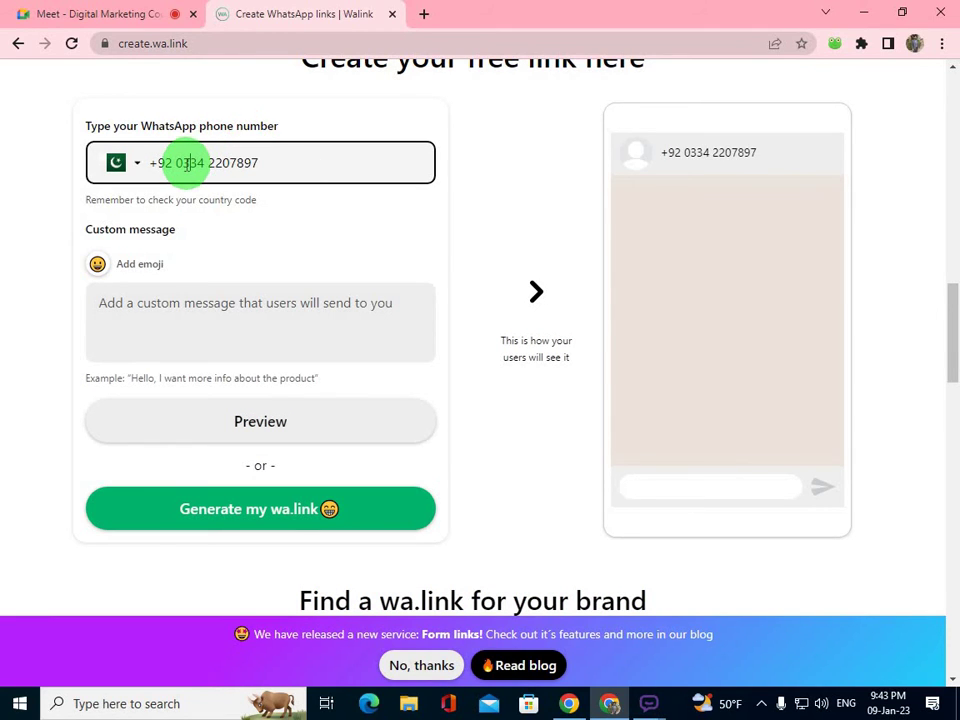
pyautogui.press('BackSpace')
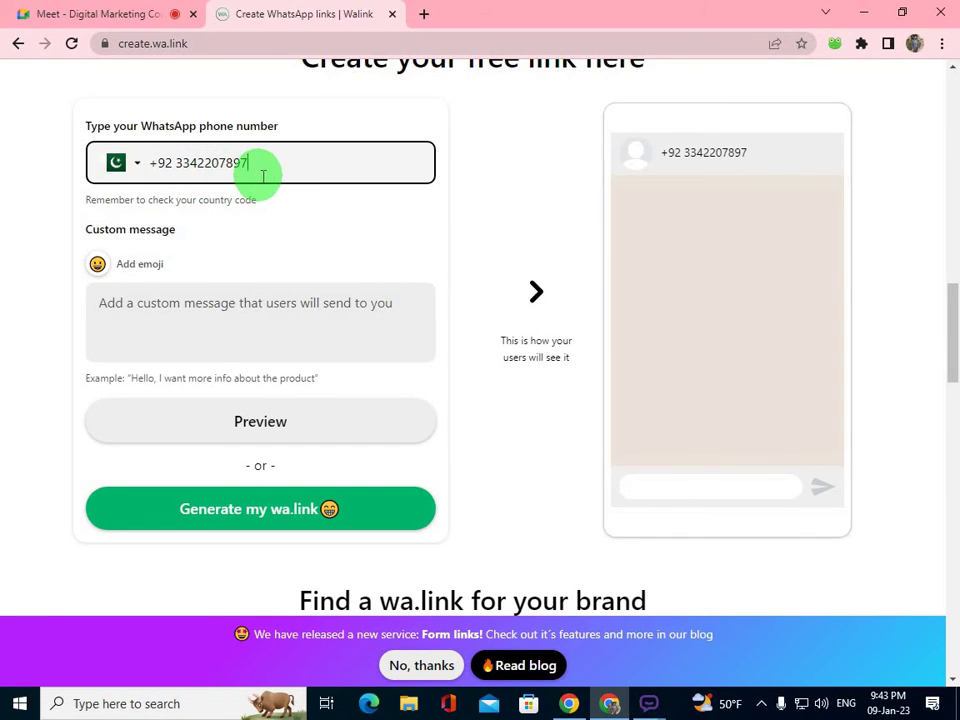
# - Enter the message 'Hello send me more detail about your product', correcting 'yout' and 'prodeuct'
pyautogui.click(169, 303)
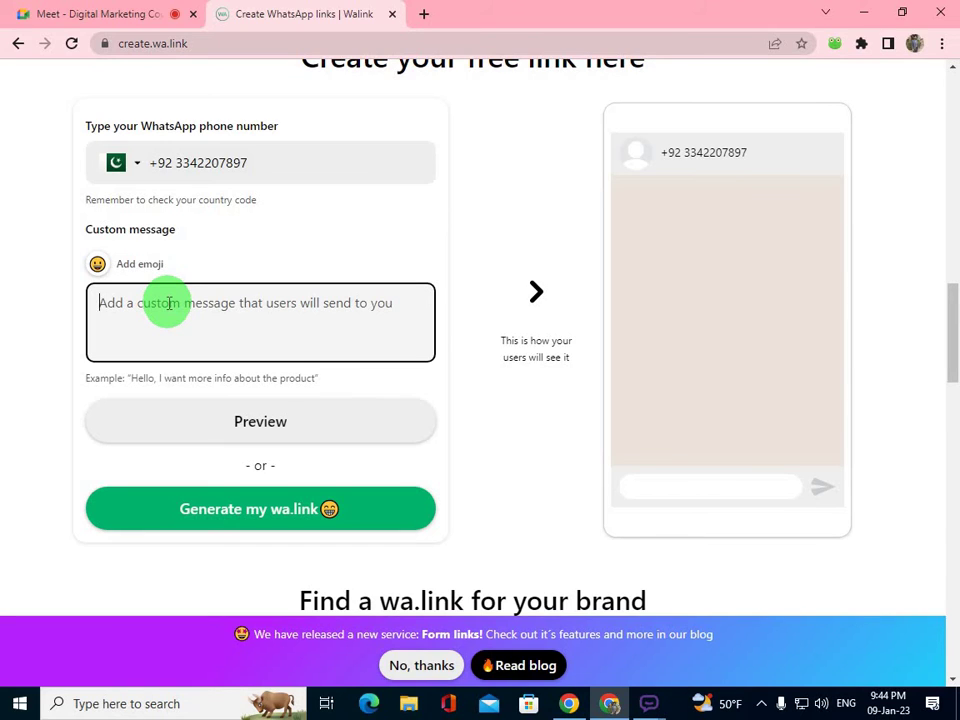
pyautogui.write('Hello send')
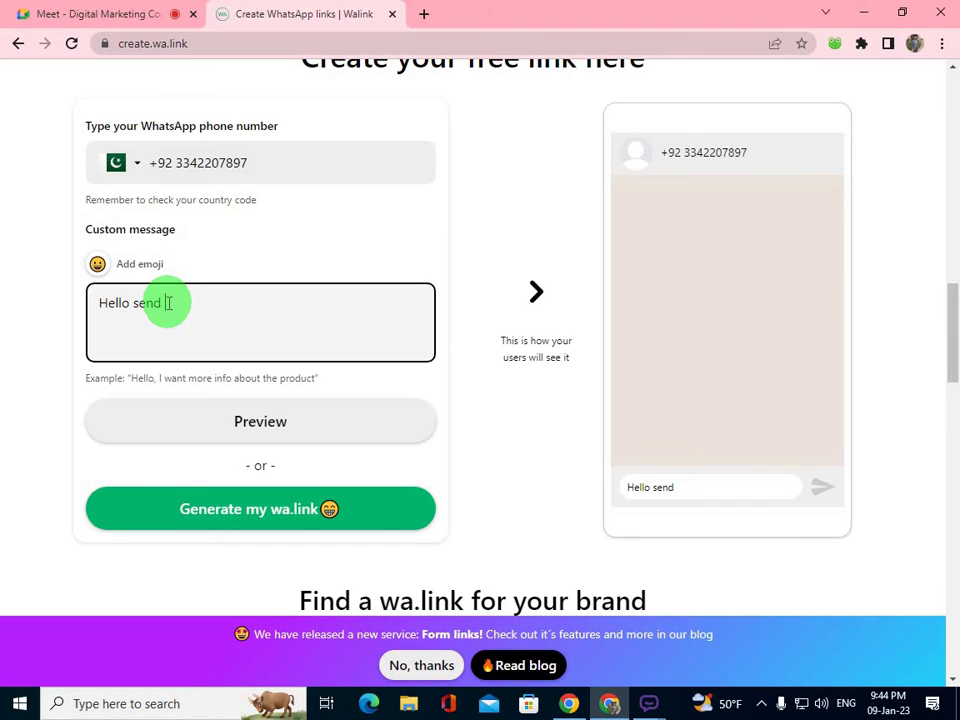
pyautogui.write(' me more detail about ypo')
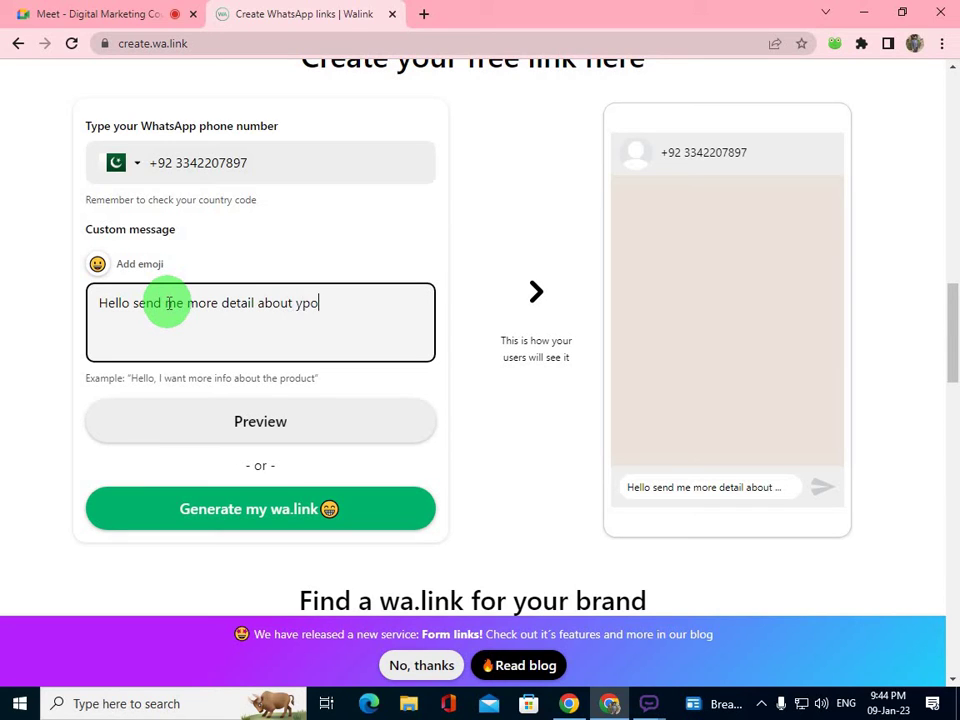
pyautogui.press('BackSpace')
pyautogui.press('BackSpace')
pyautogui.write('out')
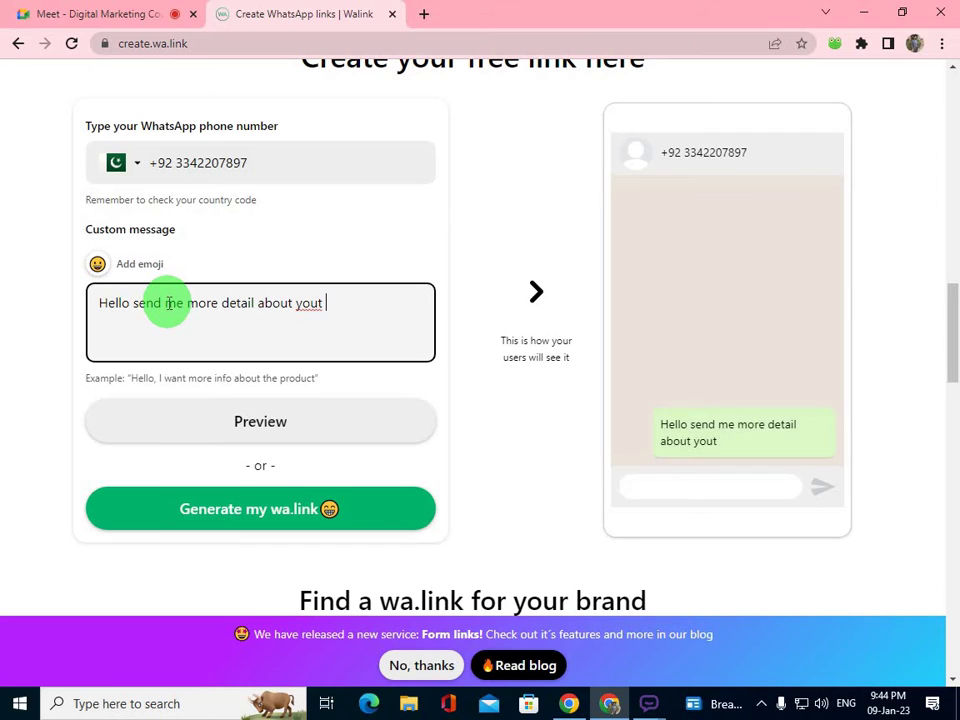
pyautogui.write(' prodeuct')
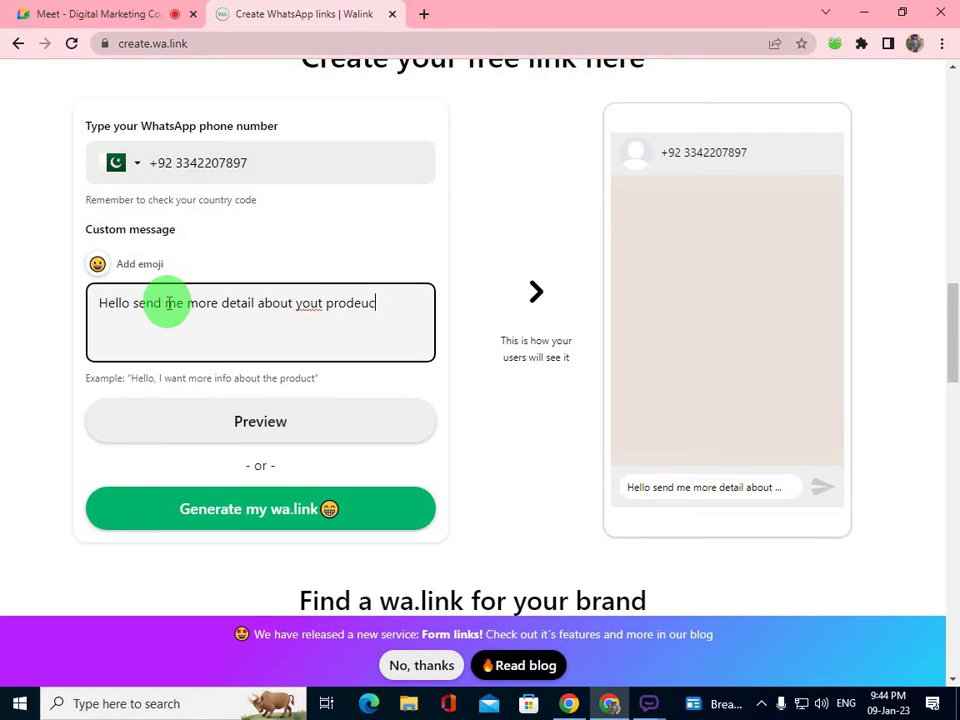
pyautogui.rightClick(306, 314)
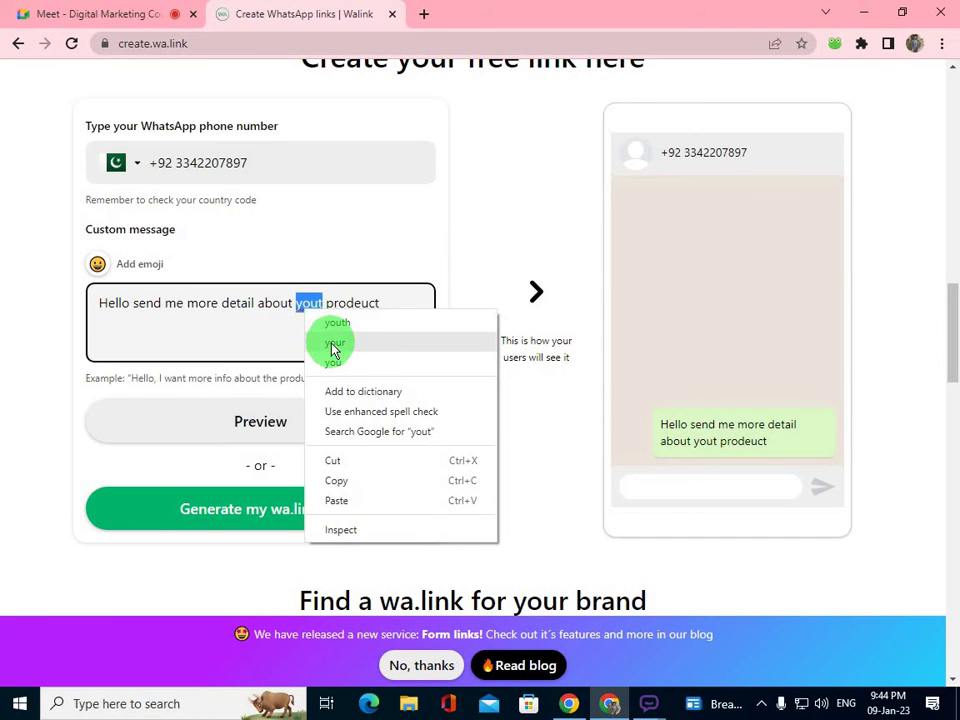
pyautogui.click(334, 342)
pyautogui.rightClick(360, 313)
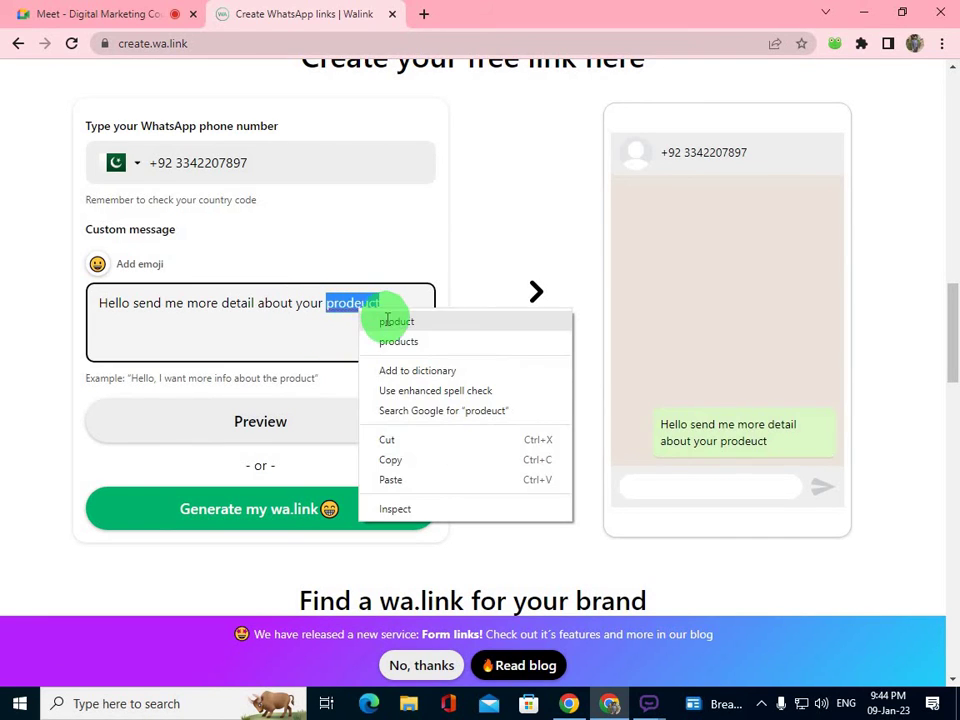
pyautogui.click(394, 322)
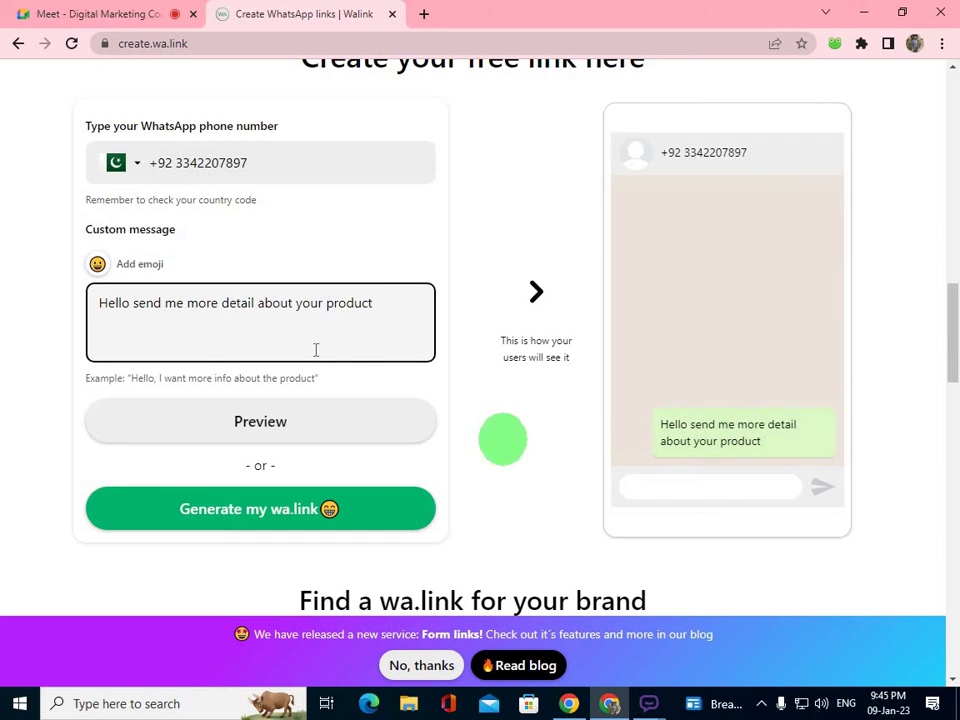
pyautogui.click(257, 510)
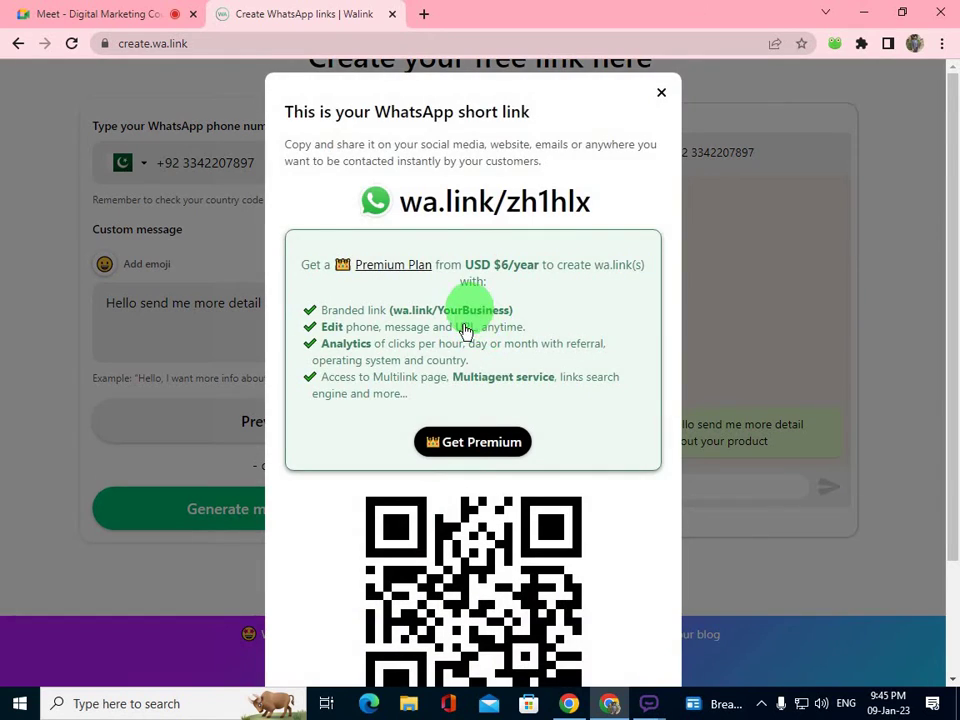
pyautogui.scroll(-3, 467, 325)
pyautogui.click(515, 652)
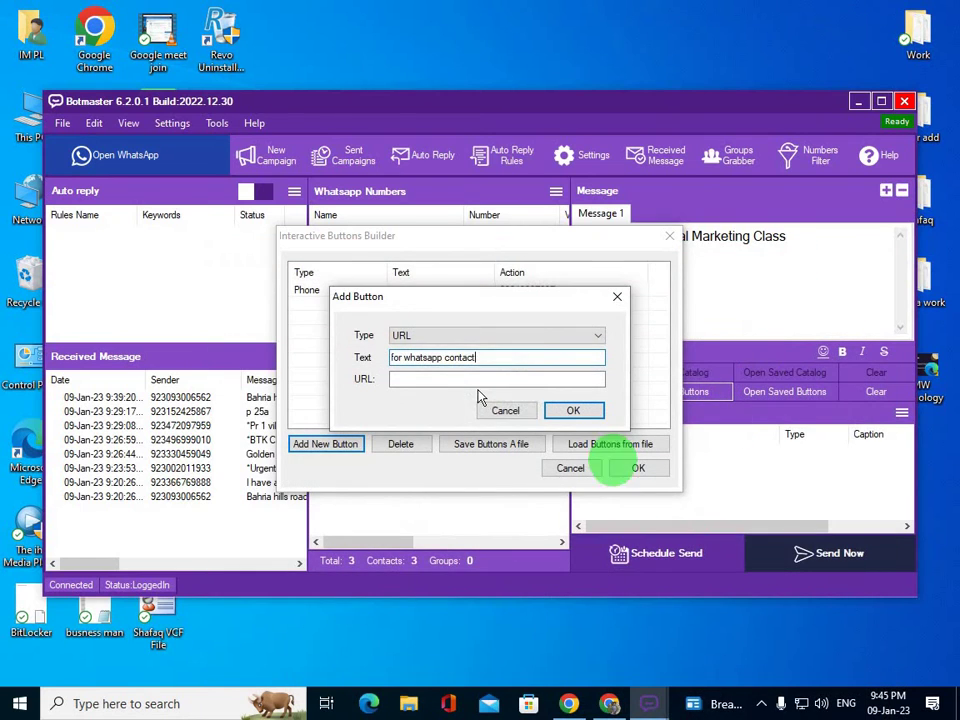
# - Paste the wa.link short link as the 'for whatsapp contact' URL button and confirm both buttons
pyautogui.click(455, 380)
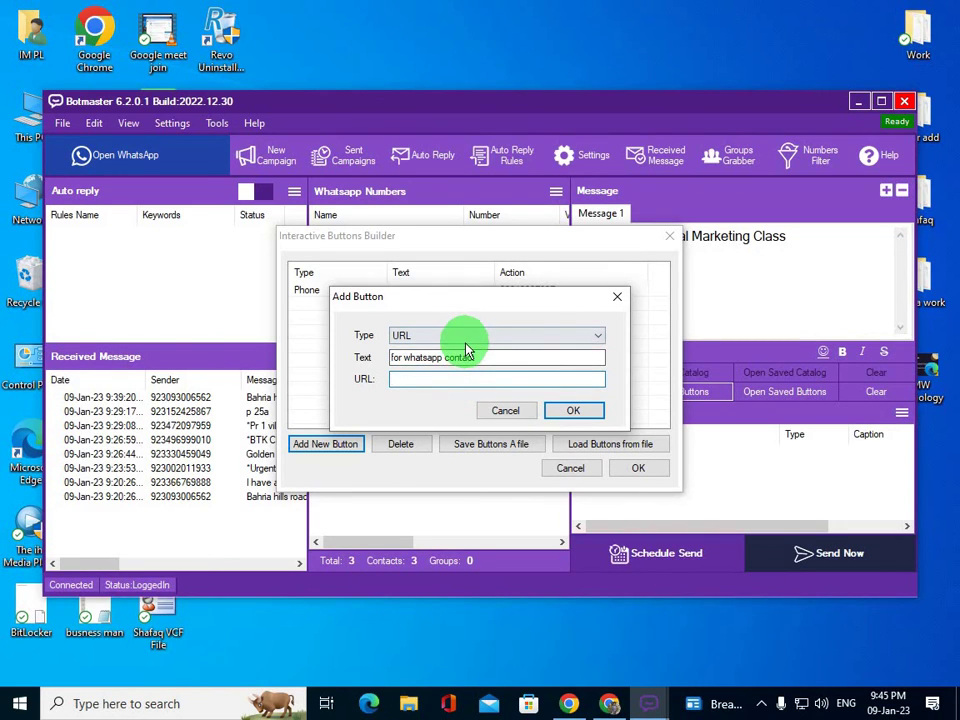
pyautogui.hotkey('ctrl', 'v')
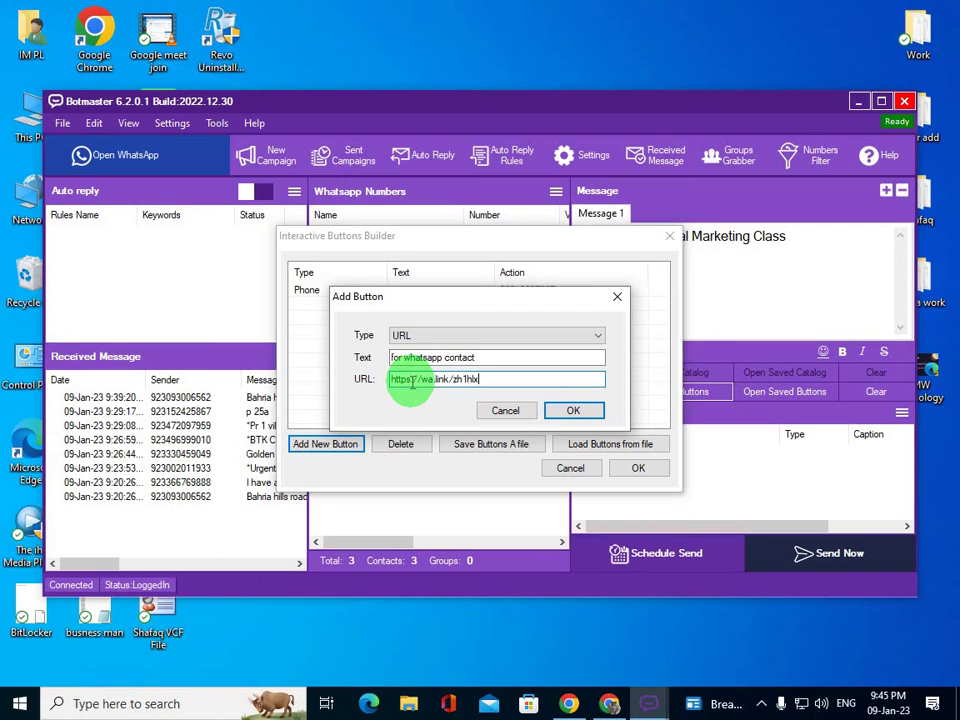
pyautogui.click(568, 408)
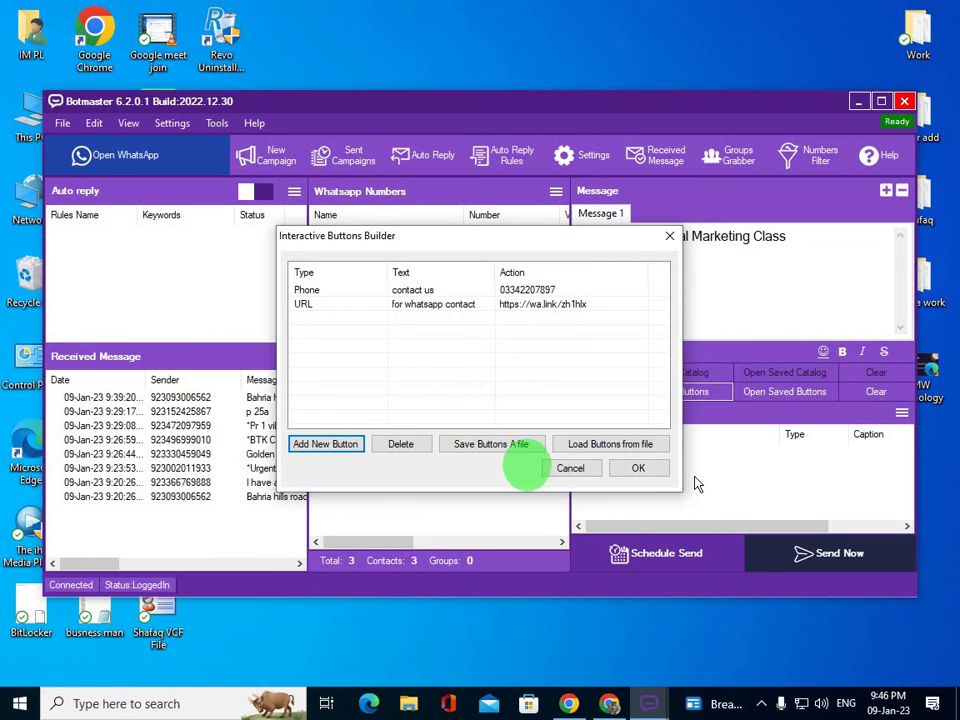
pyautogui.click(638, 468)
# - Attach logo.png from D:\IMPL to the campaign as a Photo
pyautogui.click(777, 396)
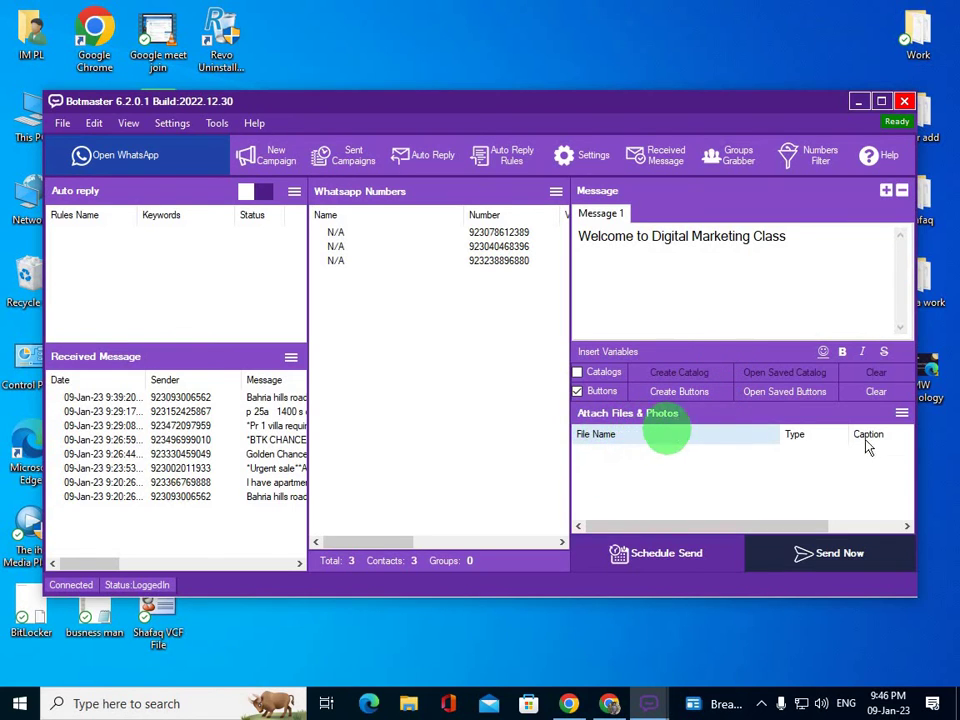
pyautogui.click(900, 413)
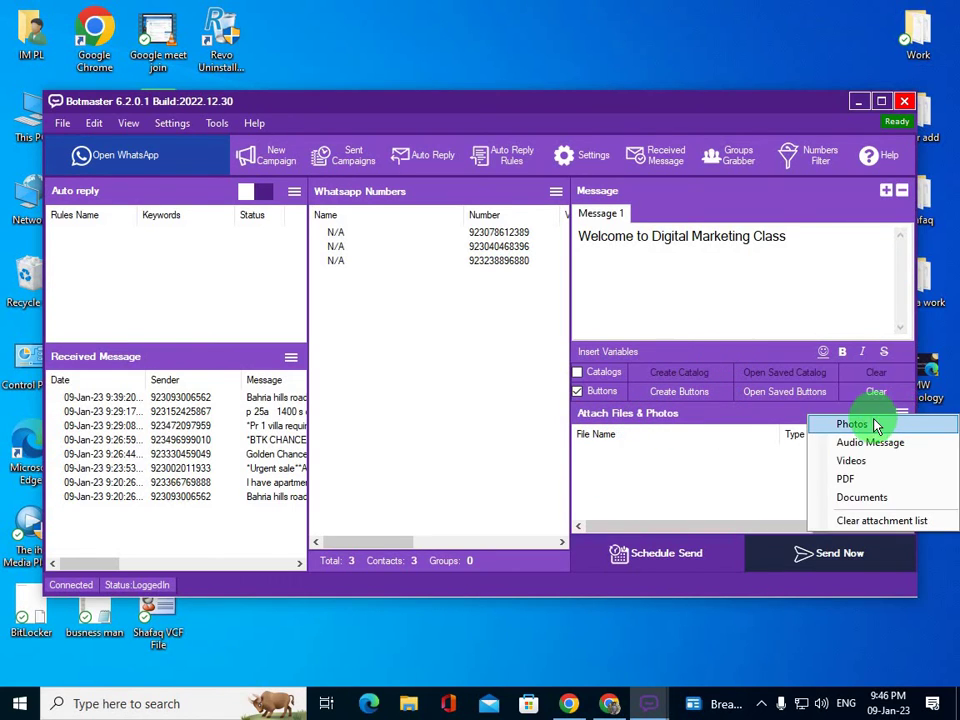
pyautogui.click(852, 424)
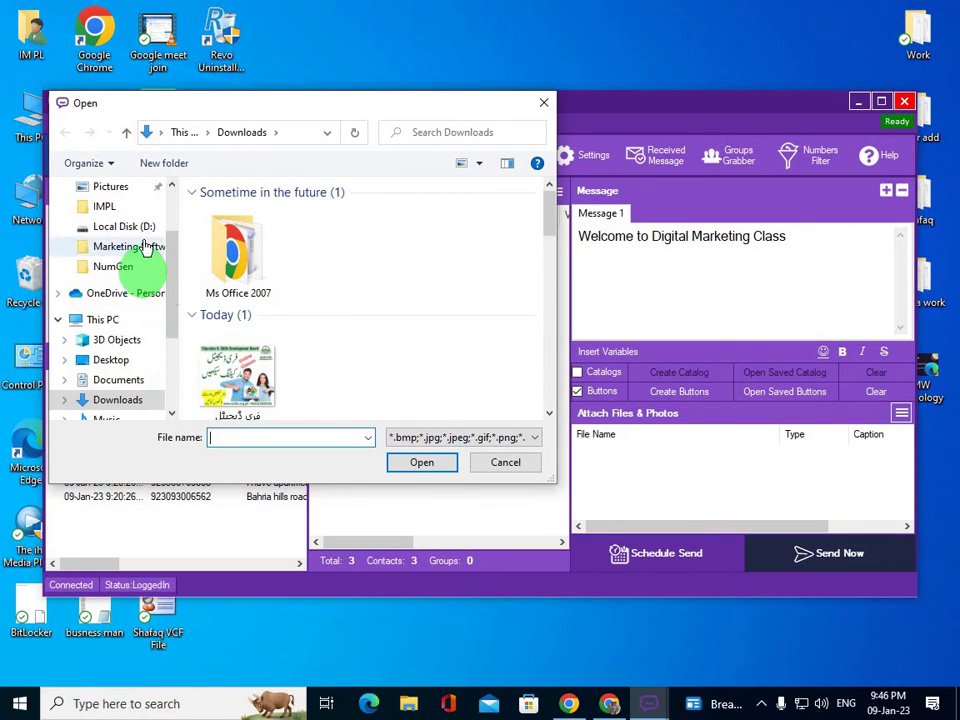
pyautogui.moveTo(171, 266); pyautogui.dragTo(170, 248)
pyautogui.click(104, 246)
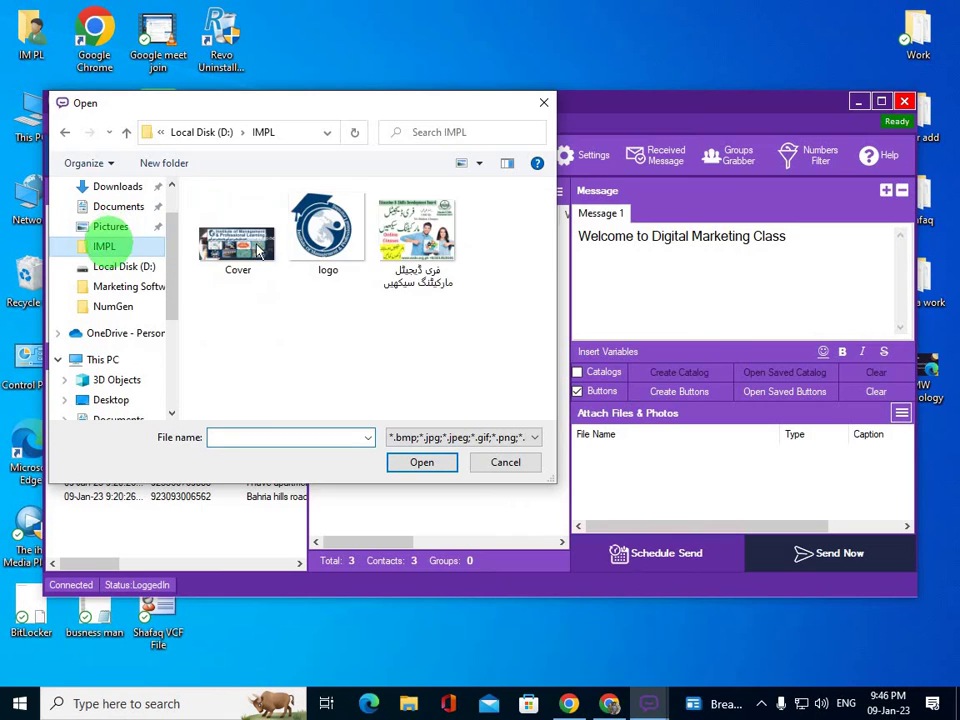
pyautogui.click(328, 230)
pyautogui.click(414, 462)
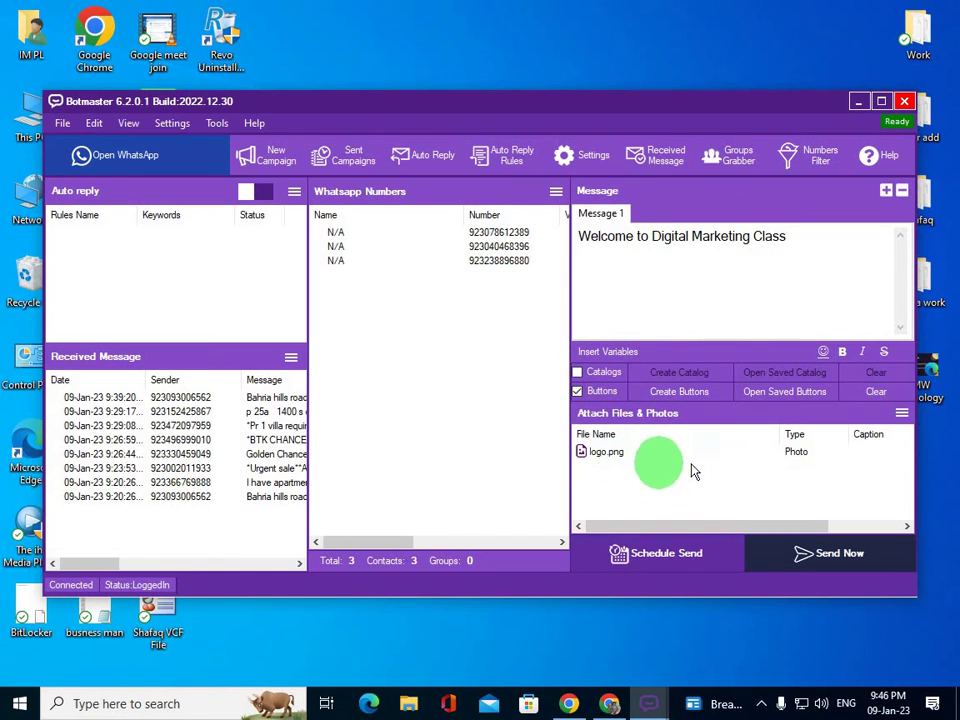
# - Send the campaign now in Blind Mode and leave it sending in the background
pyautogui.click(806, 559)
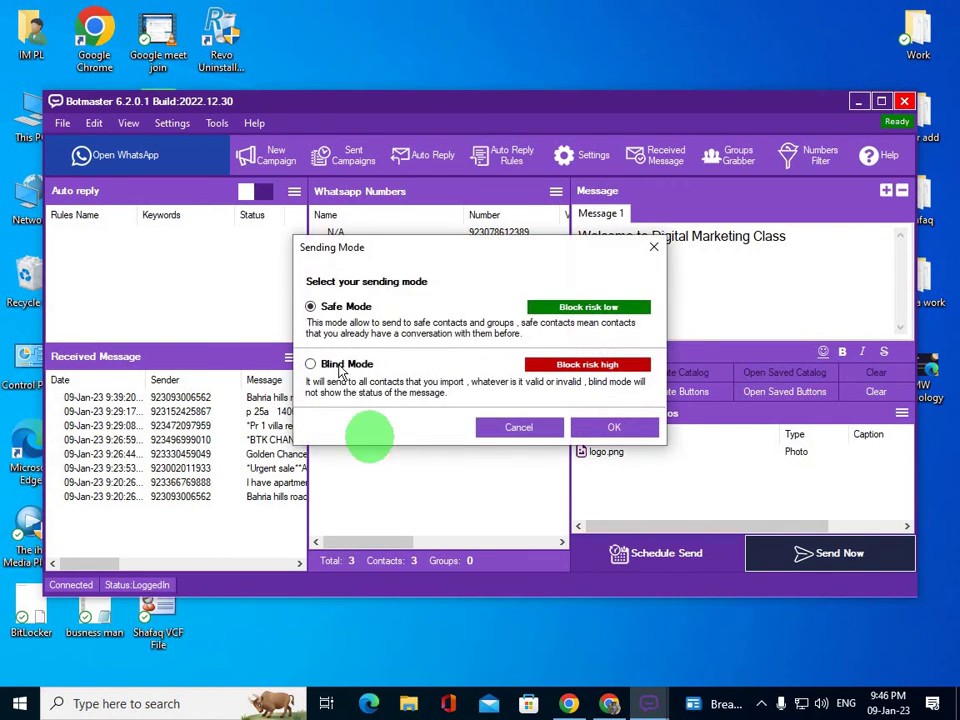
pyautogui.click(340, 365)
pyautogui.click(614, 427)
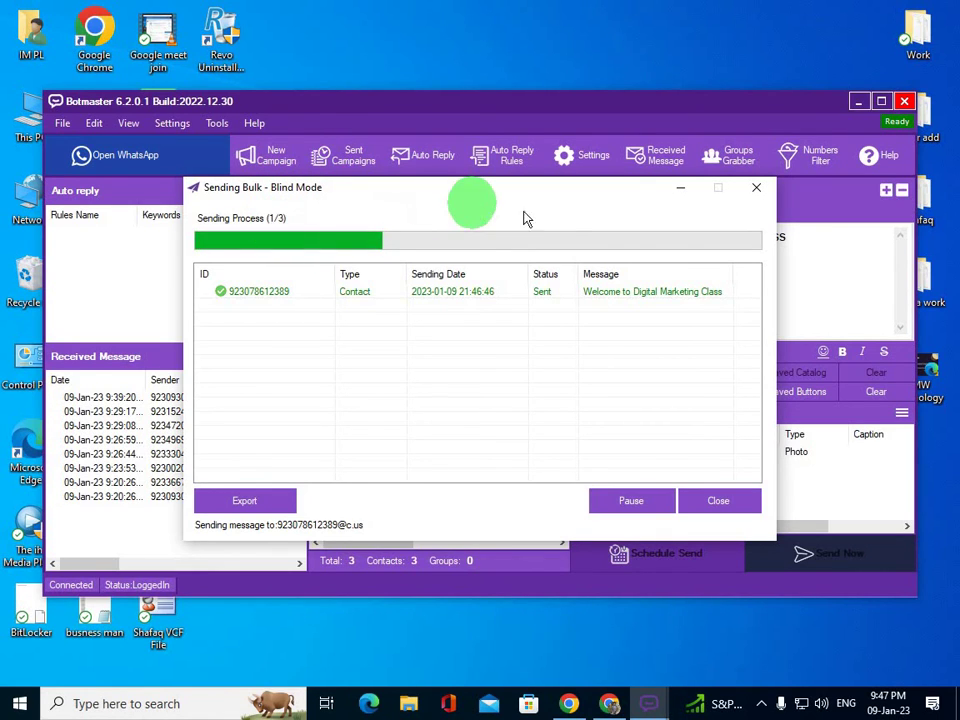
pyautogui.click(600, 172)
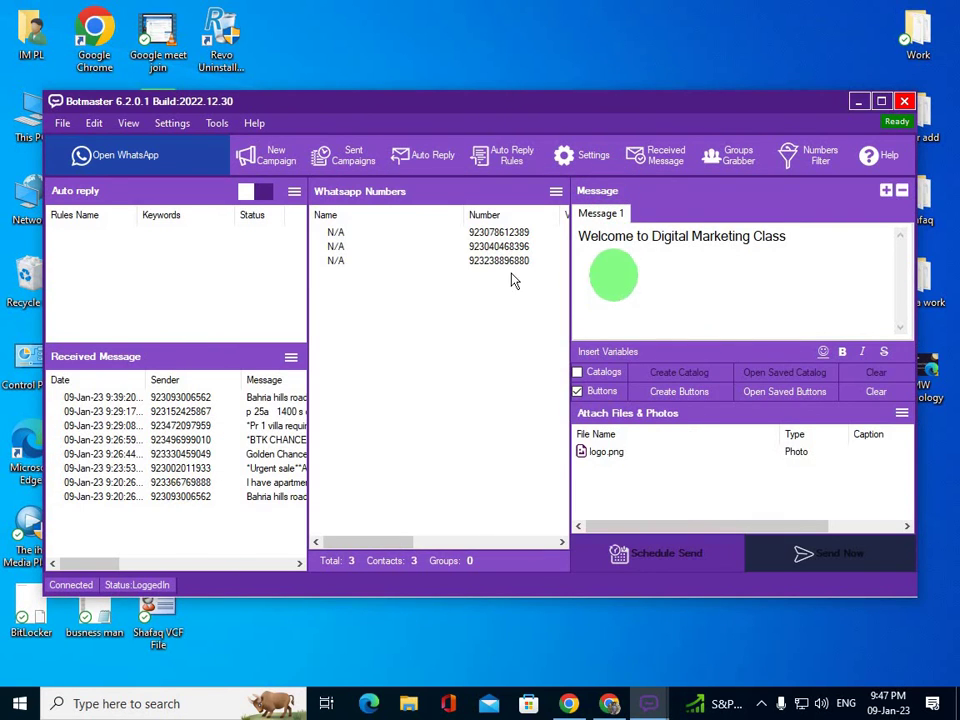
pyautogui.click(86, 155)
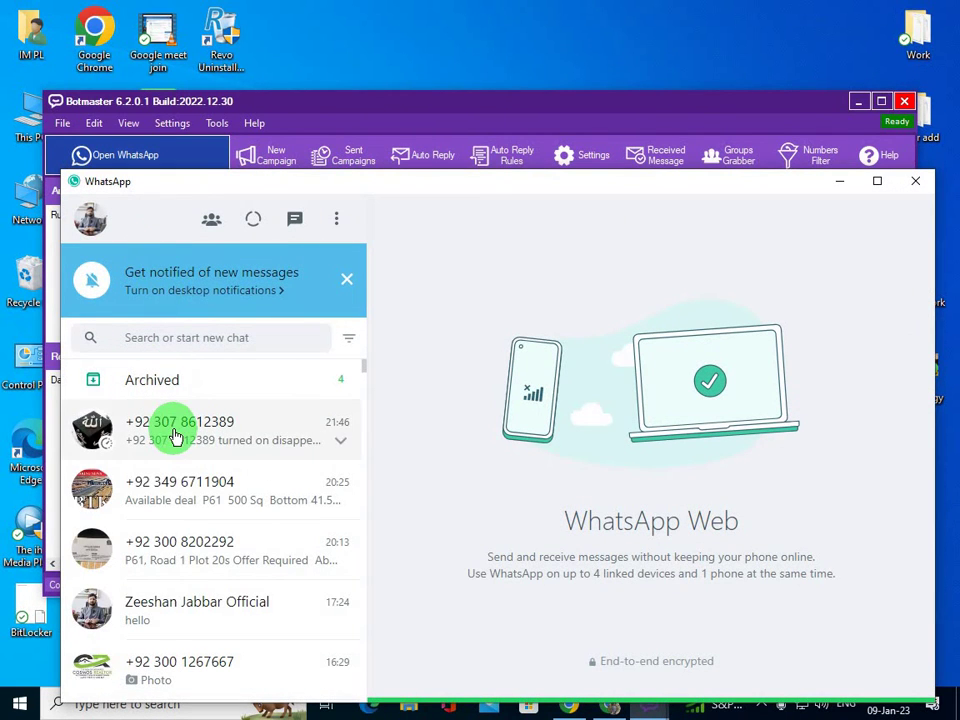
# - Review the first recipient's chat showing the welcome message, two buttons and logo, then follow the 'for whatsapp contact' link
pyautogui.click(346, 280)
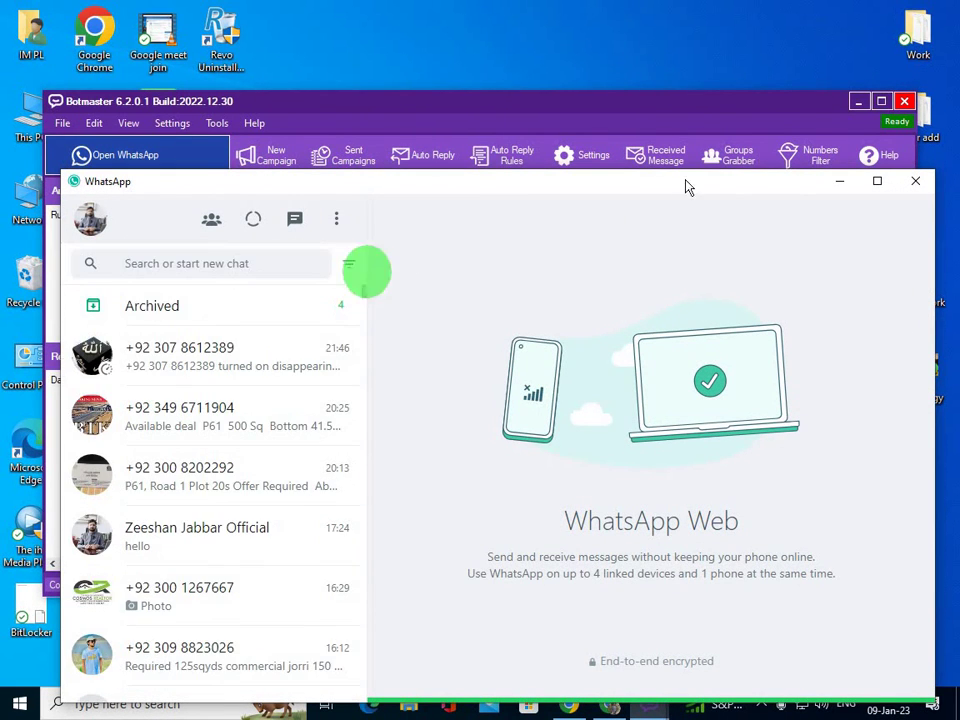
pyautogui.click(840, 182)
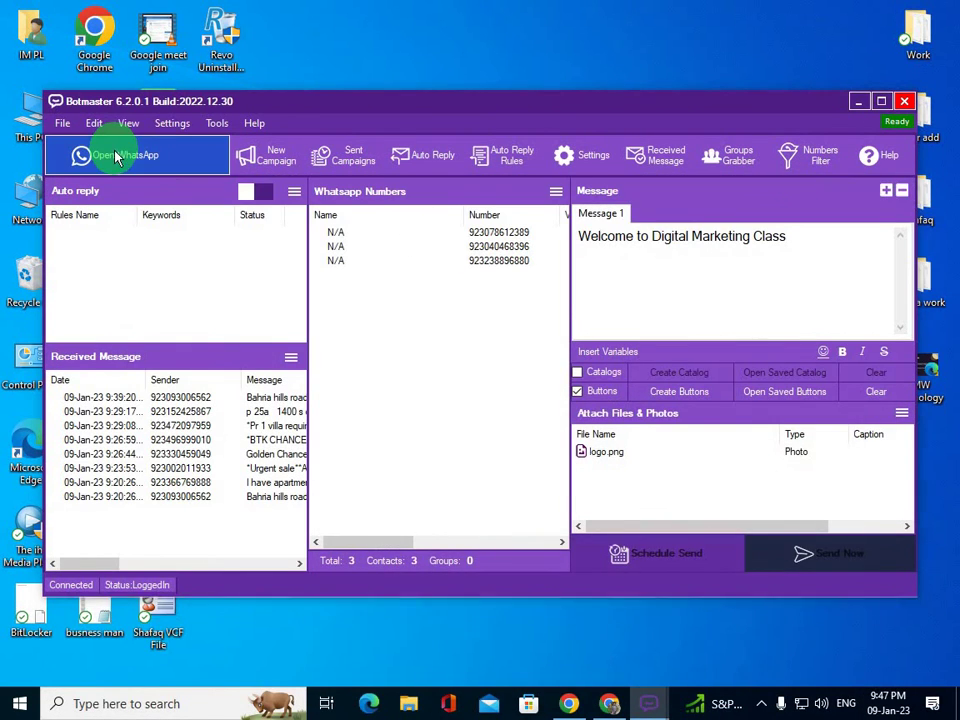
pyautogui.click(116, 157)
pyautogui.click(176, 368)
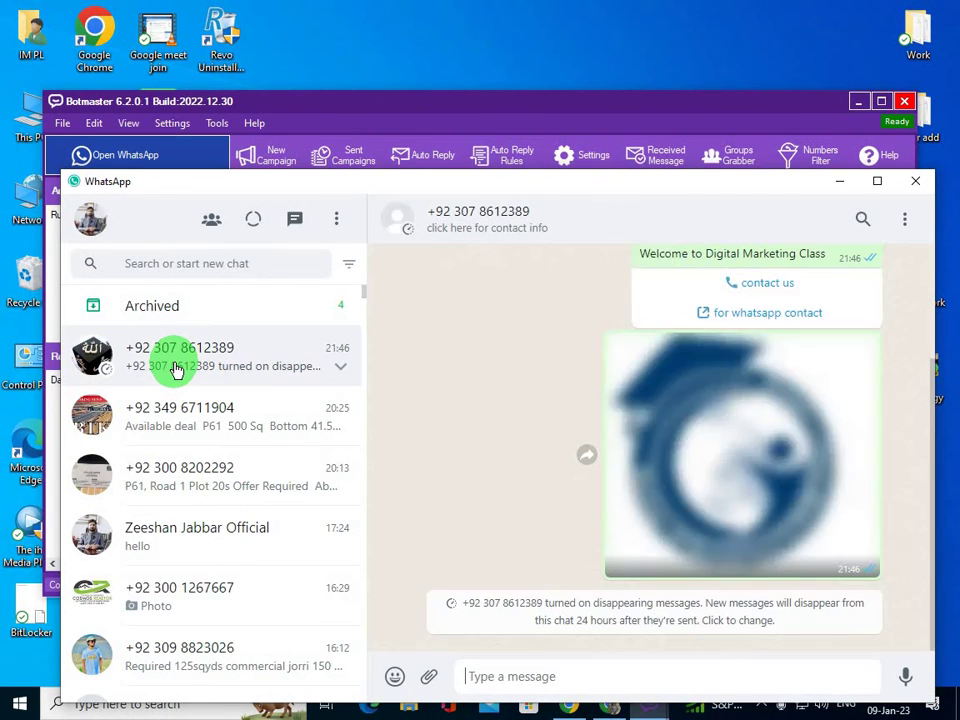
pyautogui.scroll(2, 606, 413)
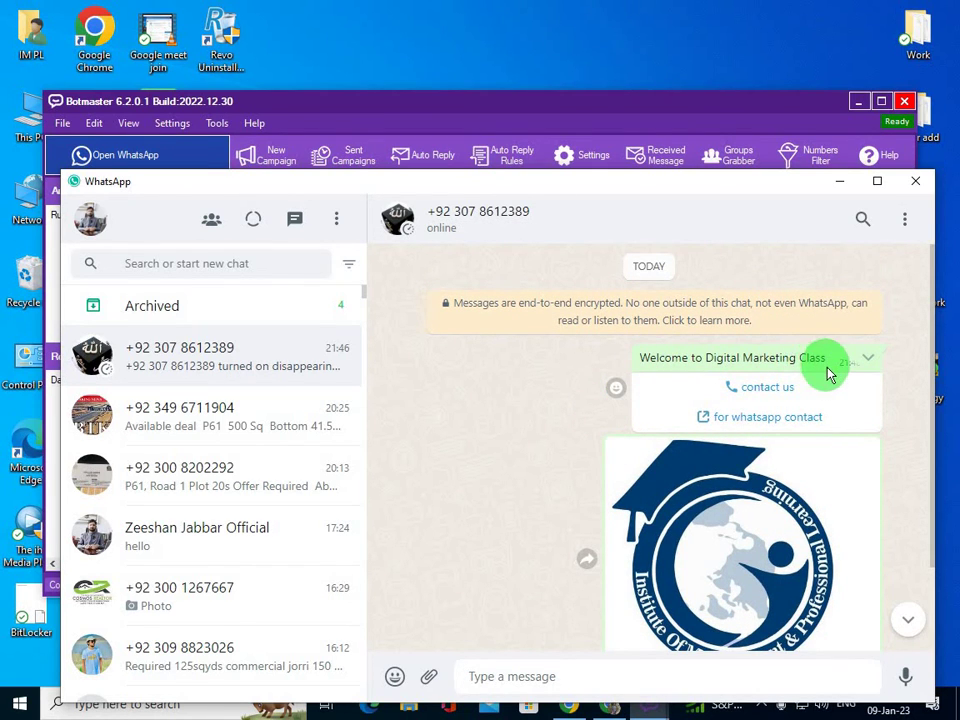
pyautogui.scroll(-1, 813, 444)
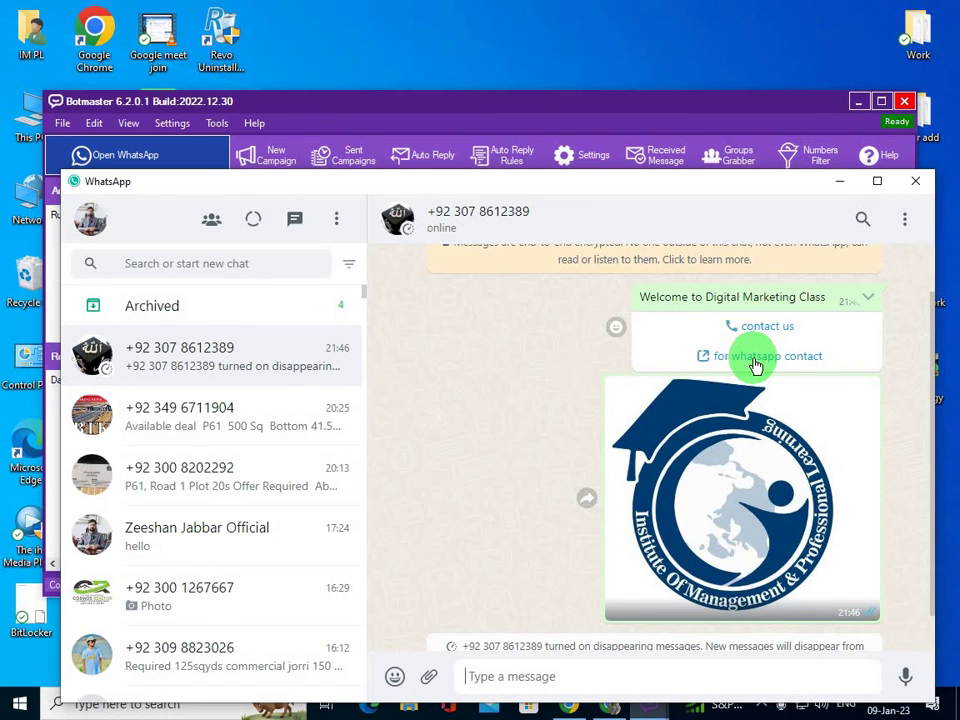
pyautogui.click(756, 366)
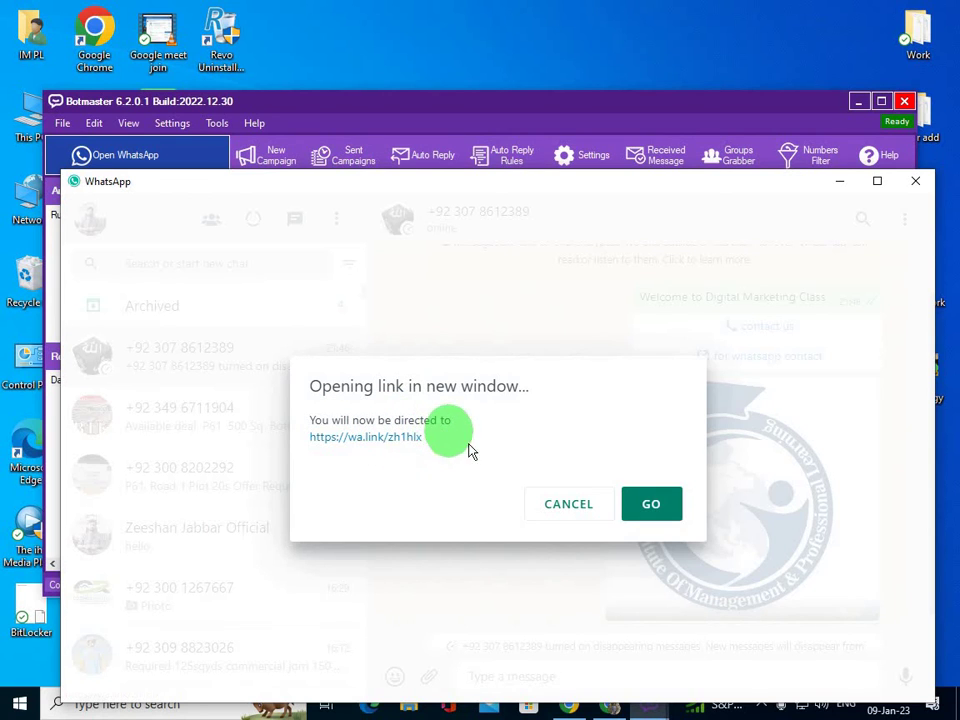
# - Follow the wa.link to a WhatsApp Web chat prefilled with the product-detail request
pyautogui.click(652, 505)
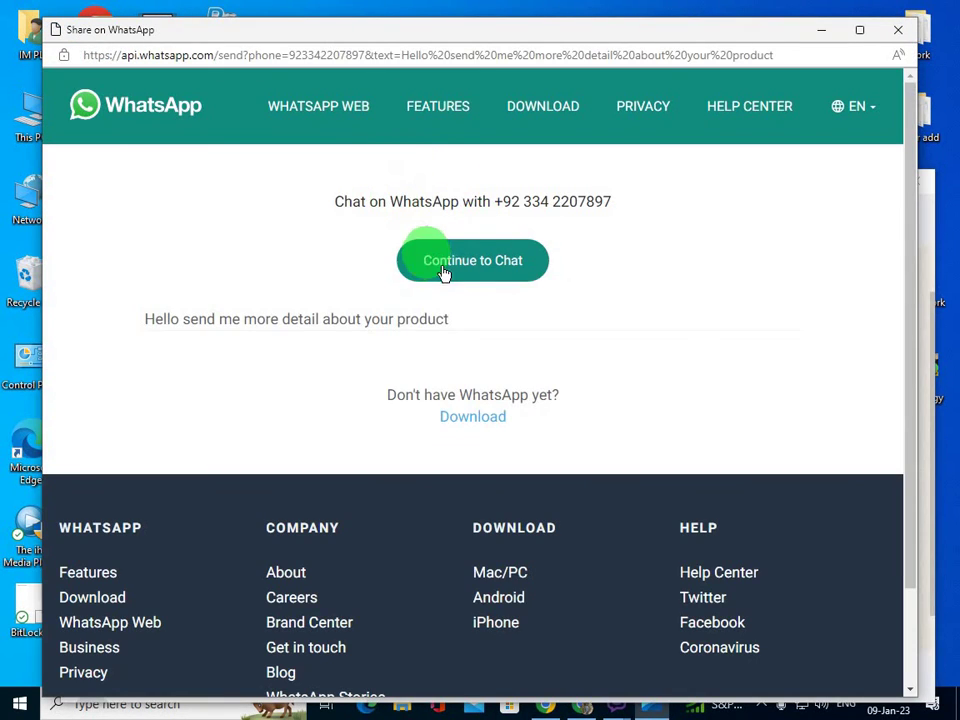
pyautogui.click(465, 282)
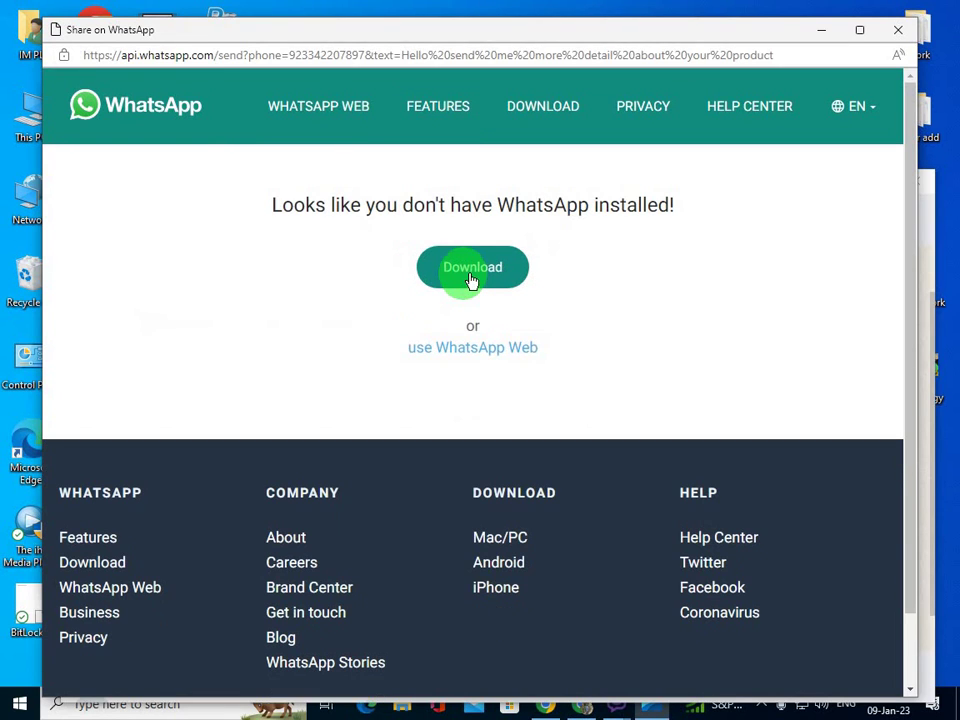
pyautogui.click(480, 355)
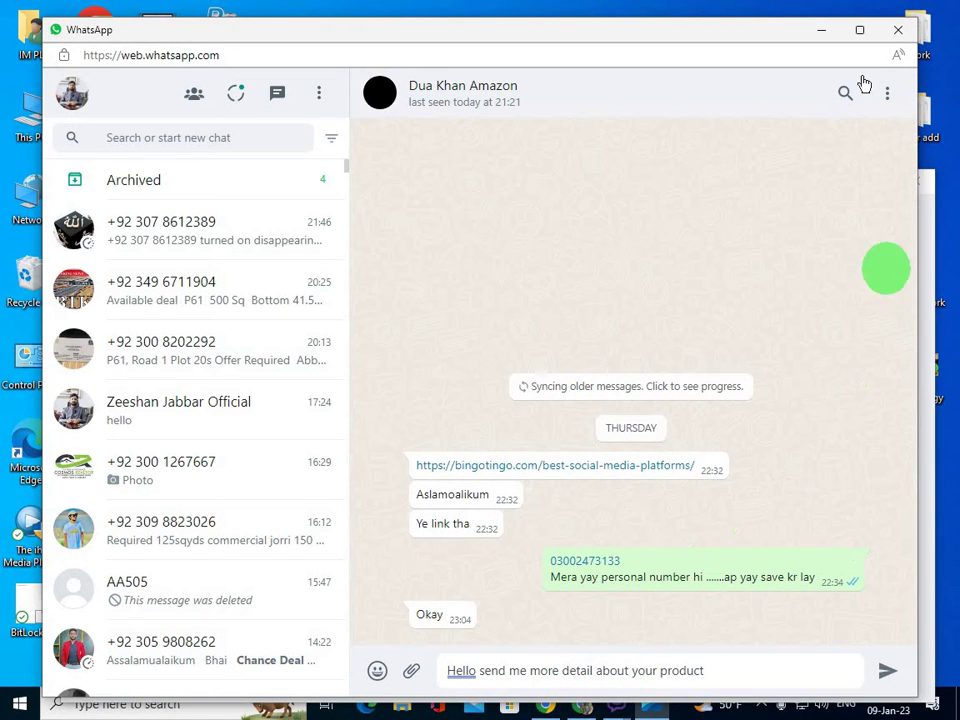
# - Close the WhatsApp Web browser window and the WhatsApp desktop window
pyautogui.click(826, 34)
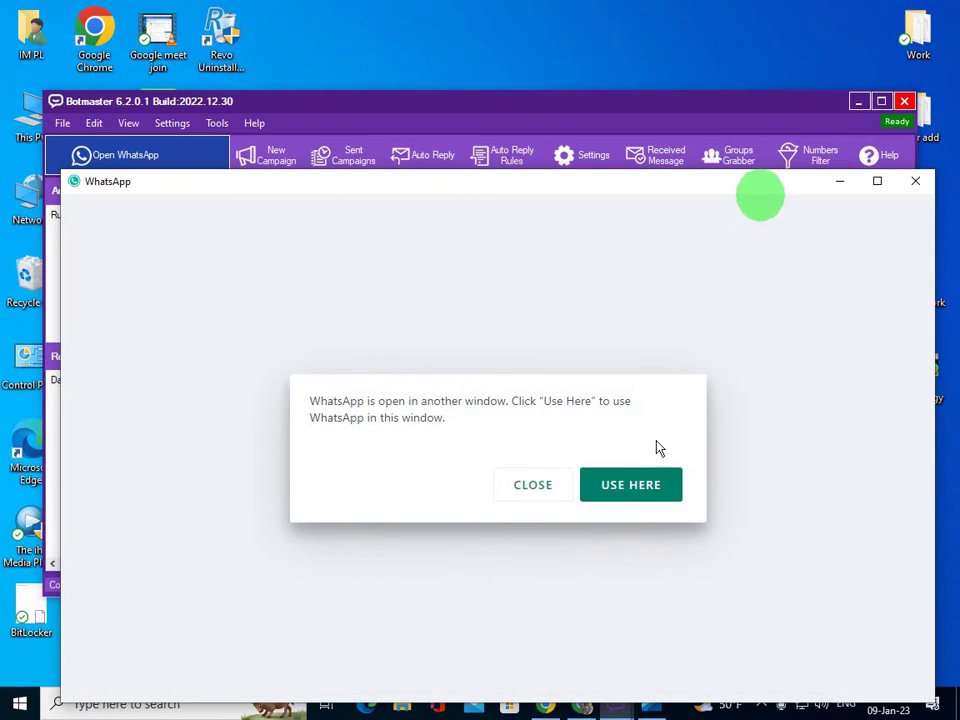
pyautogui.click(551, 484)
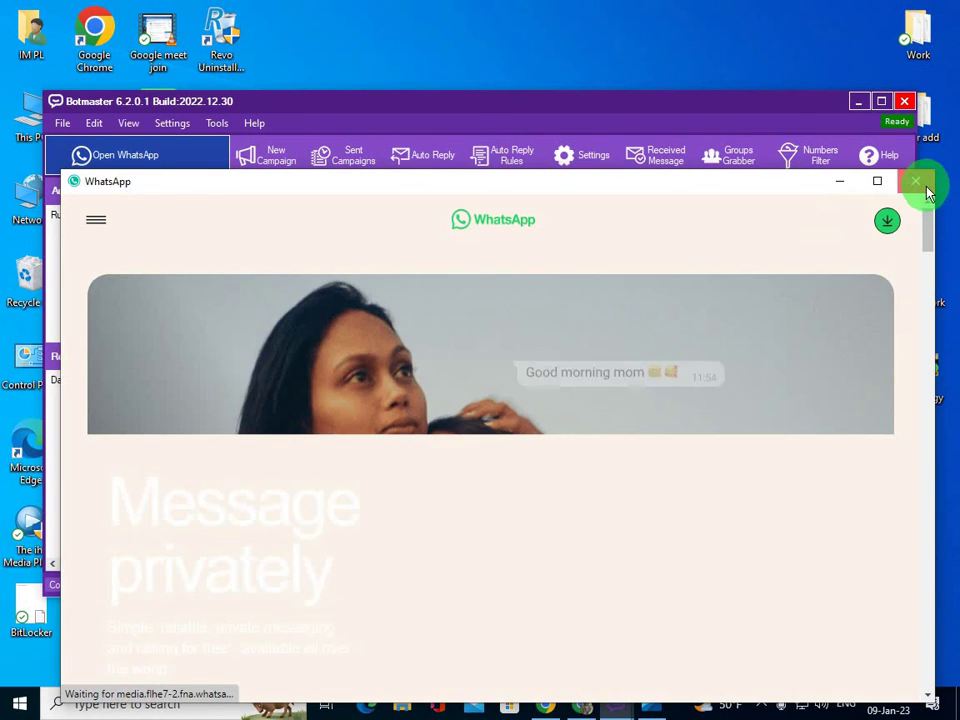
pyautogui.click(922, 186)
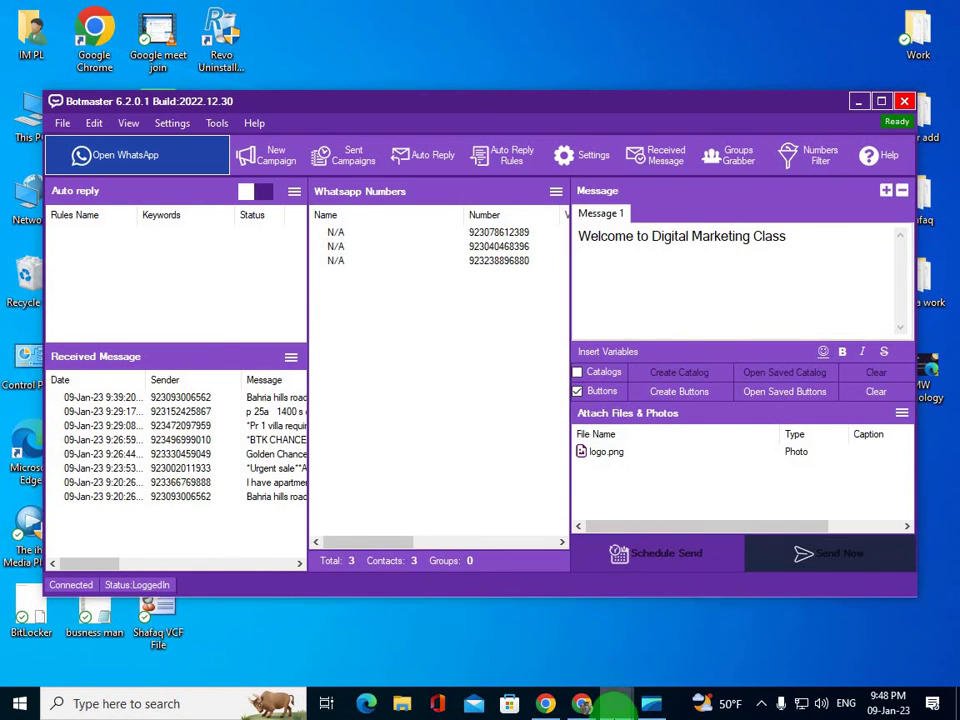
pyautogui.click(615, 703)
pyautogui.click(731, 604)
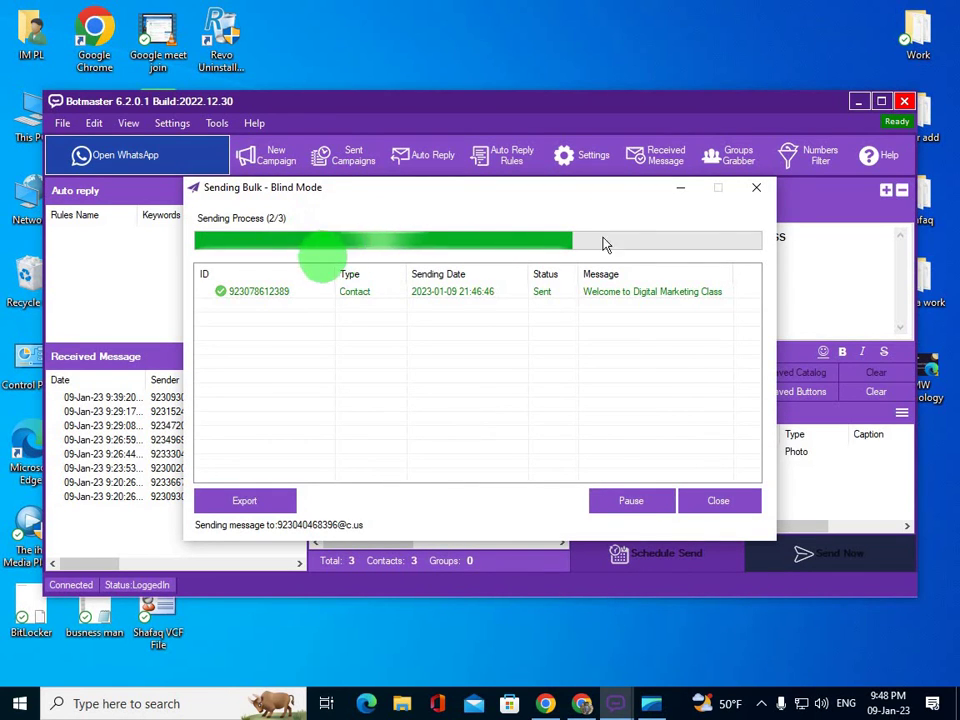
pyautogui.click(685, 190)
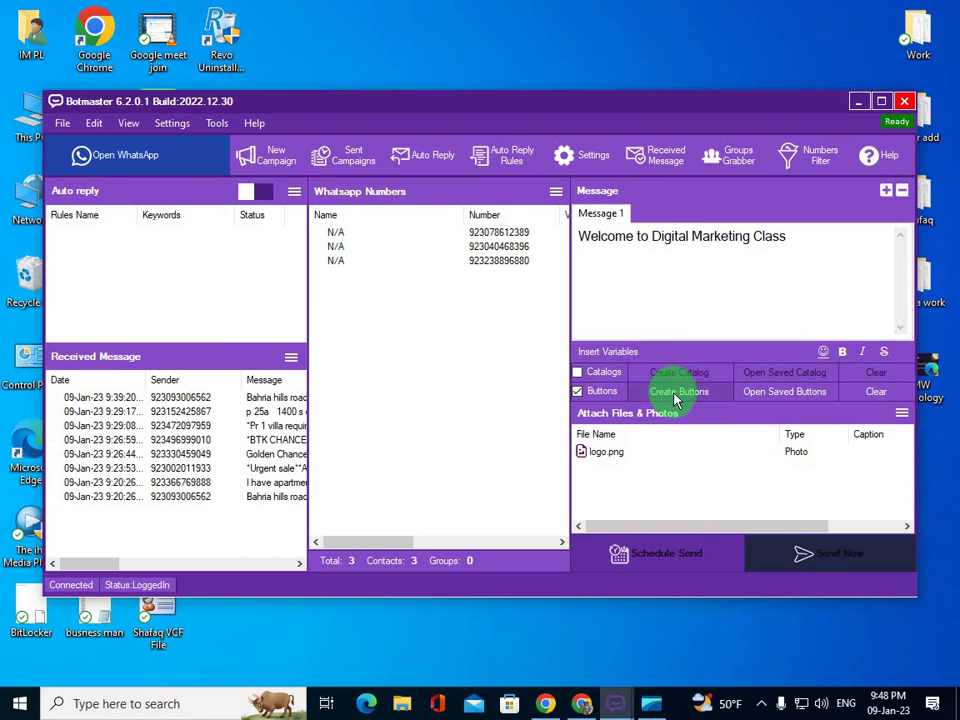
pyautogui.moveTo(583, 706)
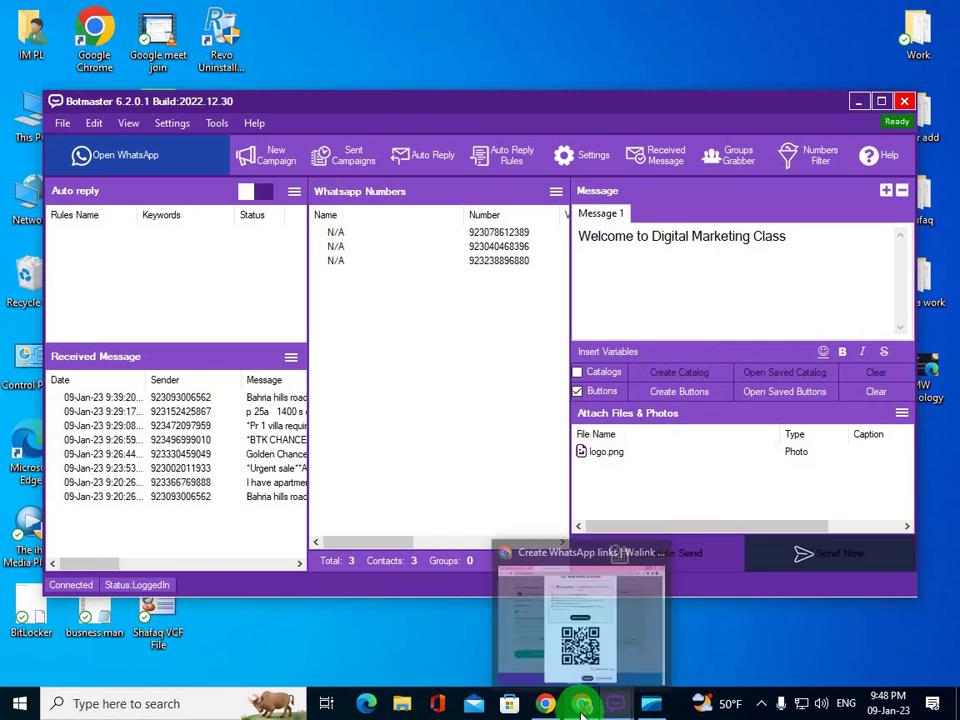
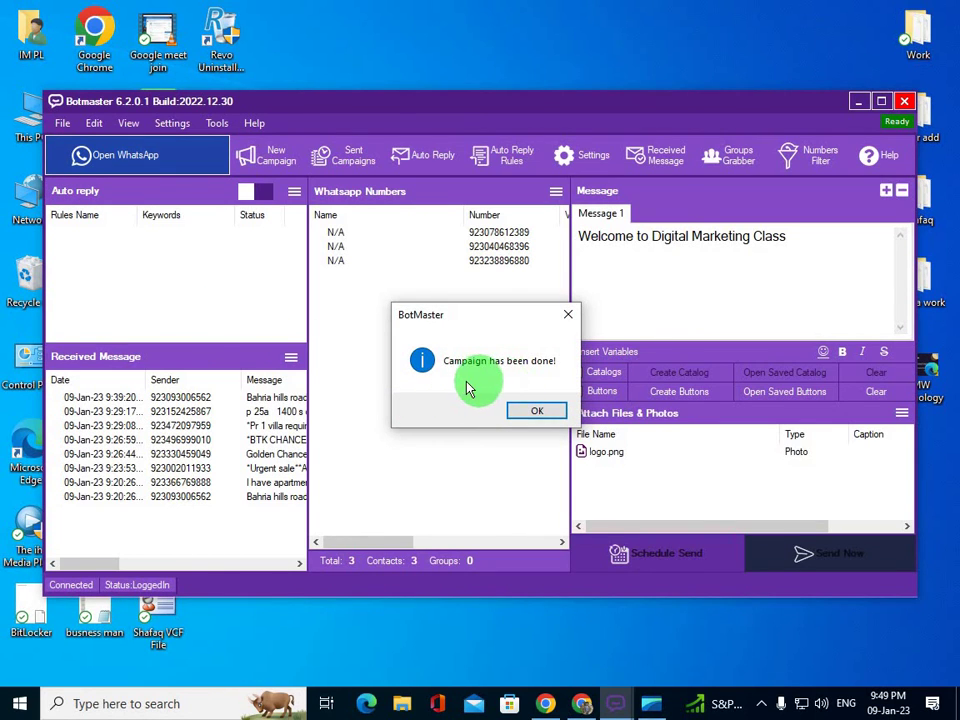
# - Dismiss the 'Campaign has been done!' notice and close the Sending Bulk - Blind Mode window
pyautogui.click(537, 418)
pyautogui.moveTo(615, 703)
pyautogui.click(679, 628)
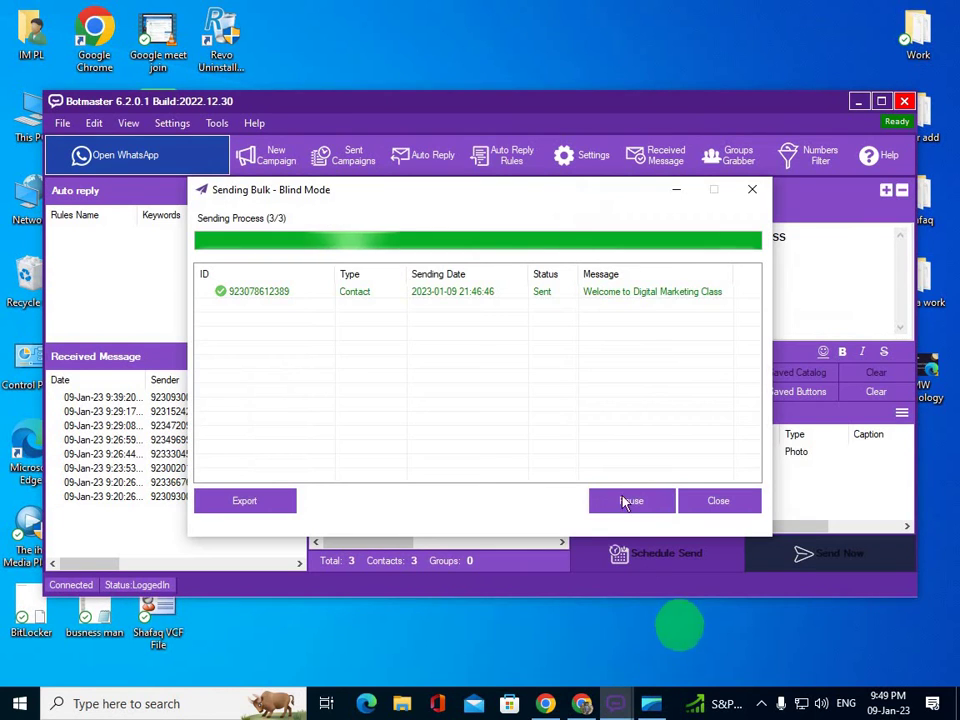
pyautogui.click(752, 189)
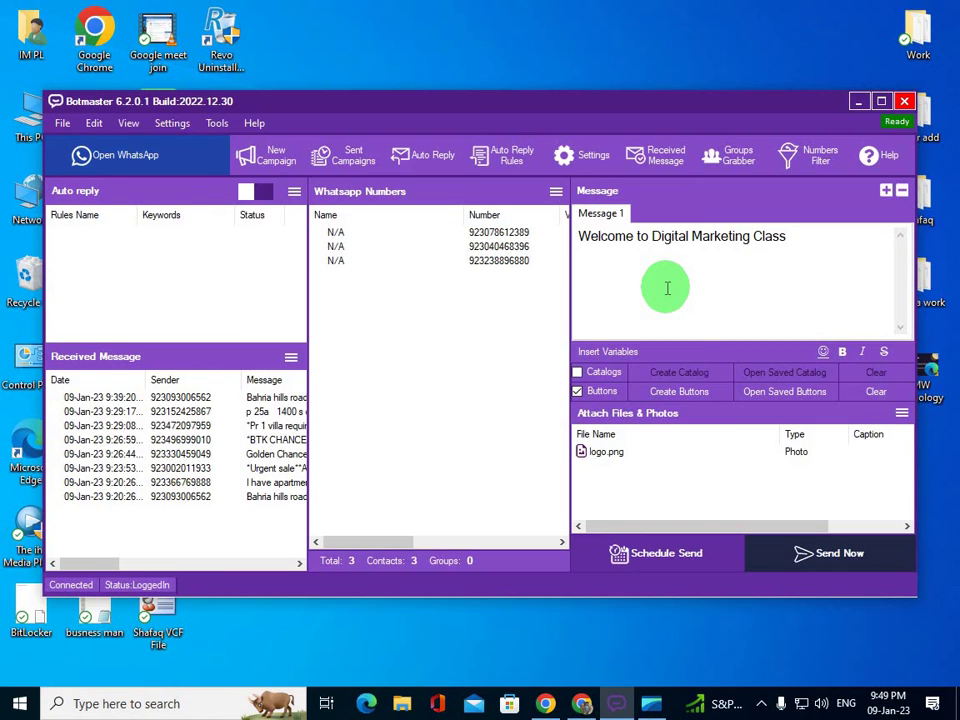
# - Open Groups Grabber and try Fetch Groups twice. No groups load, so close the grabber
pyautogui.click(733, 175)
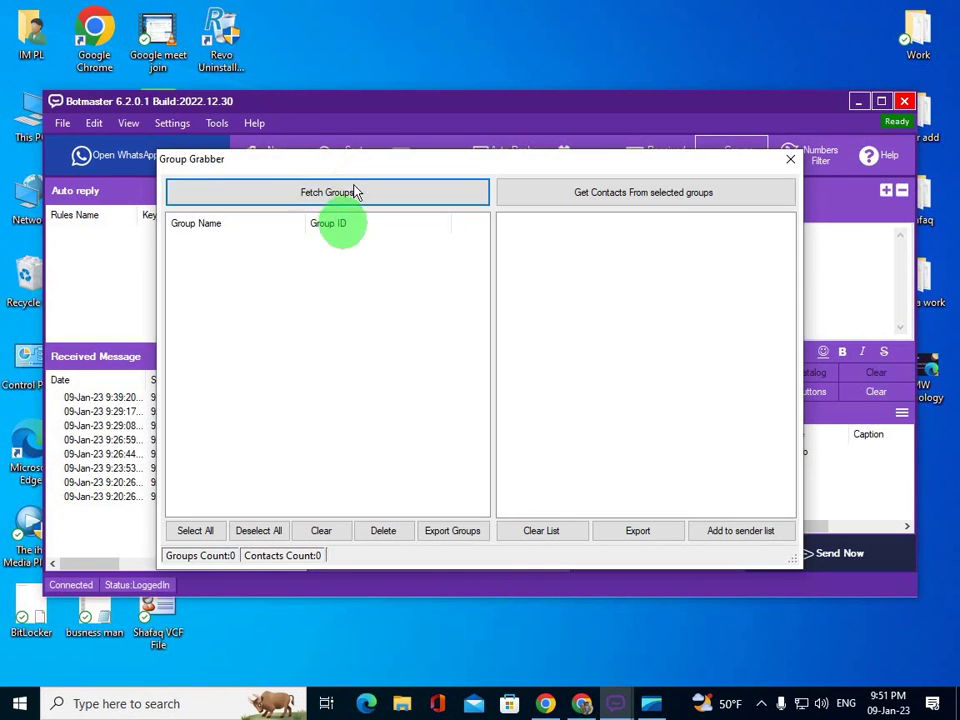
pyautogui.click(360, 193)
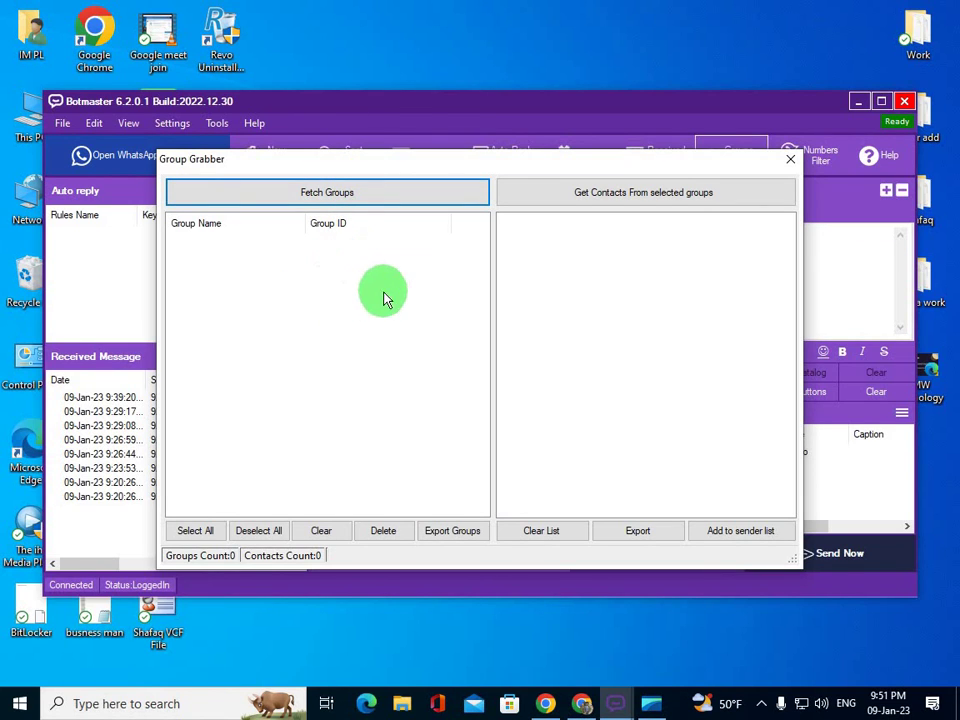
pyautogui.click(382, 196)
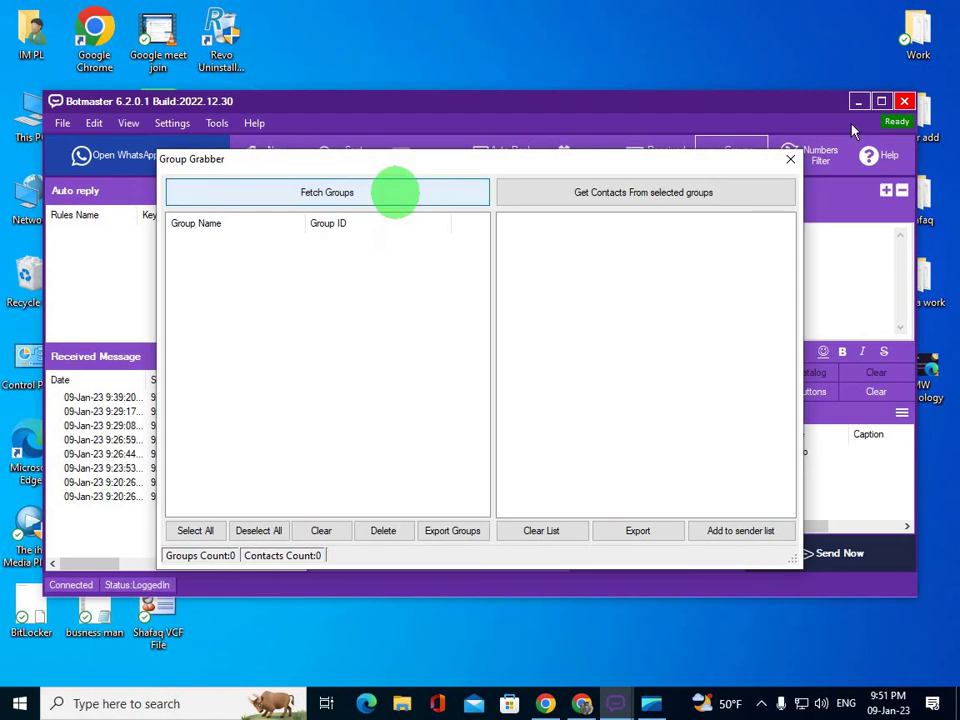
pyautogui.click(789, 162)
# - Quit BotMaster with Yes and relaunch it from its desktop shortcut
pyautogui.click(904, 101)
pyautogui.click(507, 411)
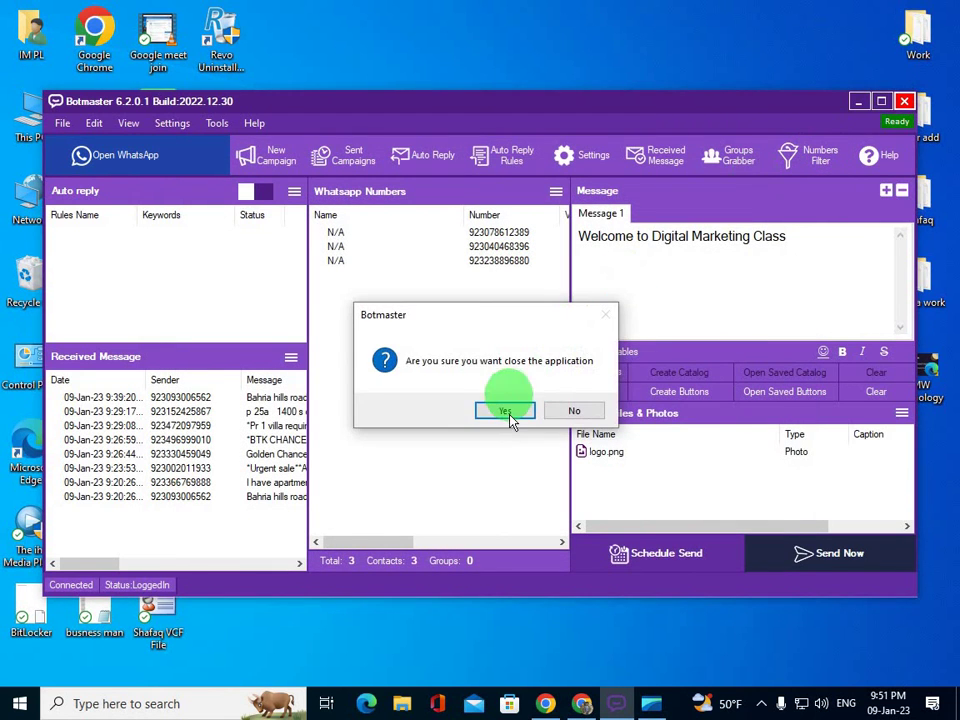
pyautogui.rightClick(458, 295)
pyautogui.click(480, 334)
pyautogui.click(407, 200)
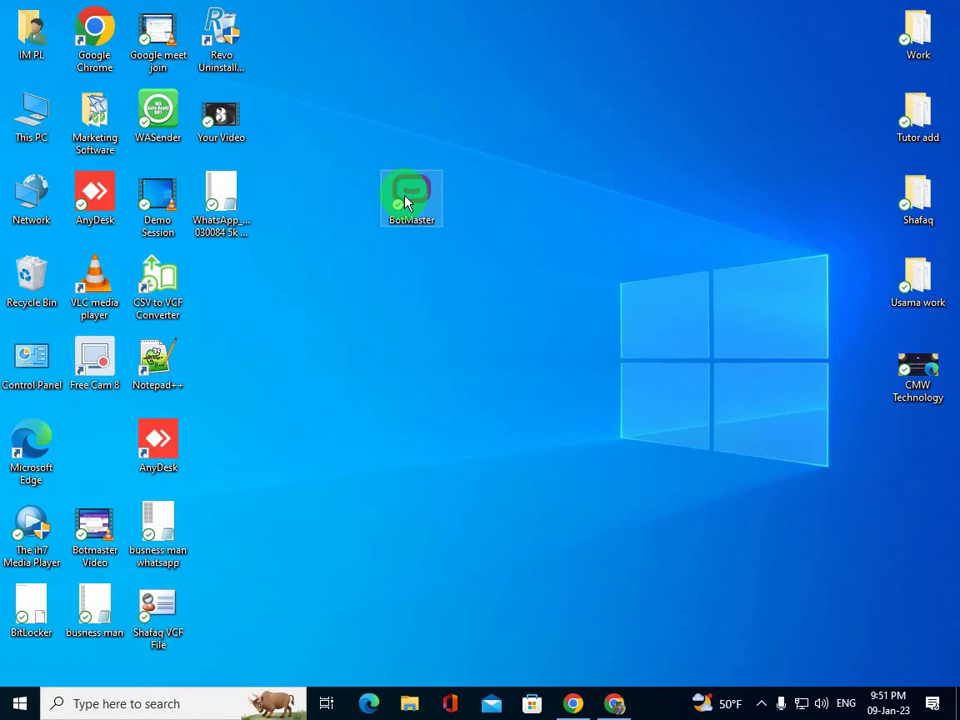
pyautogui.doubleClick(405, 202)
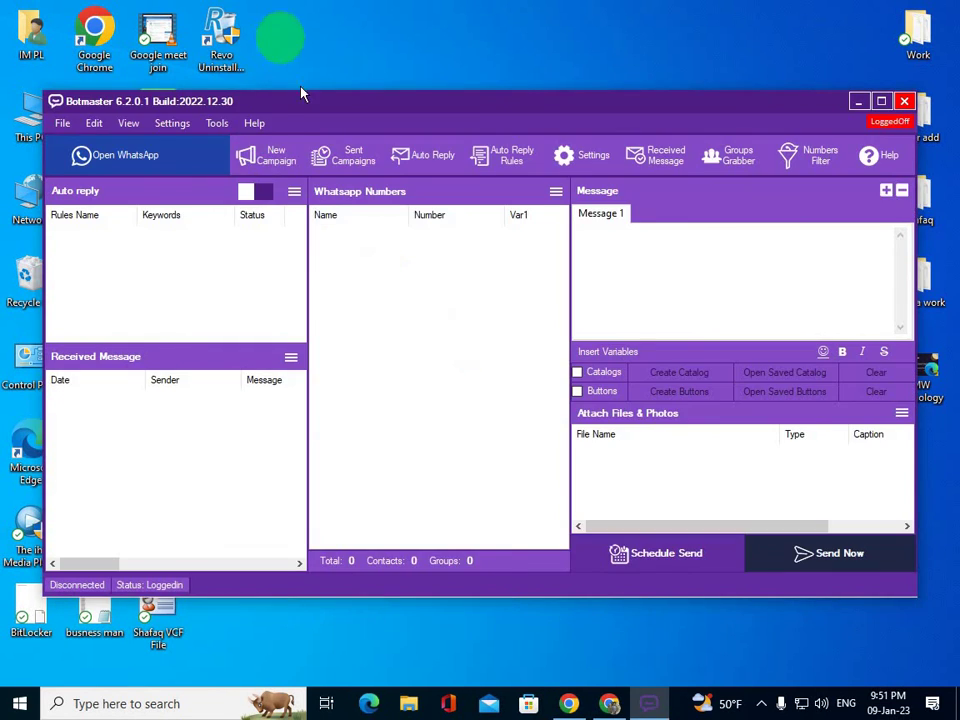
# - Connect BotMaster to WhatsApp via Open WhatsApp, then minimize the loaded WhatsApp window
pyautogui.click(187, 157)
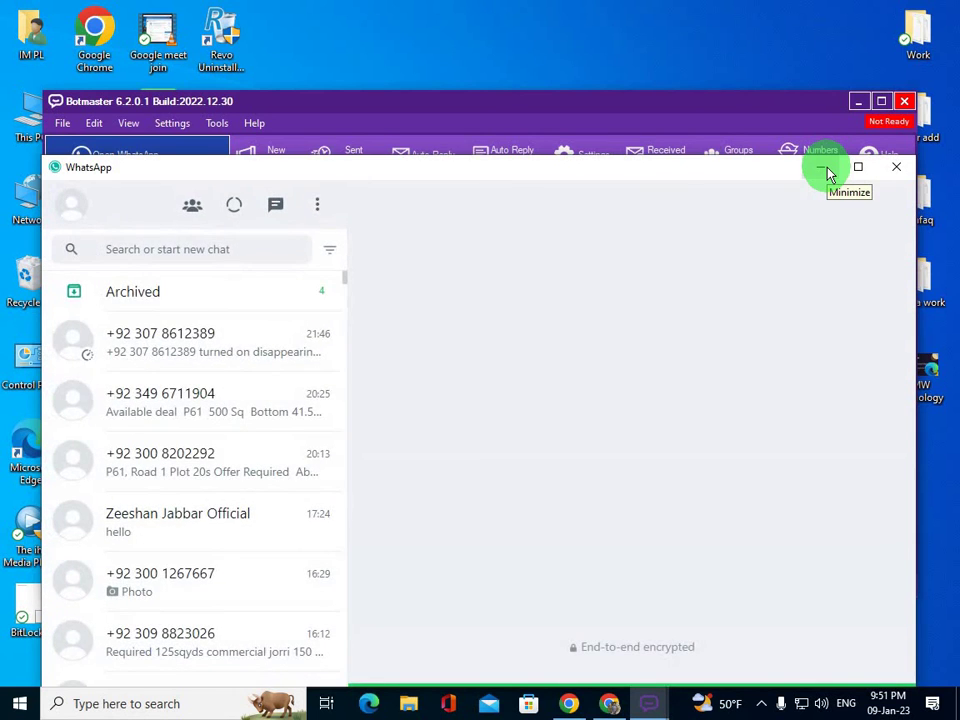
pyautogui.click(824, 170)
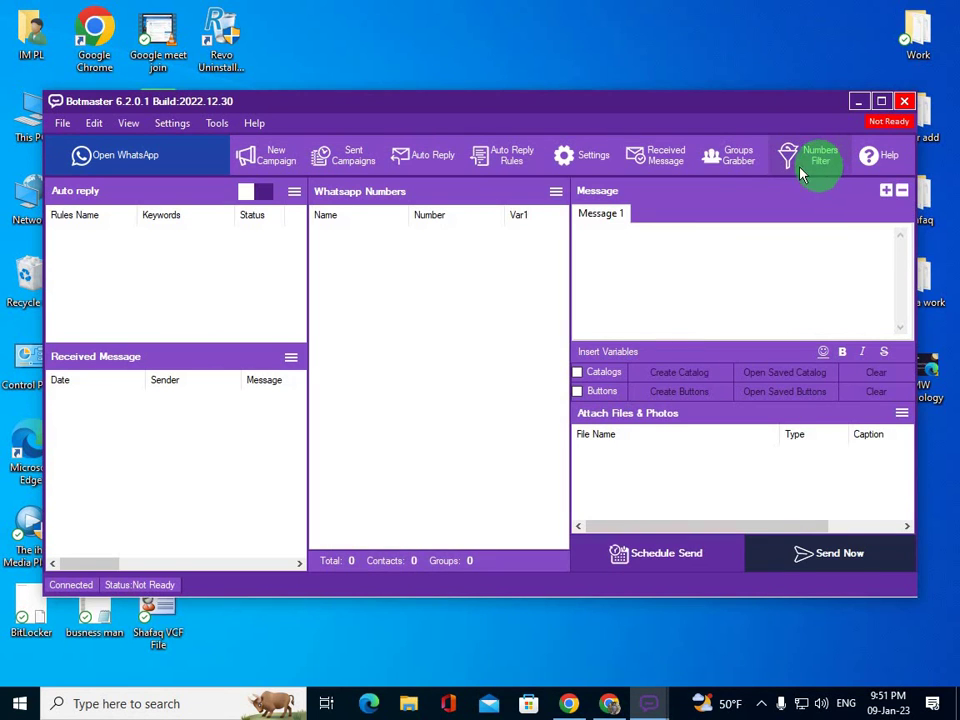
pyautogui.click(184, 154)
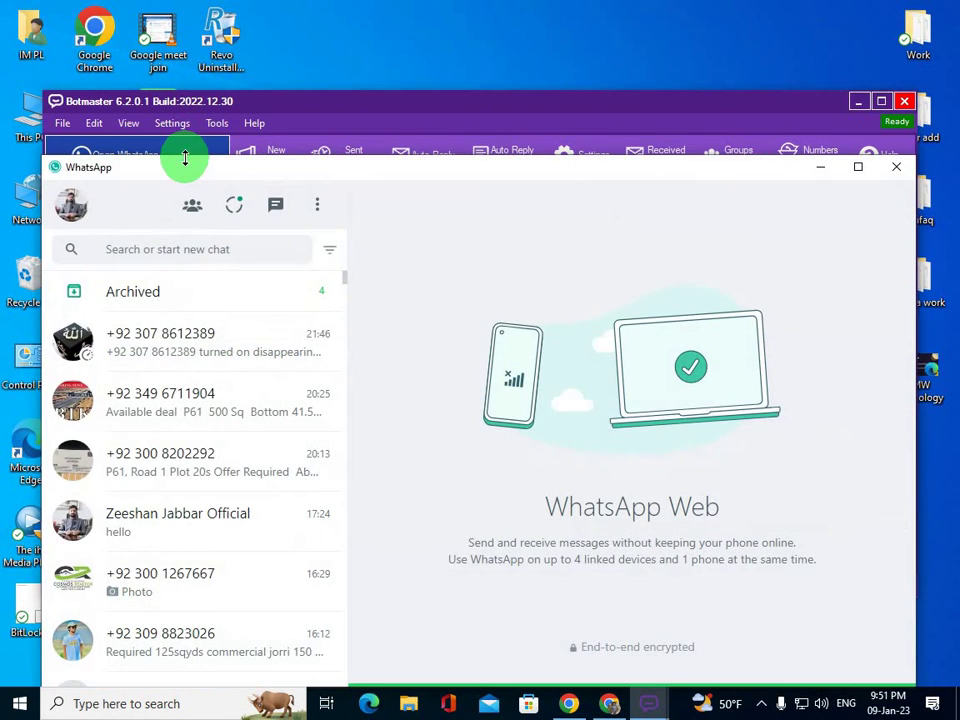
pyautogui.click(820, 168)
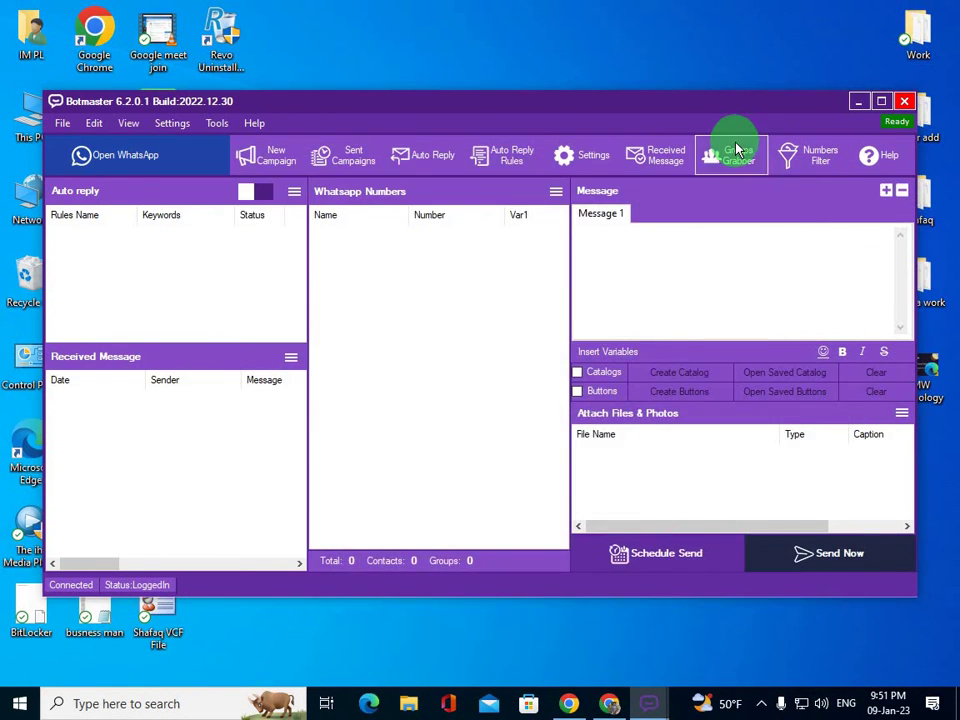
# - Open Groups Grabber and fetch the WhatsApp group list, loading all eight groups
pyautogui.click(736, 150)
pyautogui.click(285, 193)
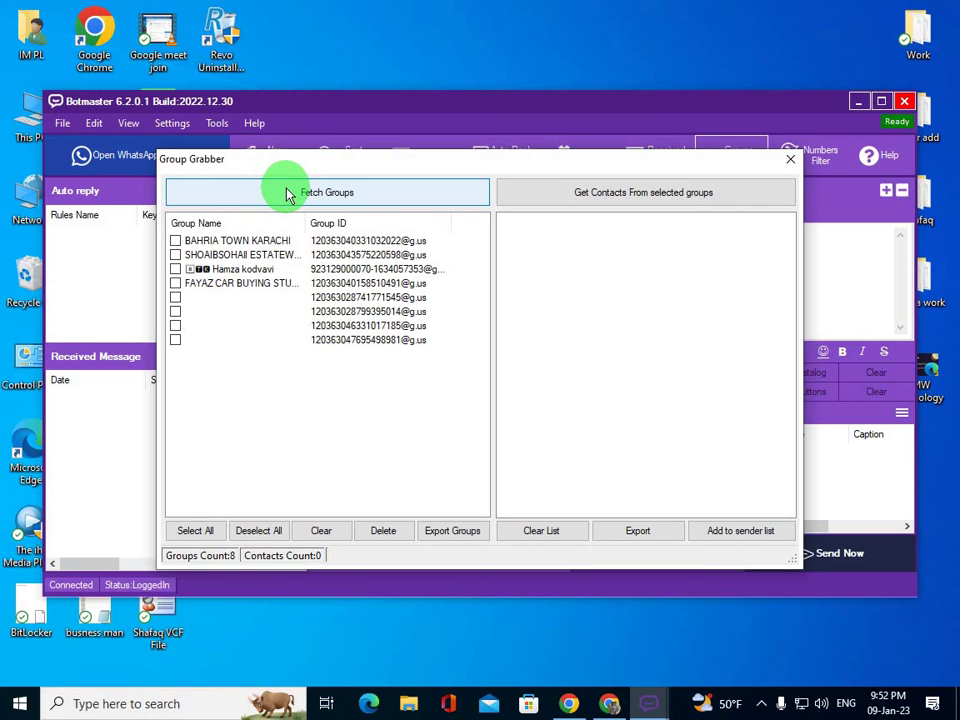
pyautogui.click(289, 191)
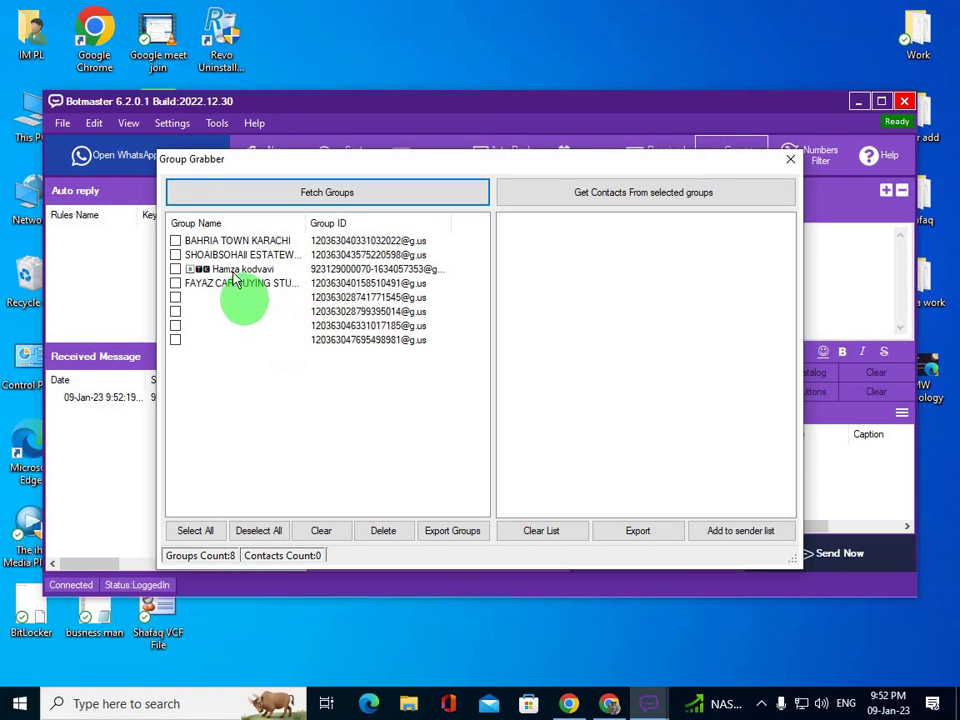
# - Select all eight groups and grab their 2995 contacts, dismissing the done notice
pyautogui.click(175, 241)
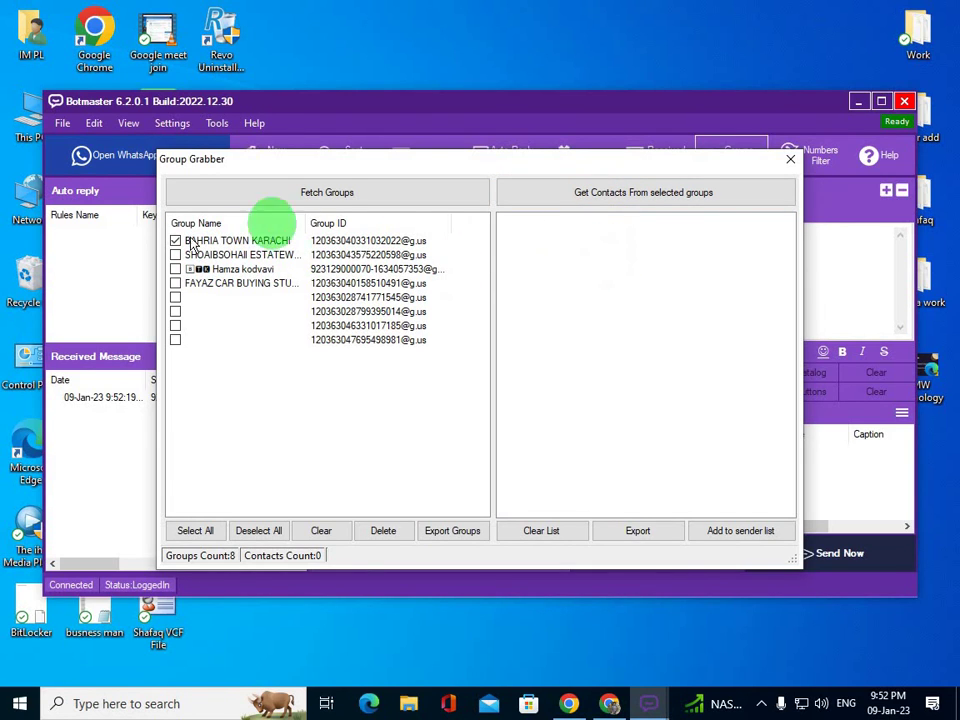
pyautogui.click(197, 534)
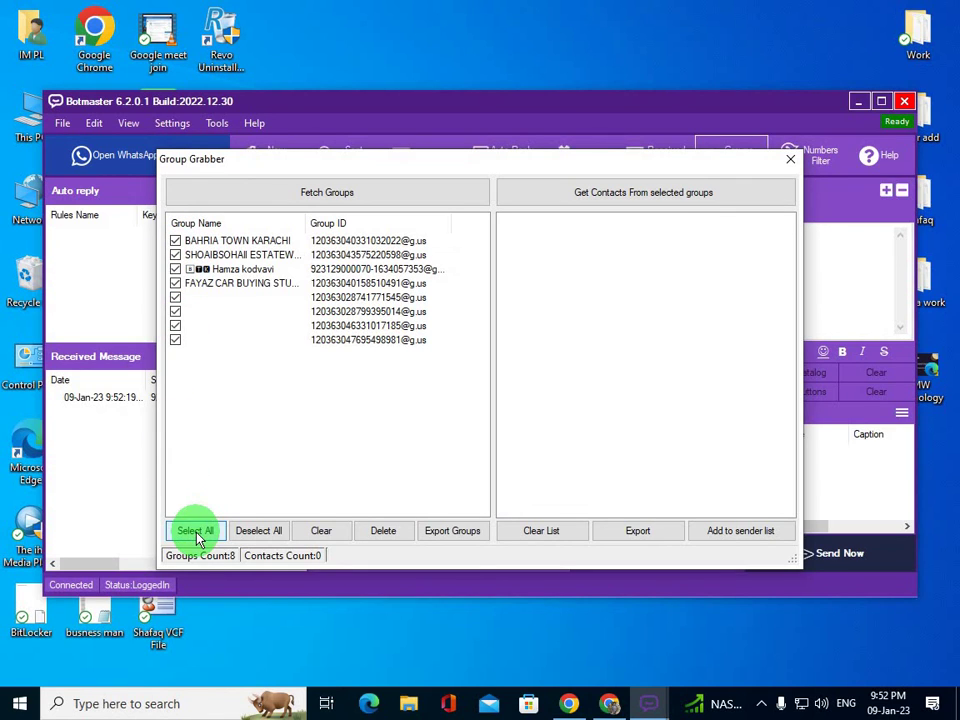
pyautogui.click(540, 190)
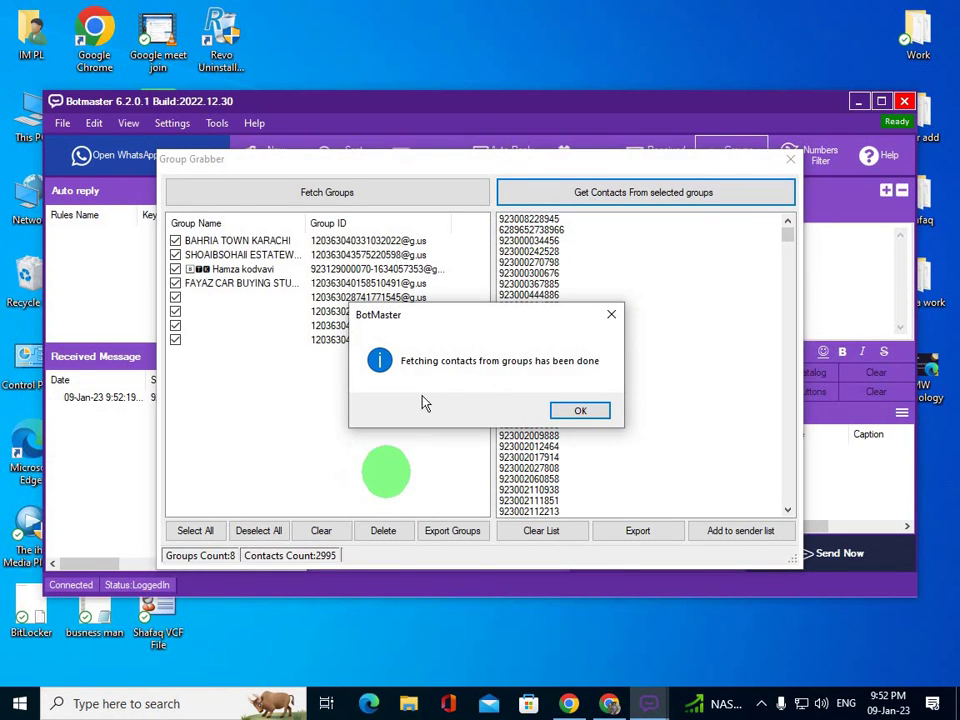
pyautogui.click(580, 411)
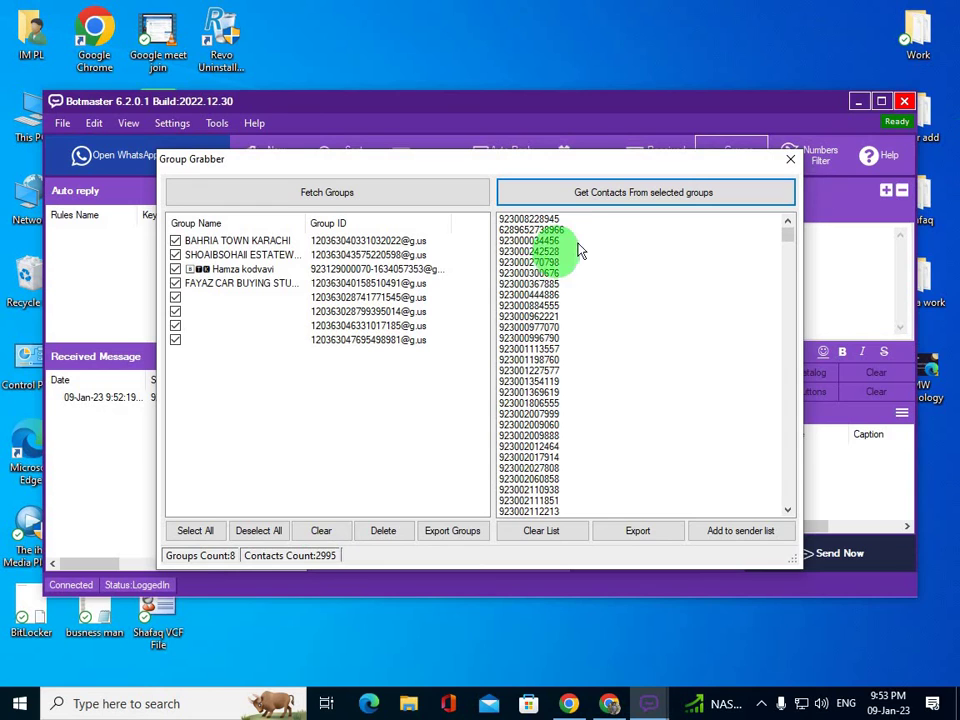
# - Export the 2995 contacts as 'whatsapp group data' to the Desktop, then close Group Grabber
pyautogui.scroll(-4, 578, 256)
pyautogui.scroll(-8, 578, 256)
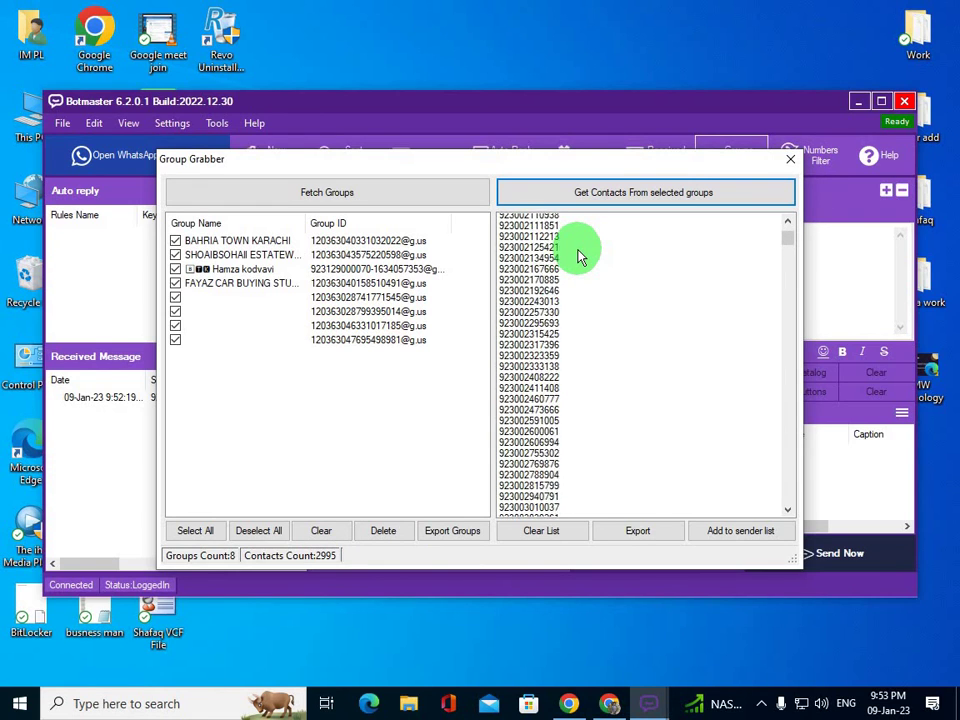
pyautogui.click(651, 541)
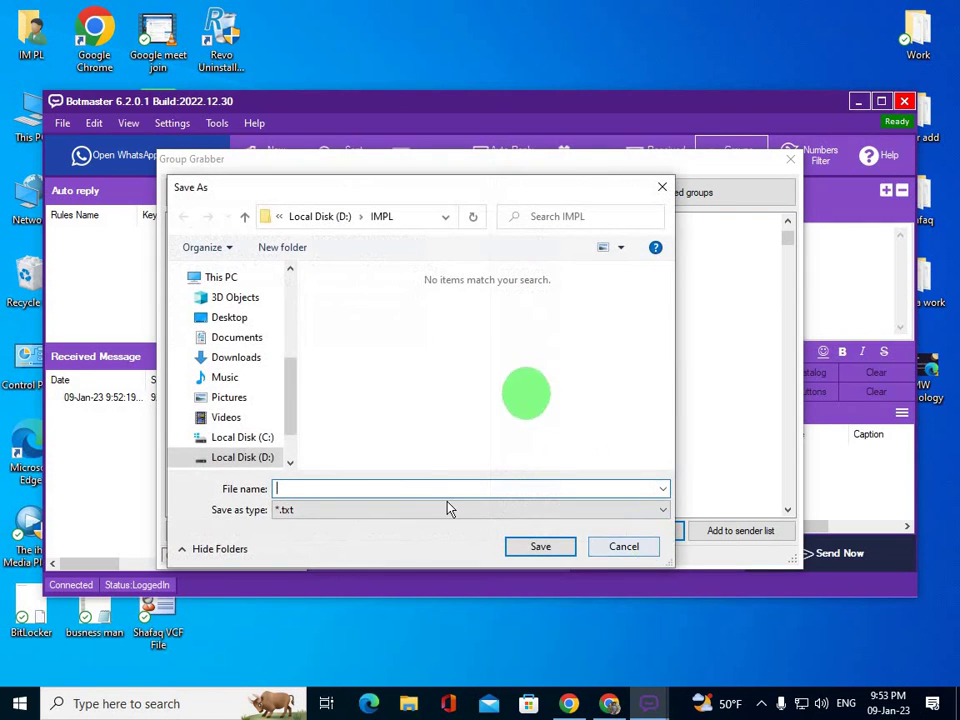
pyautogui.write('whats')
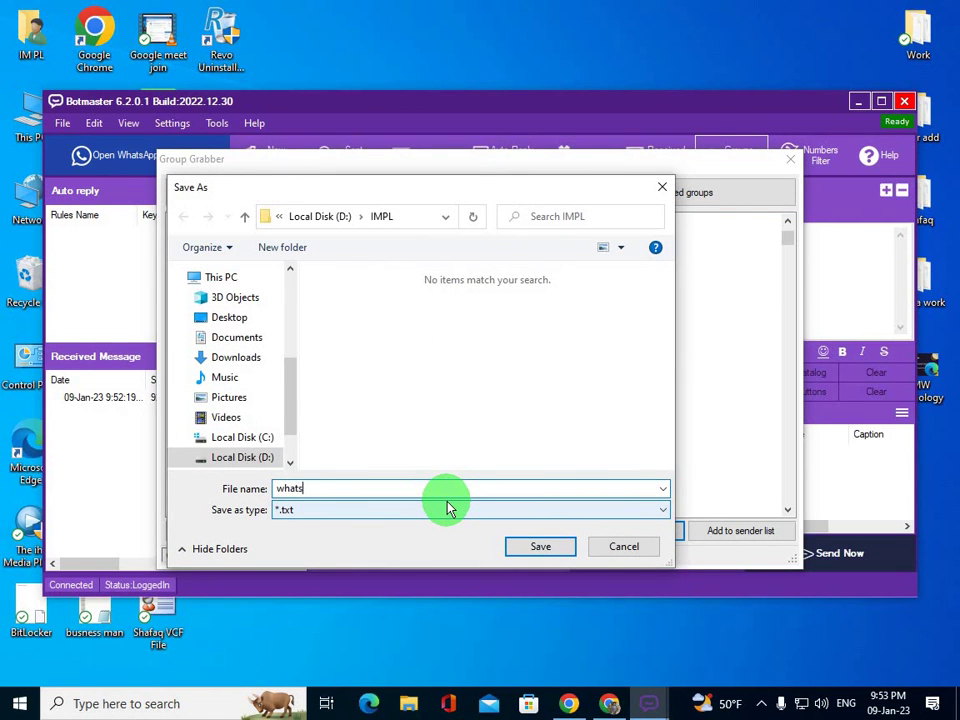
pyautogui.write('app group data')
pyautogui.click(229, 317)
pyautogui.click(546, 549)
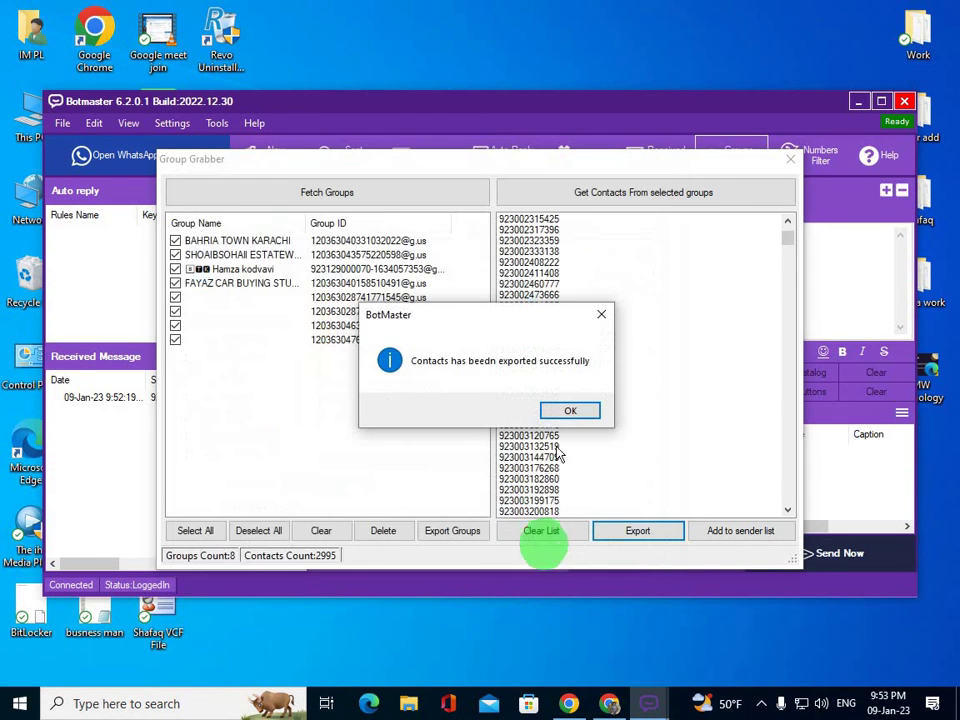
pyautogui.click(565, 418)
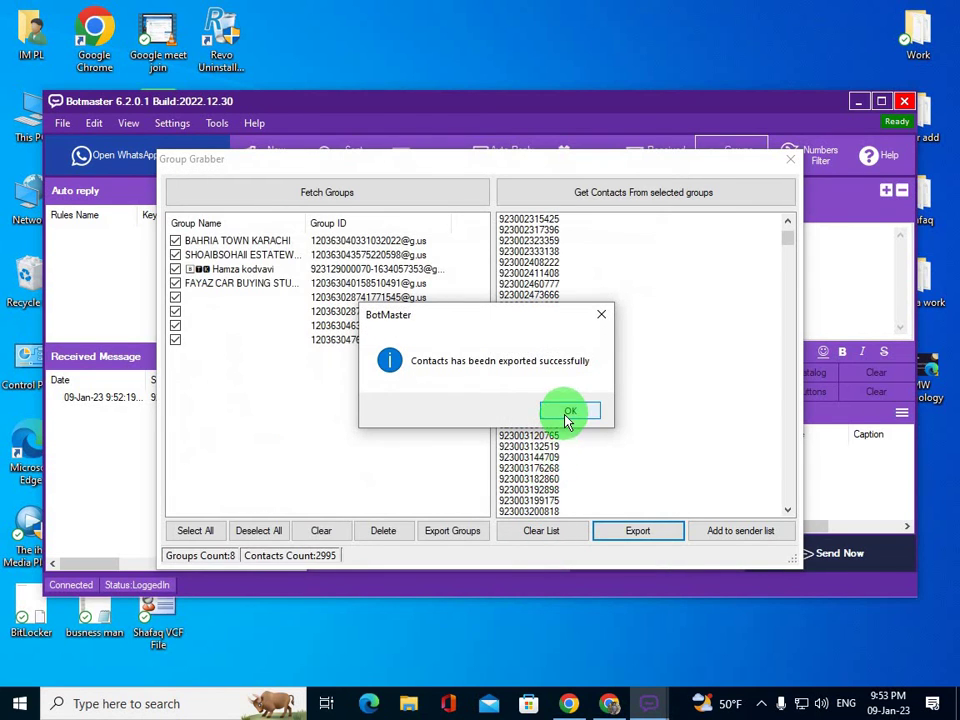
pyautogui.click(790, 160)
# - Minimize BotMaster, refresh the desktop, and open the 'whatsapp group data' file in Notepad
pyautogui.click(859, 103)
pyautogui.click(393, 215)
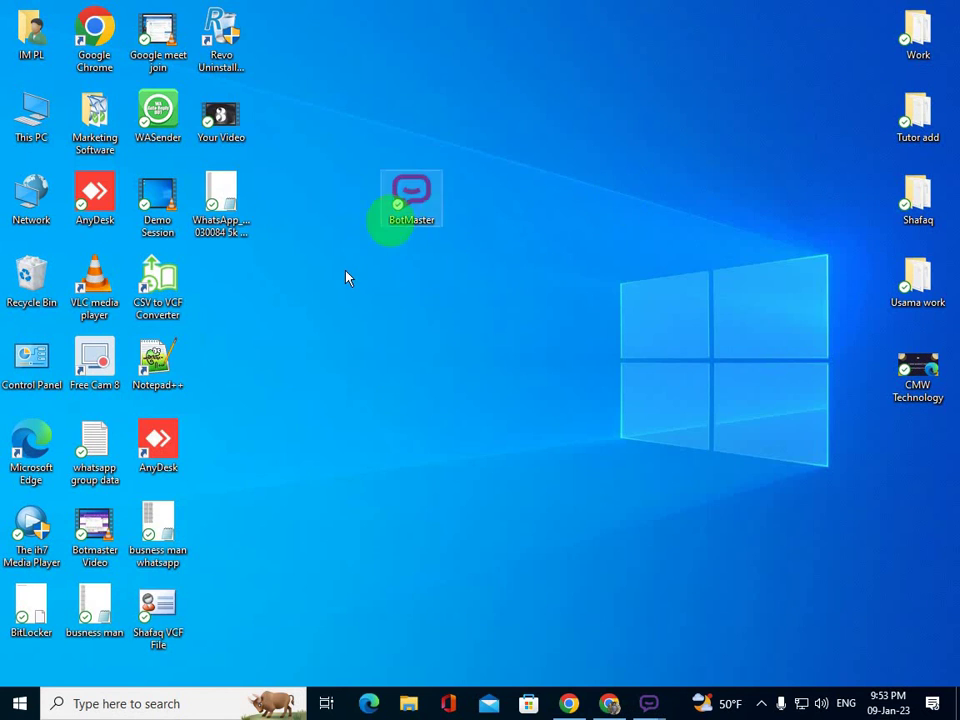
pyautogui.rightClick(347, 274)
pyautogui.click(386, 321)
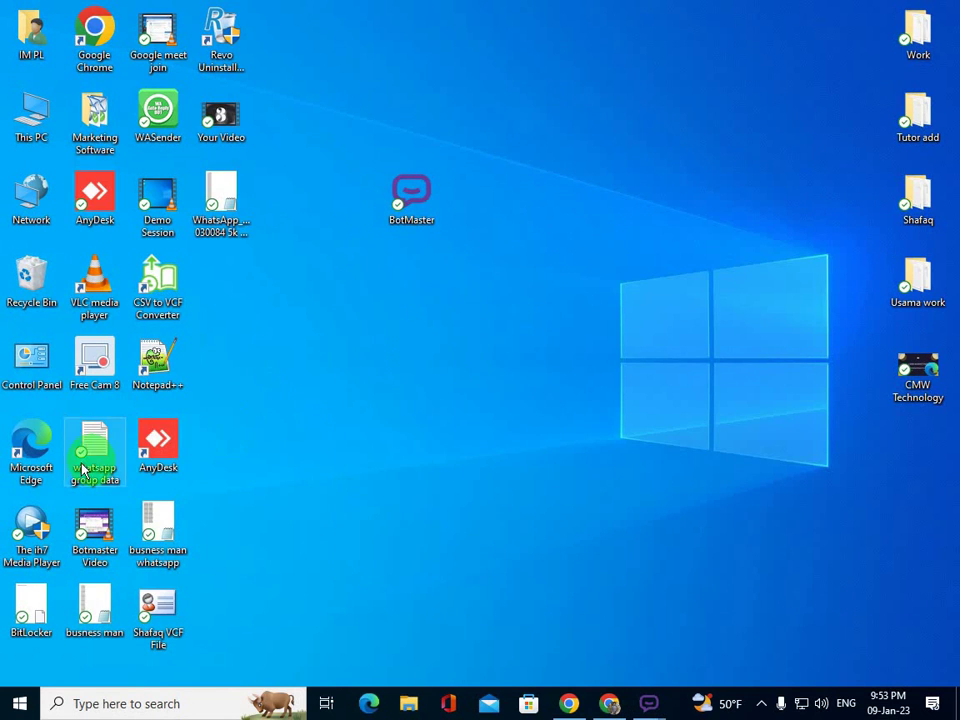
pyautogui.moveTo(86, 448); pyautogui.dragTo(535, 213)
pyautogui.doubleClick(535, 213)
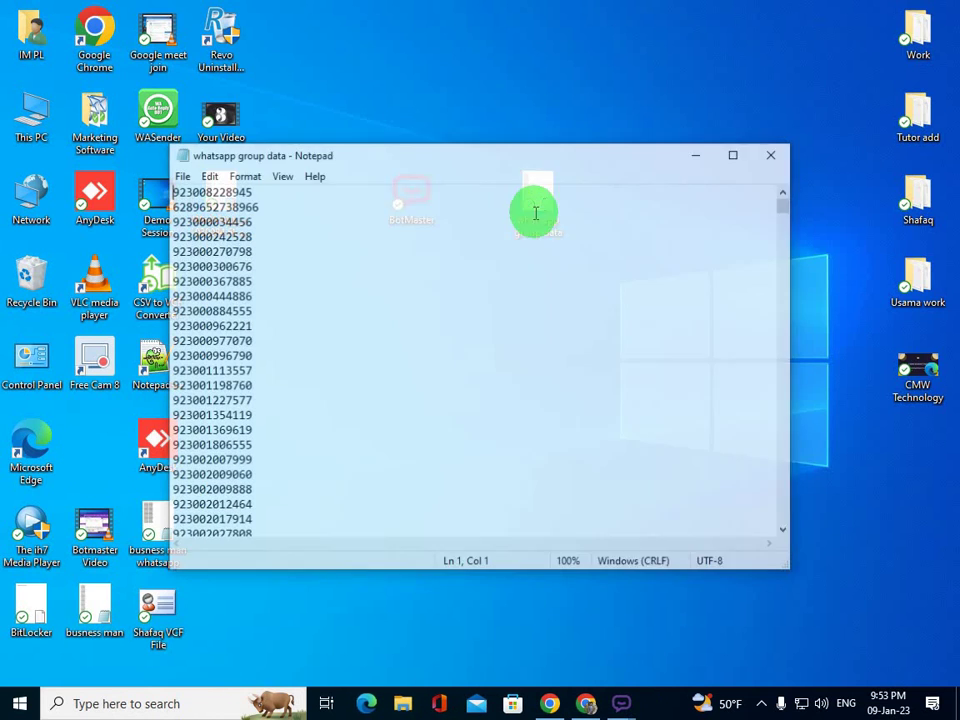
# - Check the exported phone numbers with Ctrl+A to gauge the line count, then close Notepad
pyautogui.scroll(-1, 306, 236)
pyautogui.scroll(-2, 306, 236)
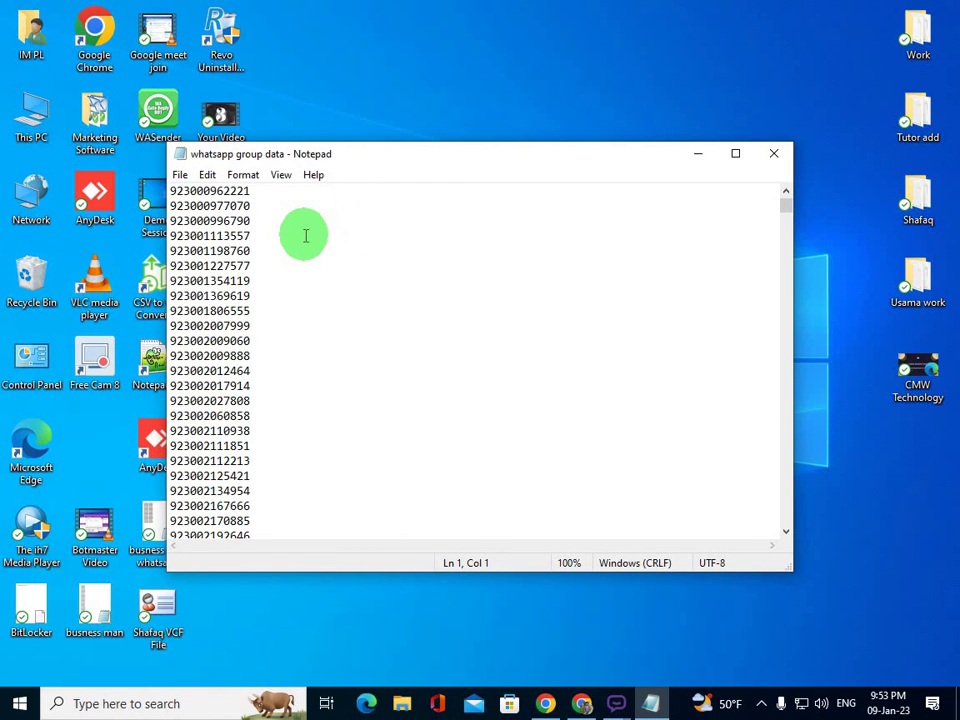
pyautogui.hotkey('ctrl', 'a')
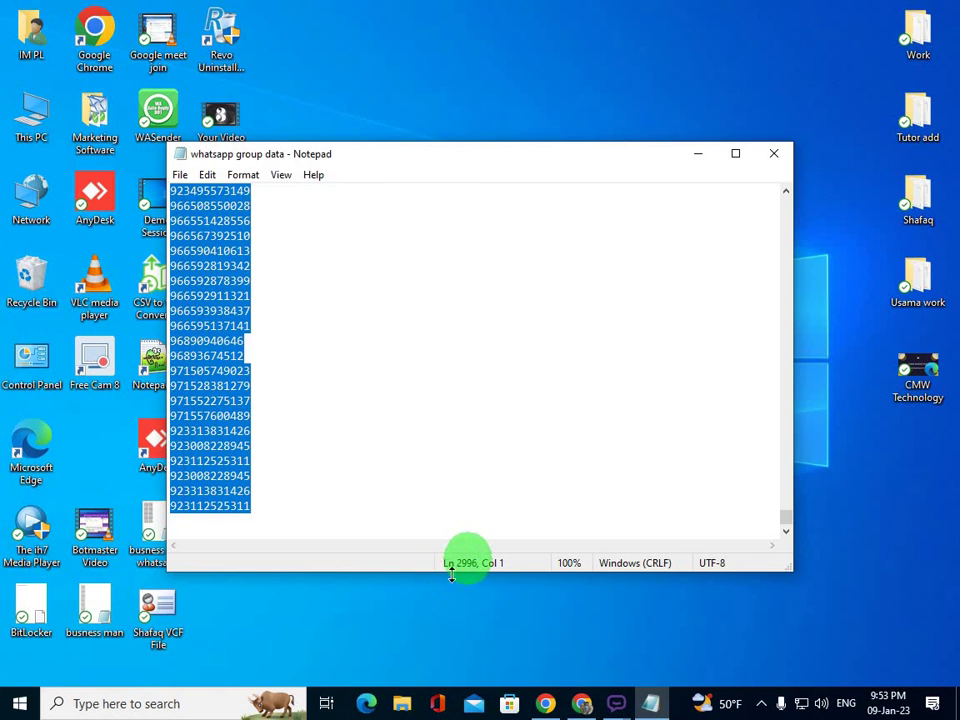
pyautogui.click(351, 447)
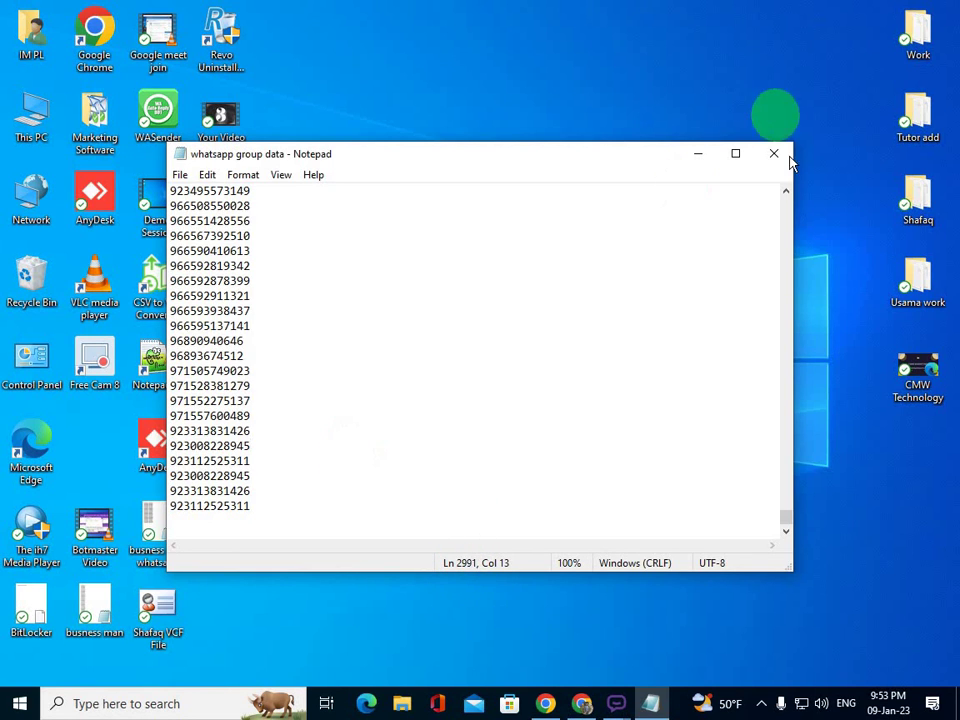
pyautogui.click(774, 153)
# - Refresh the desktop and bring the BotMaster main window back into view
pyautogui.rightClick(638, 244)
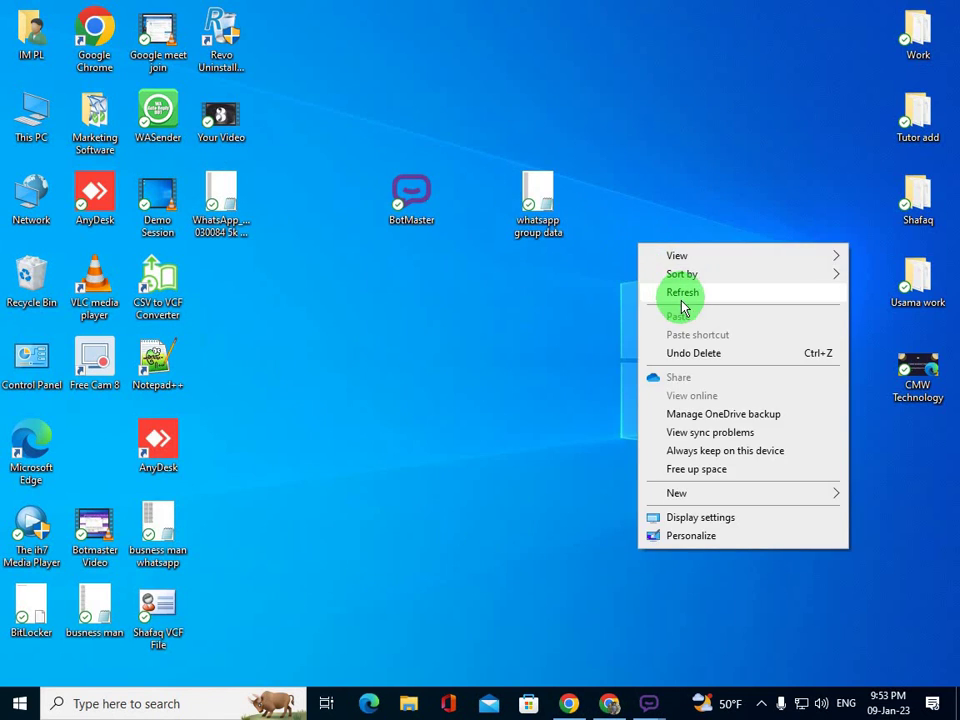
pyautogui.click(683, 295)
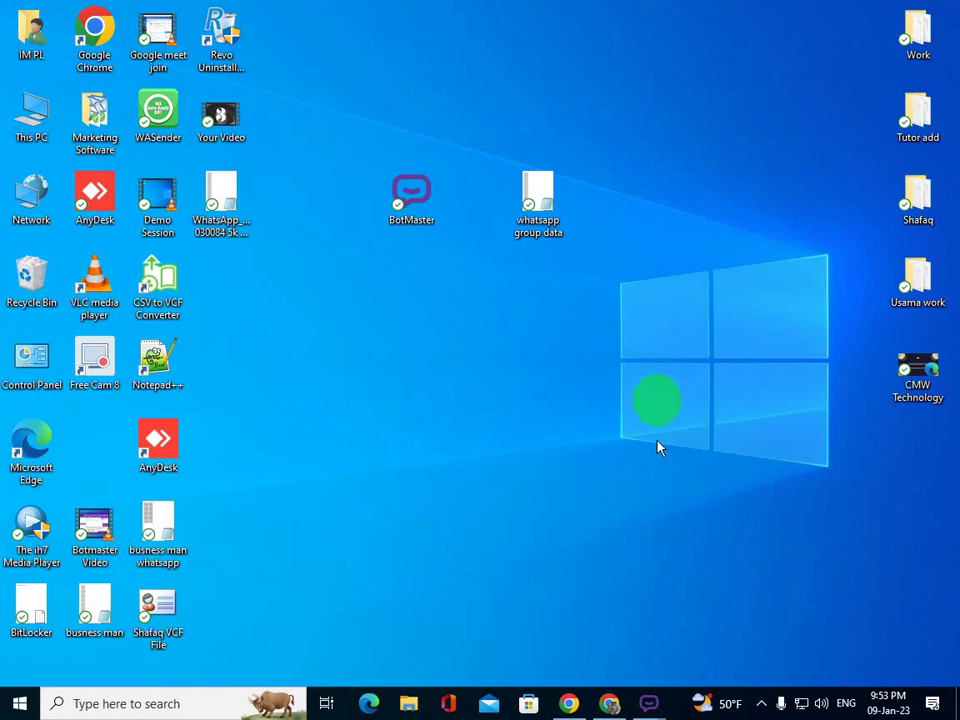
pyautogui.moveTo(649, 703)
pyautogui.click(622, 658)
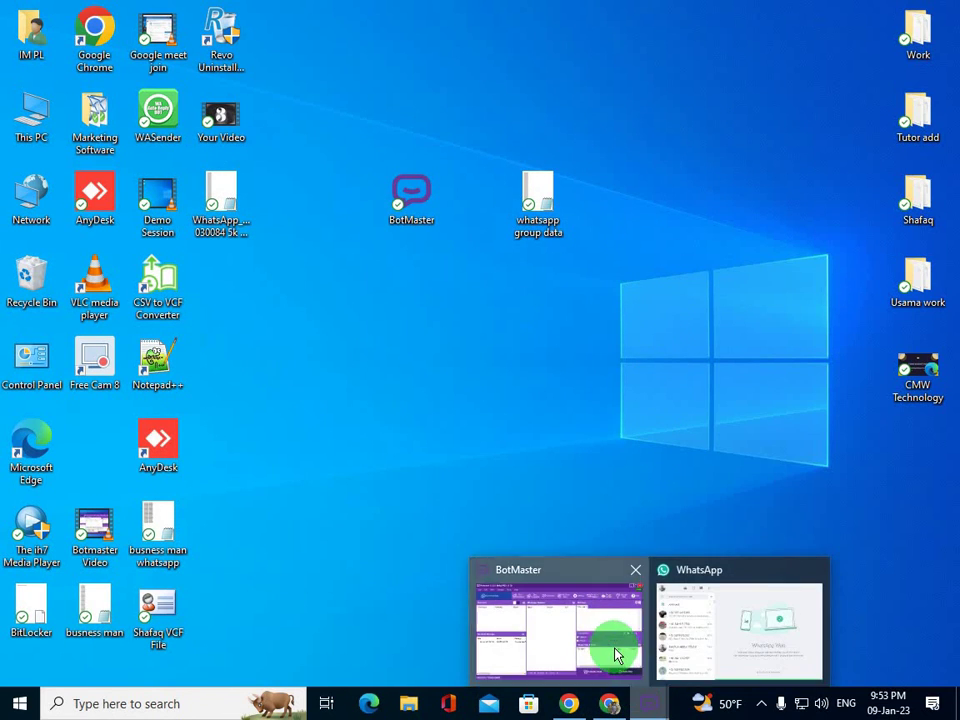
pyautogui.moveTo(741, 343); pyautogui.dragTo(403, 78)
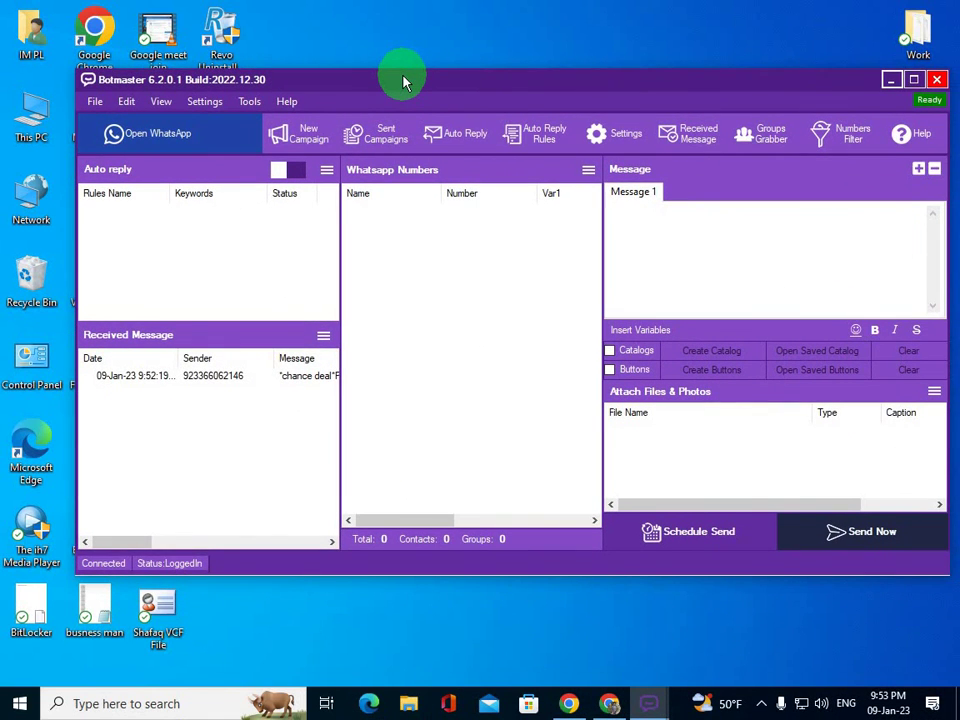